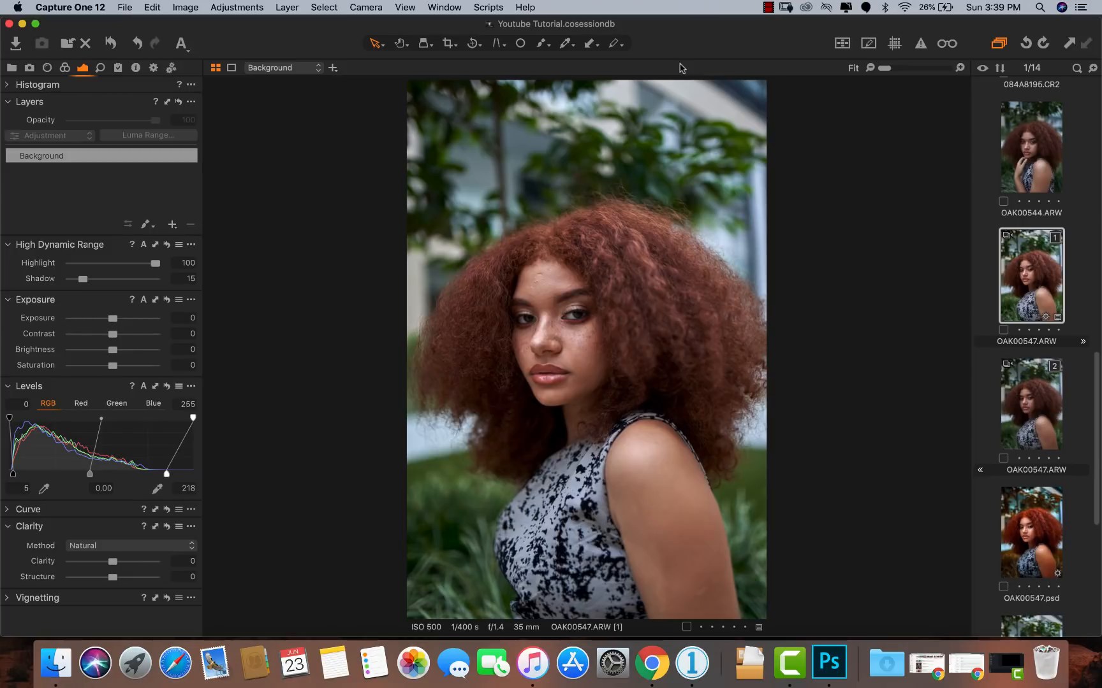
Step: Compare variant 2 of OAK00547.ARW with variant 1, and view variant 1's sharpening and noise reduction settings
{"action": "left_click", "coordinate": [1005, 405]}
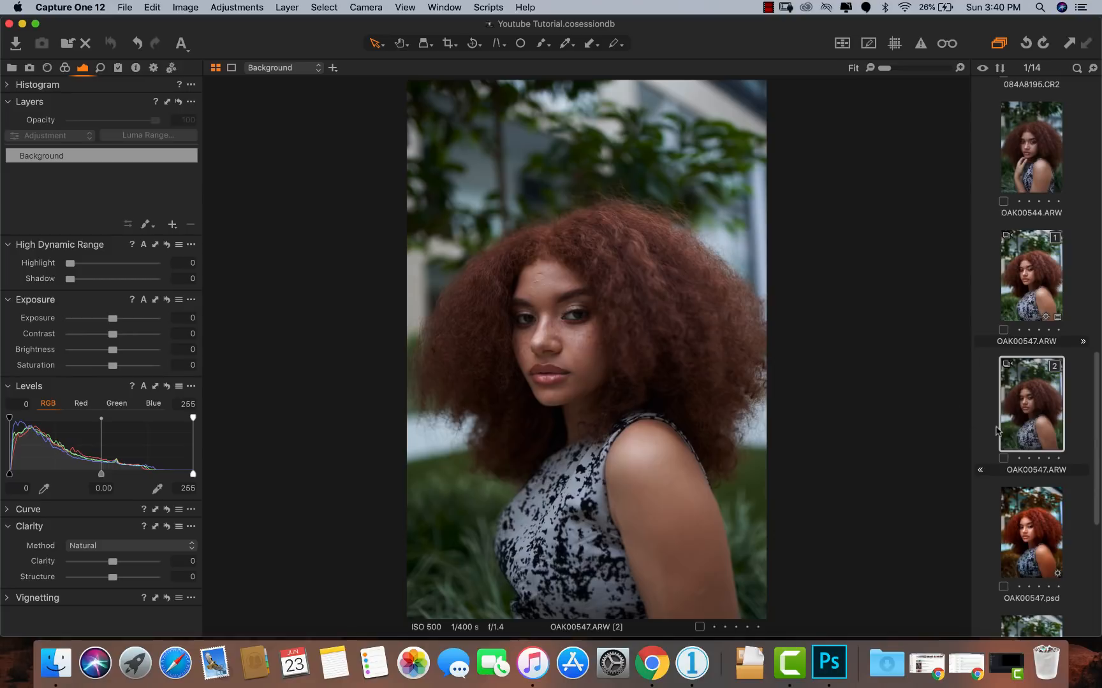
{"action": "left_click", "coordinate": [1036, 280]}
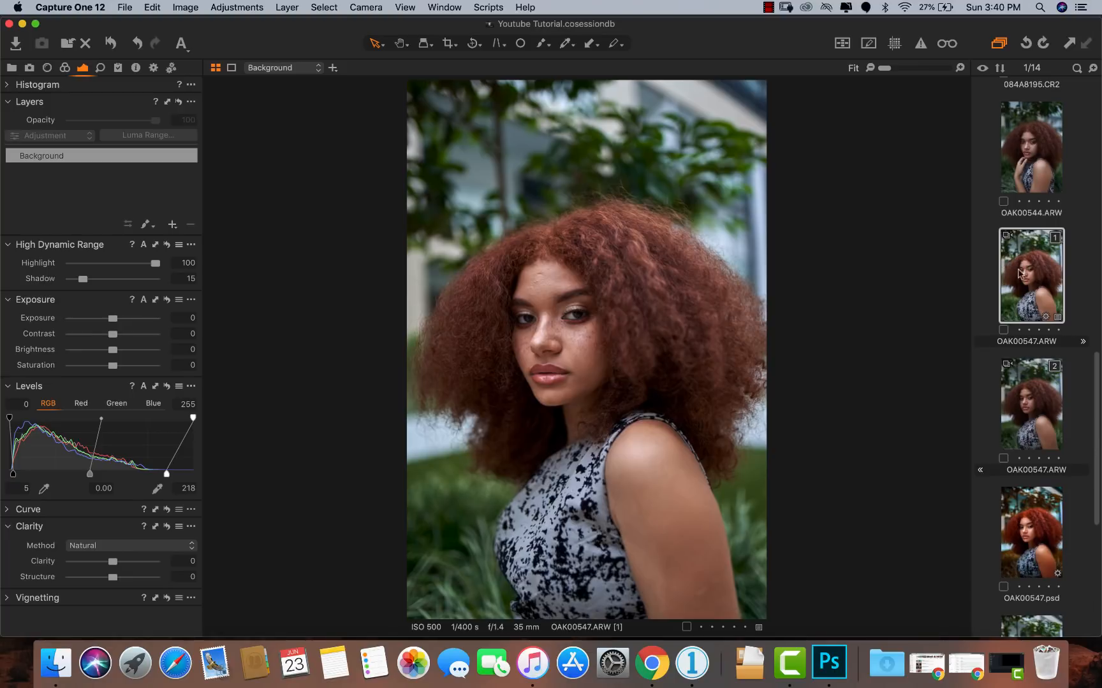
{"action": "left_click", "coordinate": [101, 70]}
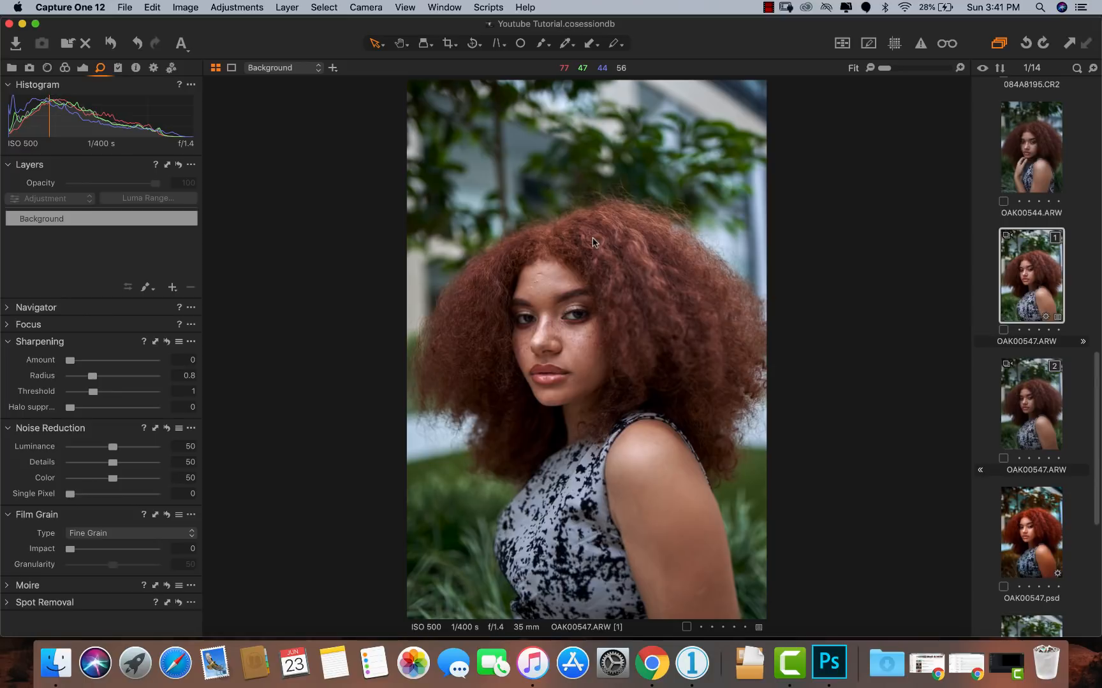
Step: Switch to Photoshop and compare the portrait with and without Group 2, leaving the group hidden
{"action": "key", "text": "super+Tab"}
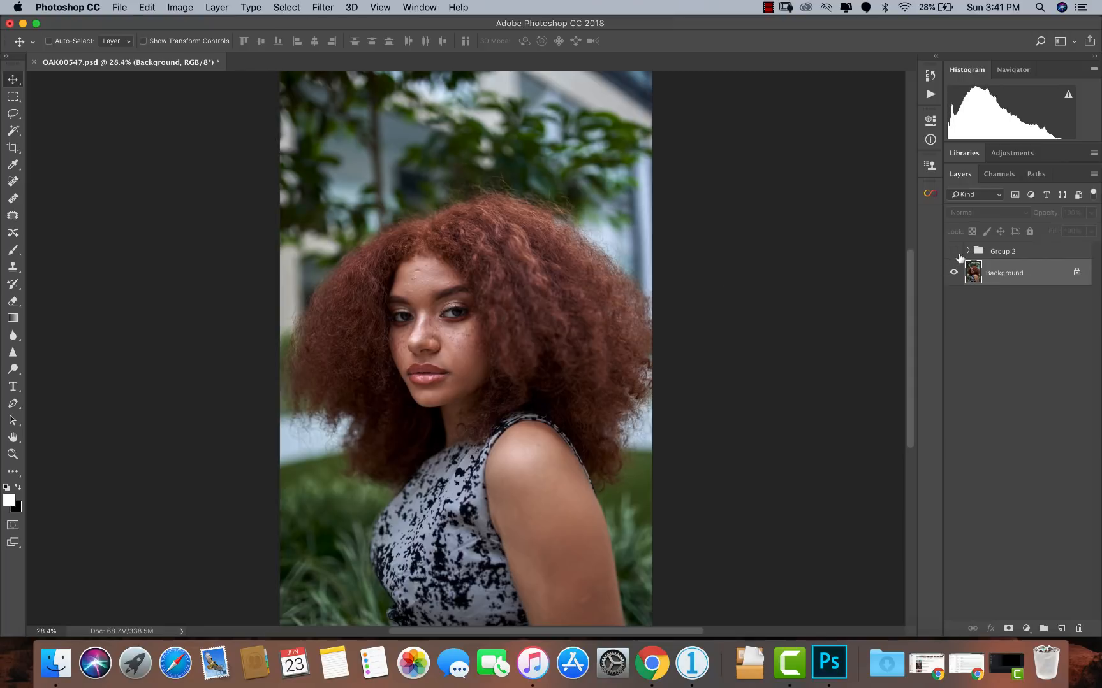
{"action": "left_click", "coordinate": [953, 251]}
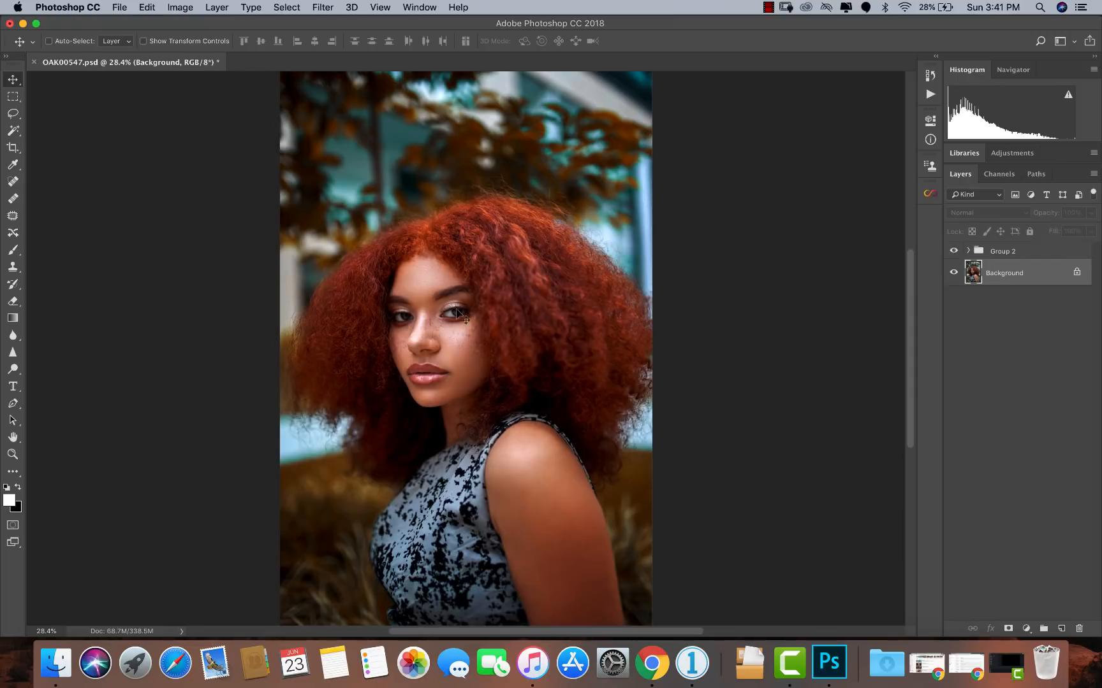
{"action": "left_click", "coordinate": [953, 251]}
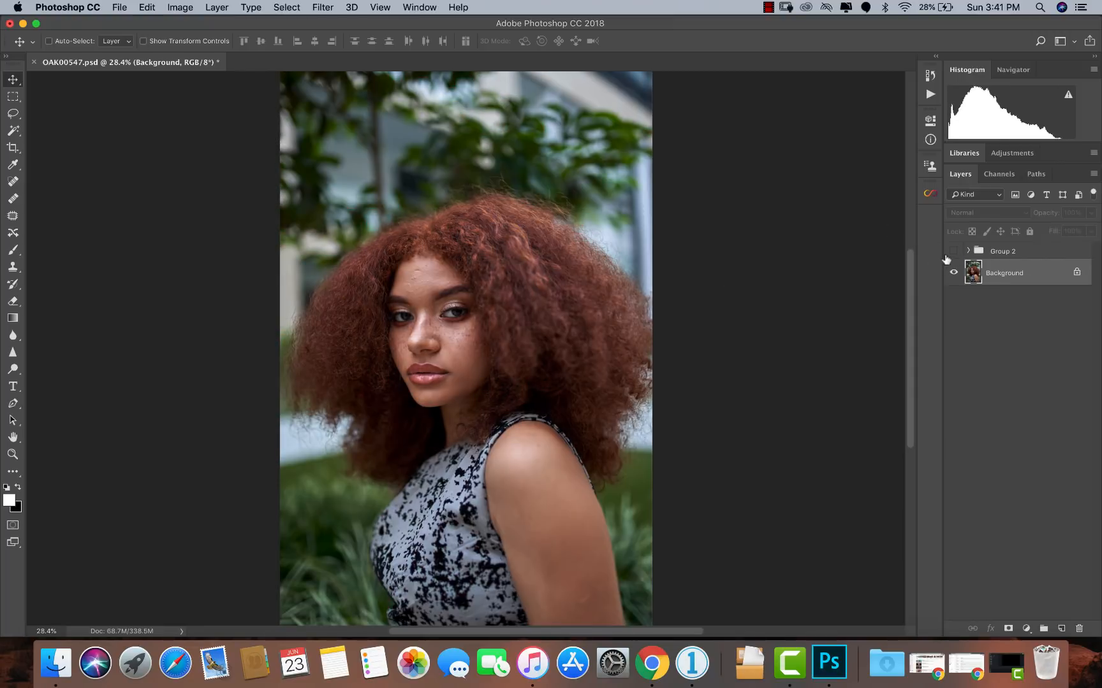
{"action": "left_click", "coordinate": [953, 251]}
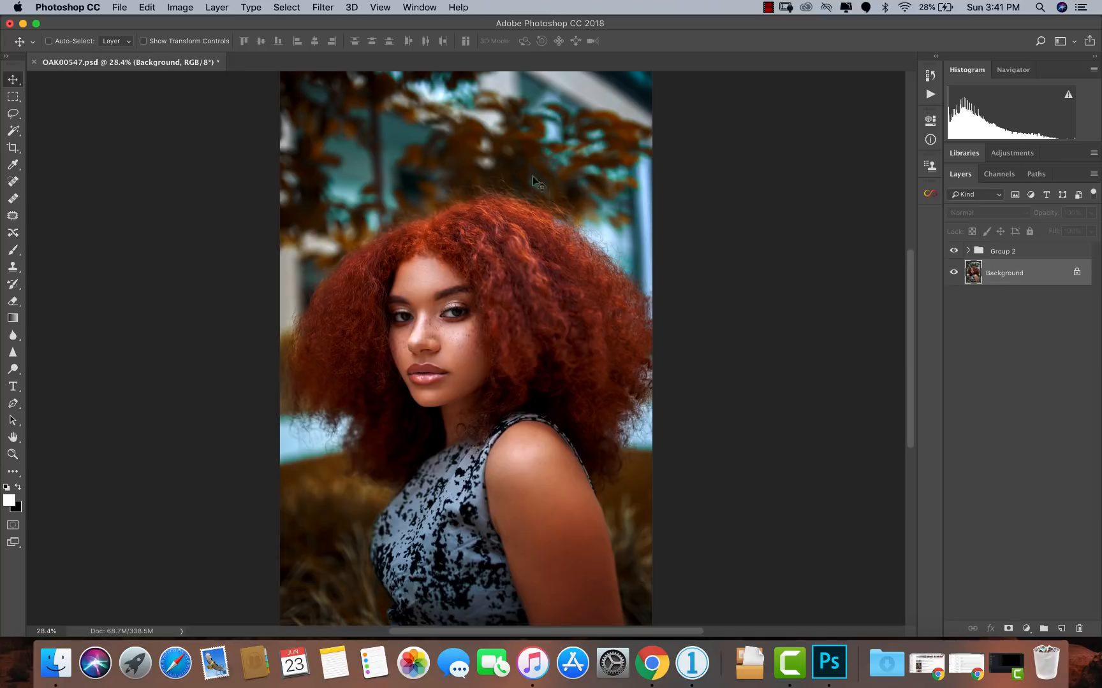
{"action": "left_click", "coordinate": [954, 250]}
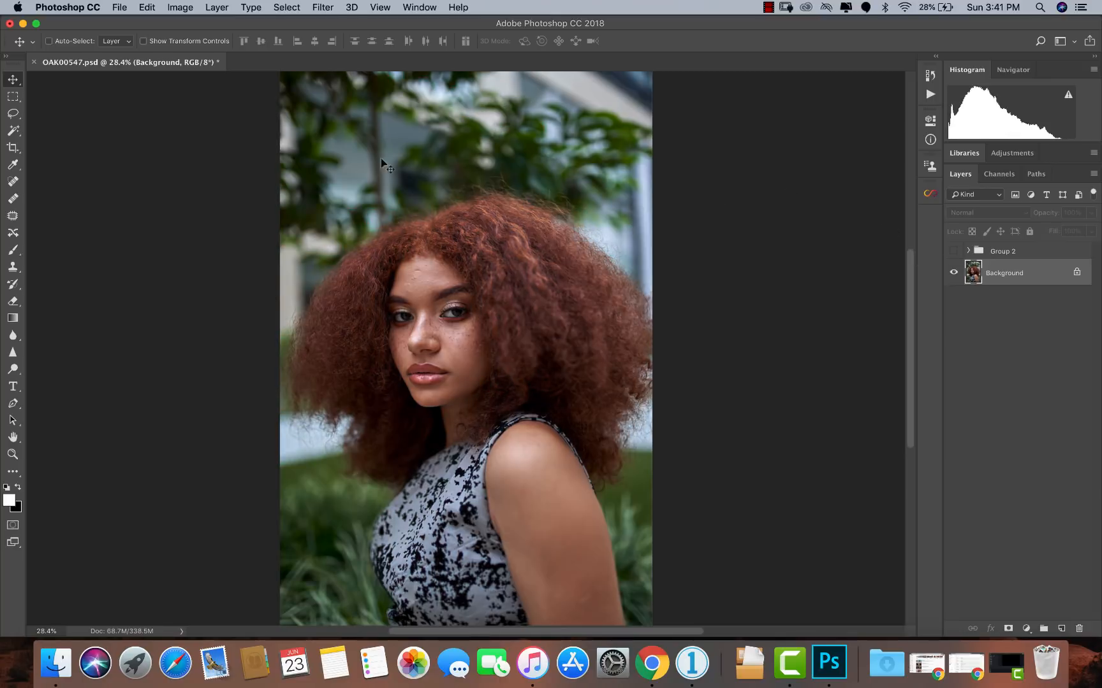
{"action": "left_click", "coordinate": [954, 252]}
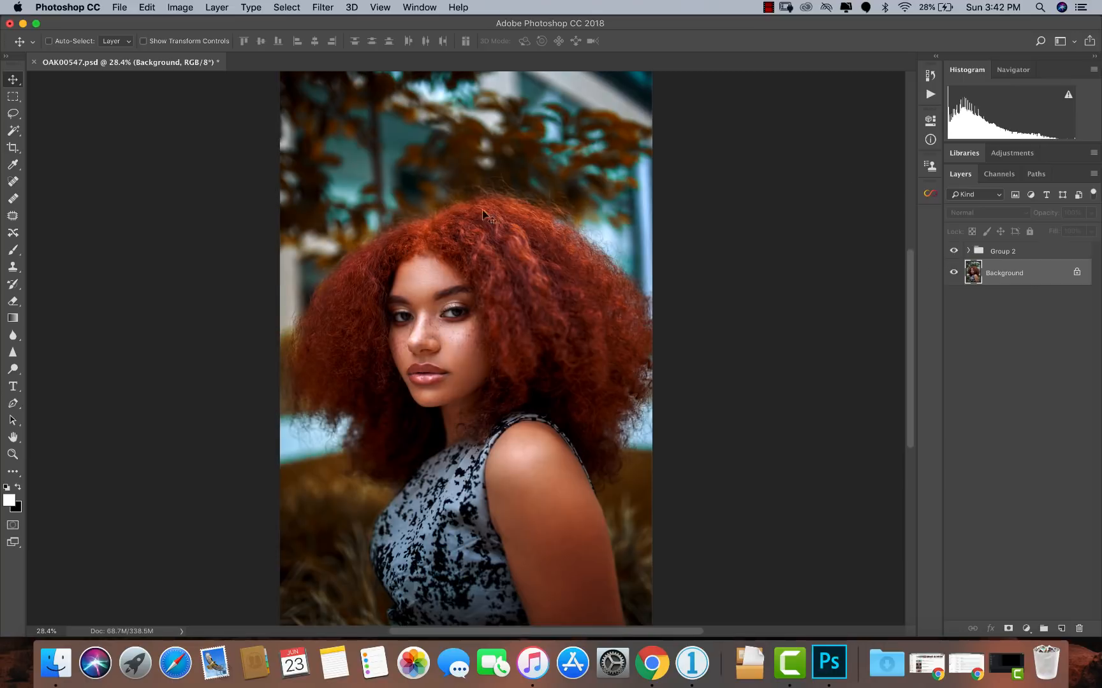
{"action": "left_click", "coordinate": [953, 251]}
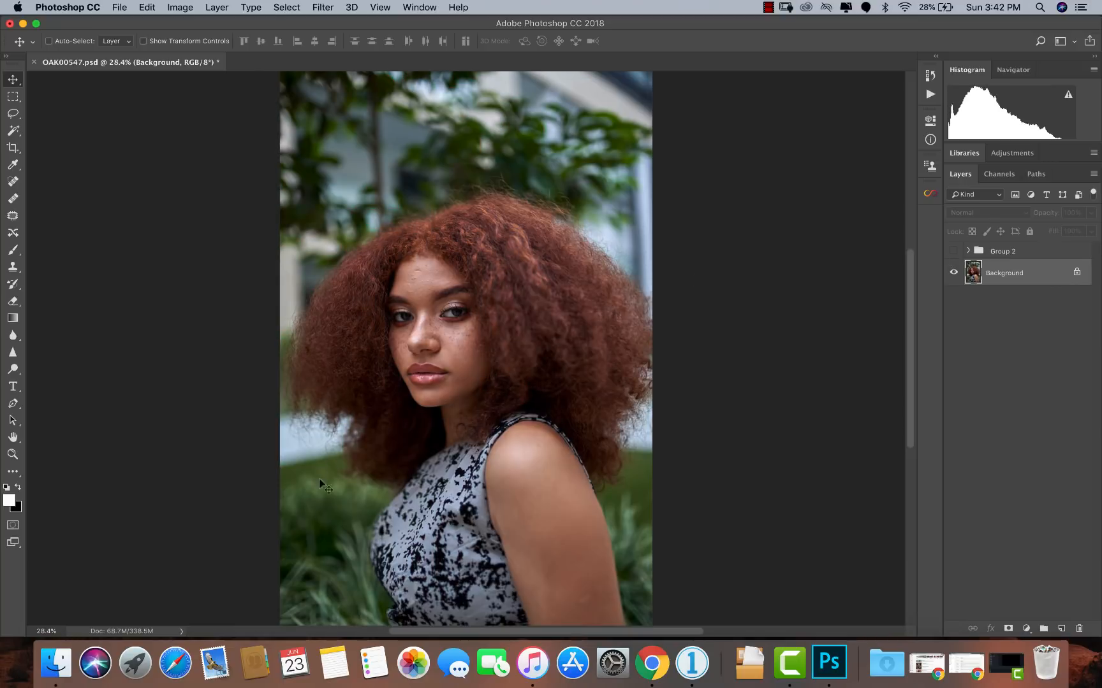
{"action": "left_click", "coordinate": [953, 251]}
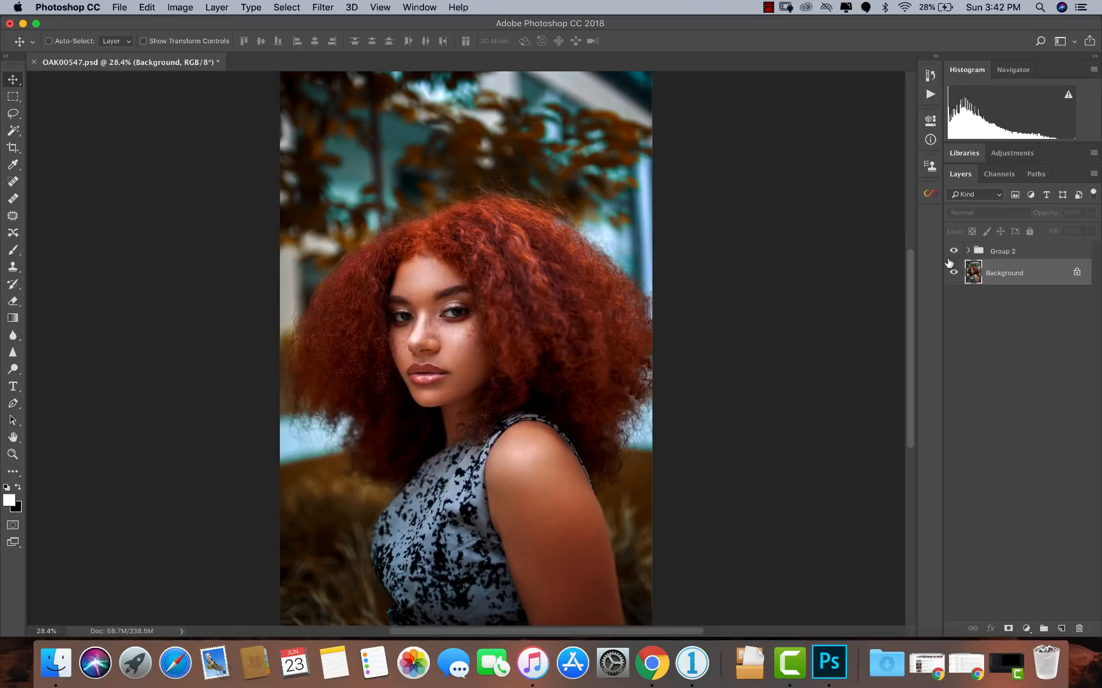
{"action": "left_click", "coordinate": [954, 252]}
{"action": "left_click", "coordinate": [954, 251]}
{"action": "left_click", "coordinate": [954, 252]}
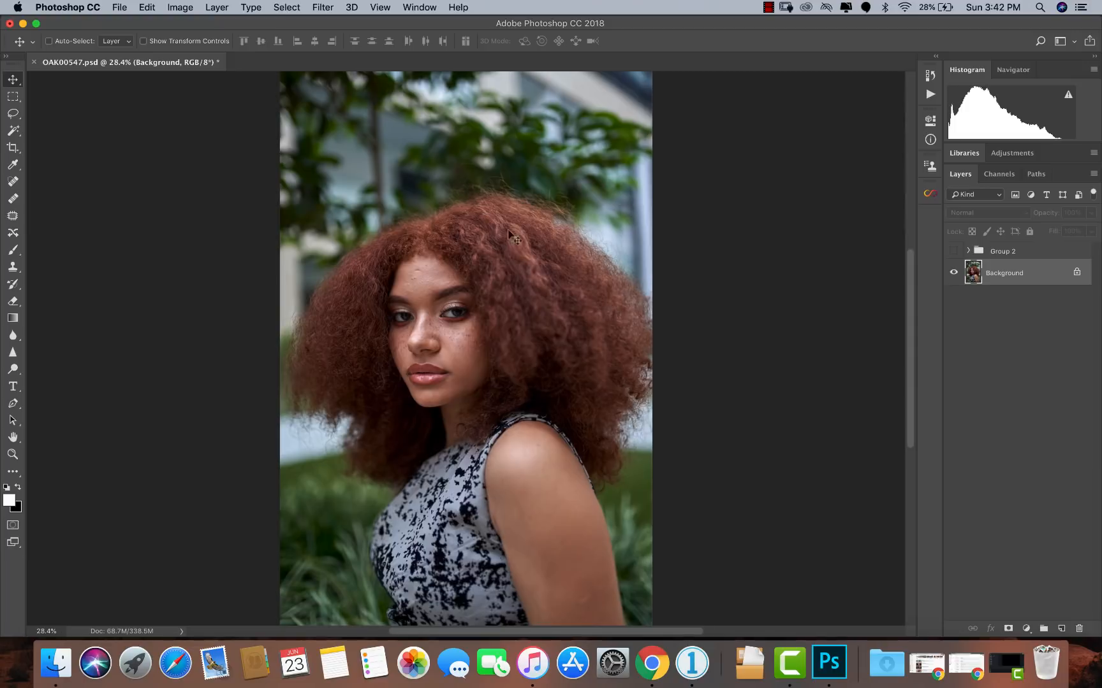
Step: Run the Simple Frequency Separation action on the Background layer with a Gaussian Blur radius of 14 pixels
{"action": "left_click", "coordinate": [930, 96]}
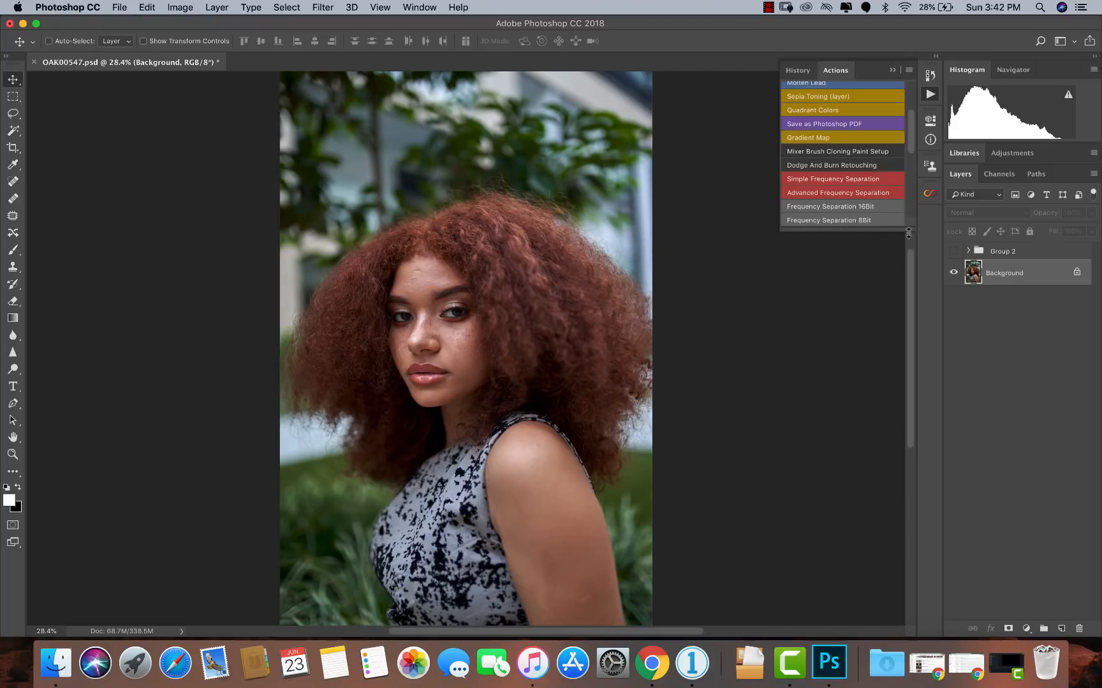
{"action": "left_click", "coordinate": [808, 182]}
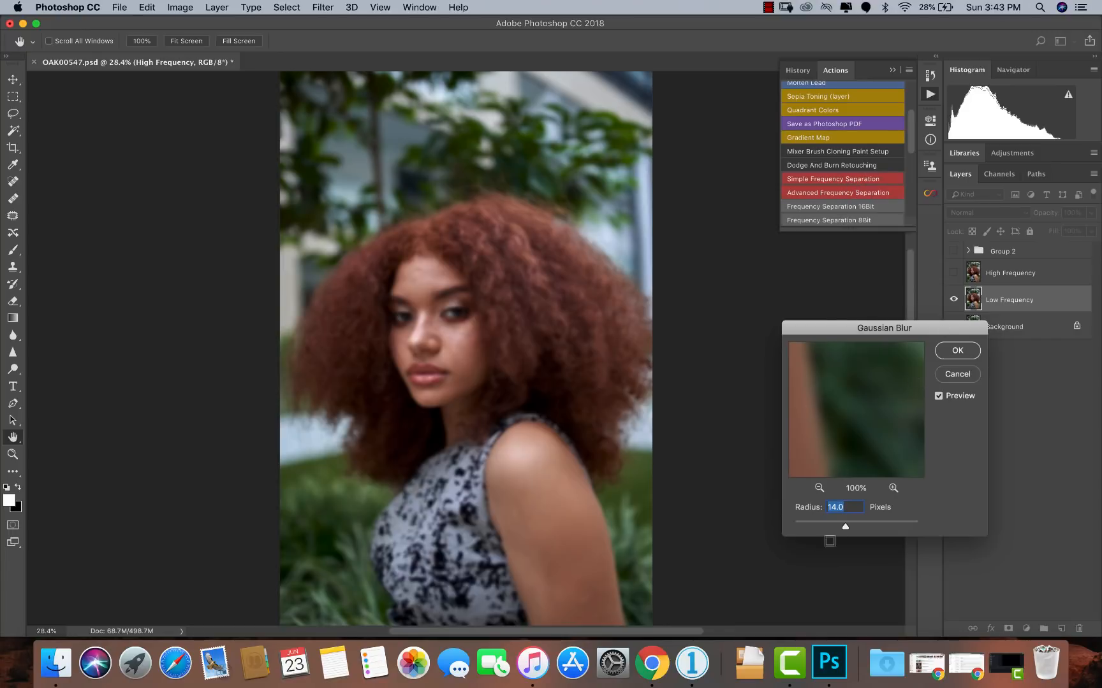
{"action": "left_click", "coordinate": [956, 353]}
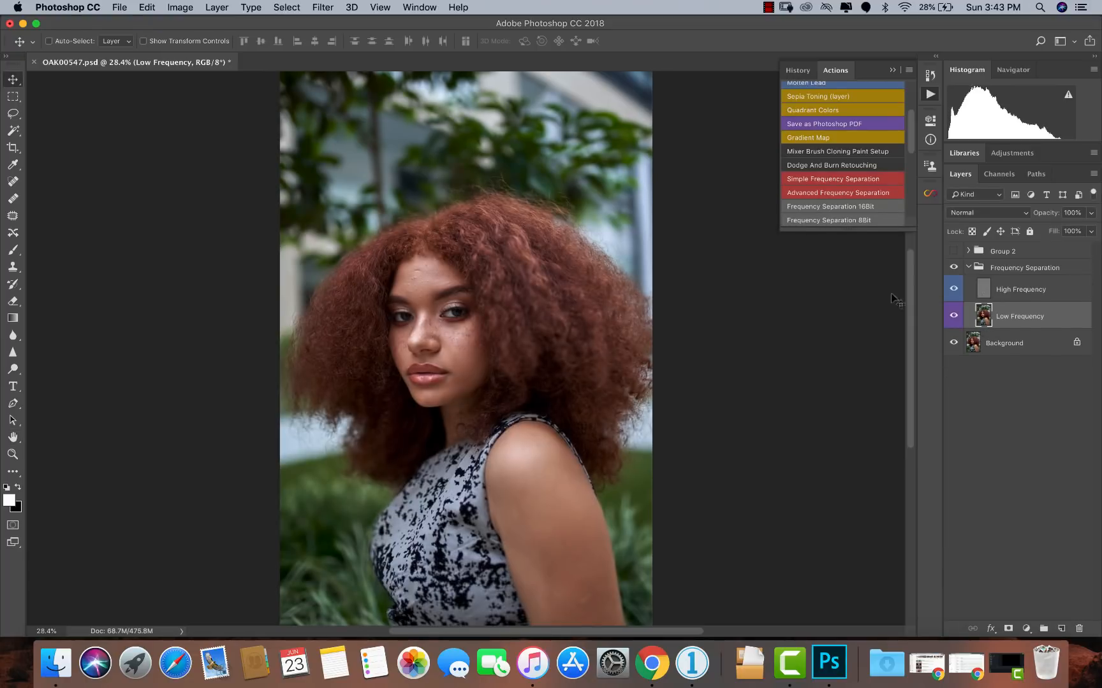
Step: Set up the Clone Stamp on the High Frequency layer with sampling limited to Current Layer
{"action": "left_click", "coordinate": [1010, 290]}
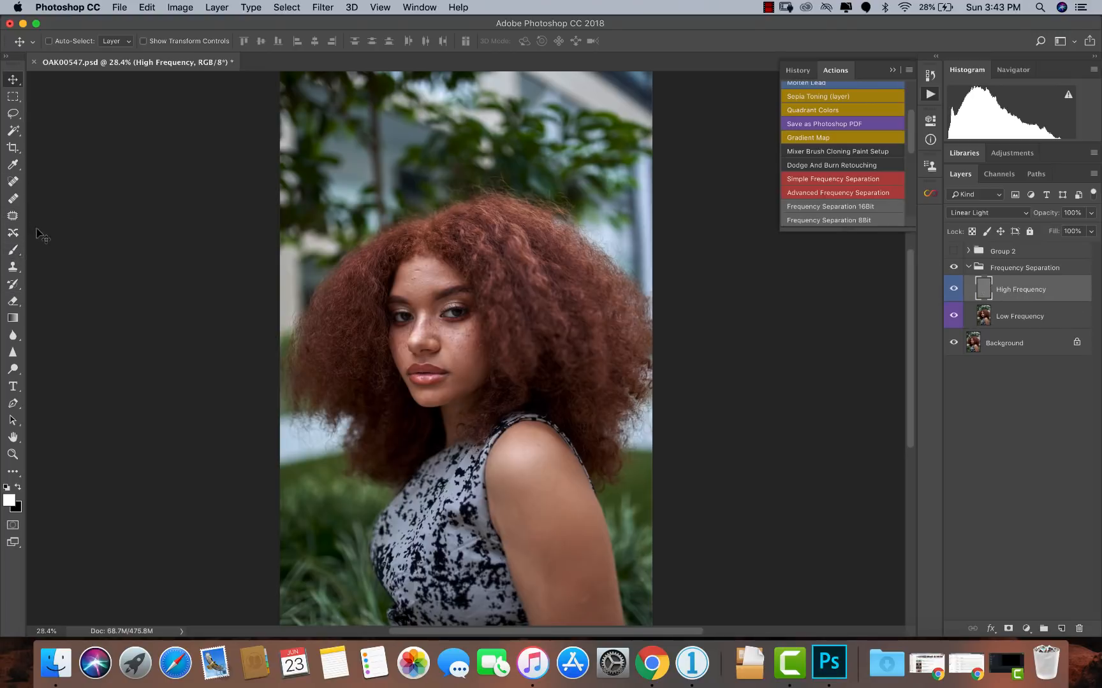
{"action": "key", "text": "s"}
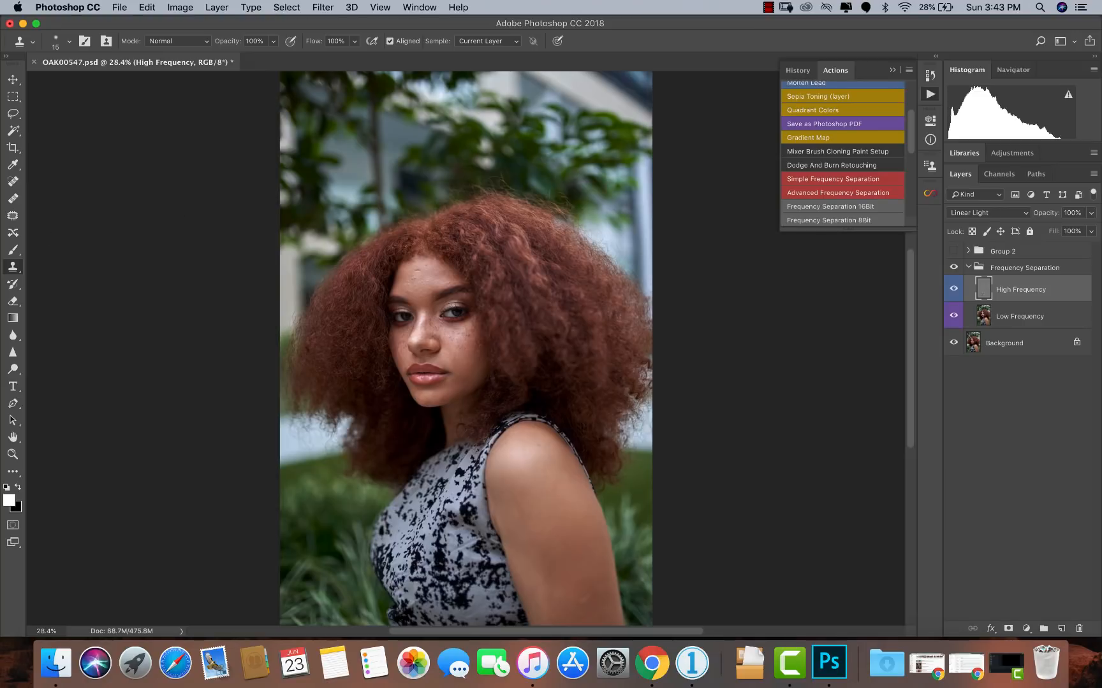
{"action": "left_click", "coordinate": [491, 43]}
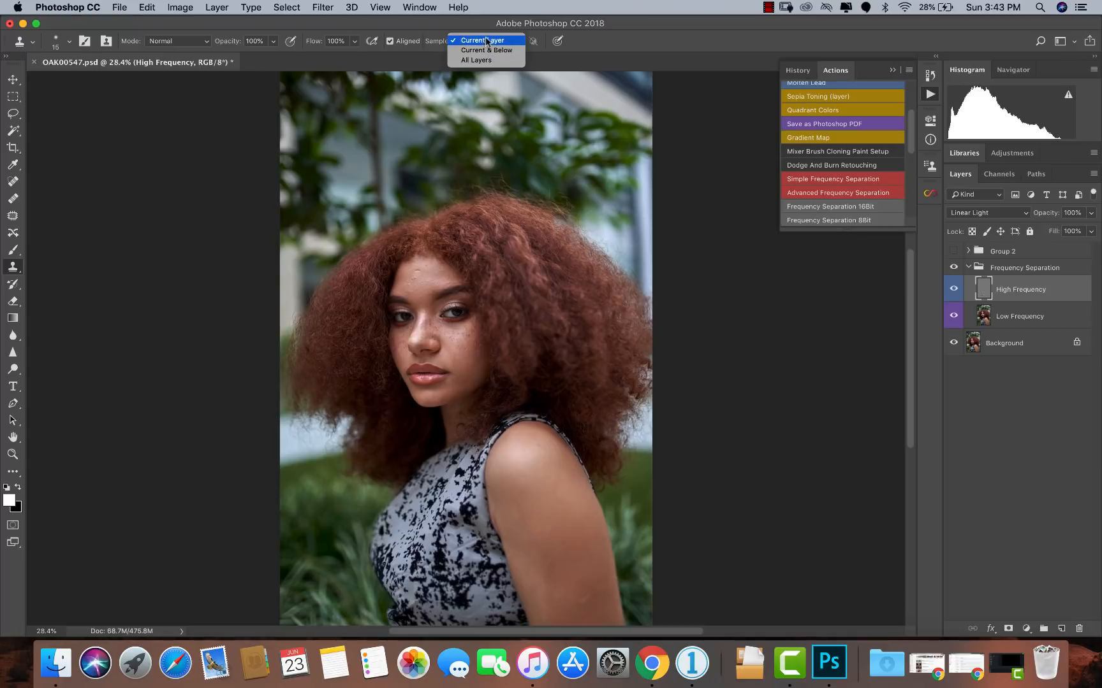
{"action": "left_click", "coordinate": [487, 42]}
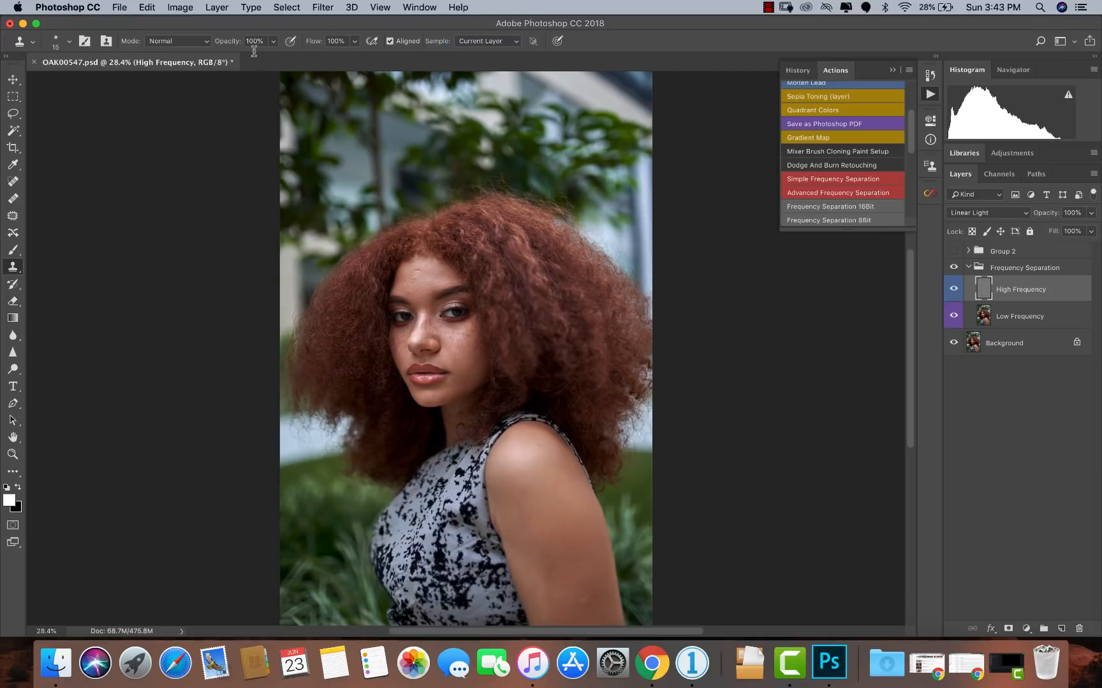
Step: Clone out the forehead bumps and blemishes with a size 25 brush and compare the result with the unretouched skin
{"action": "key", "text": "z"}
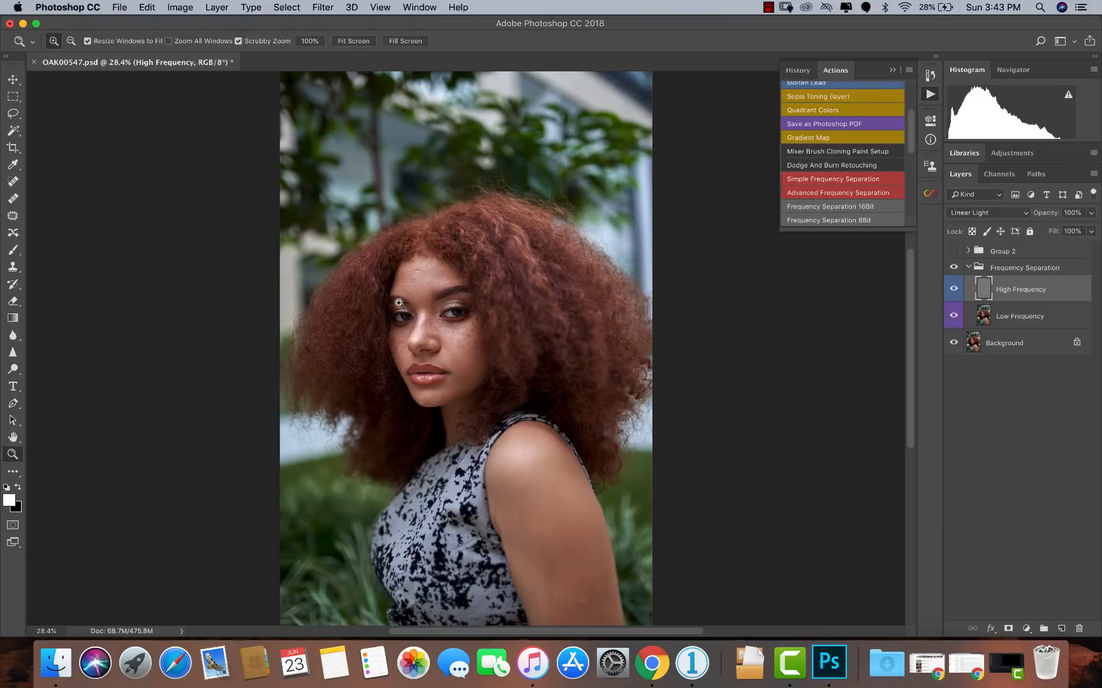
{"action": "left_click_drag", "start_coordinate": [422, 272], "coordinate": [448, 239]}
{"action": "key", "text": "s"}
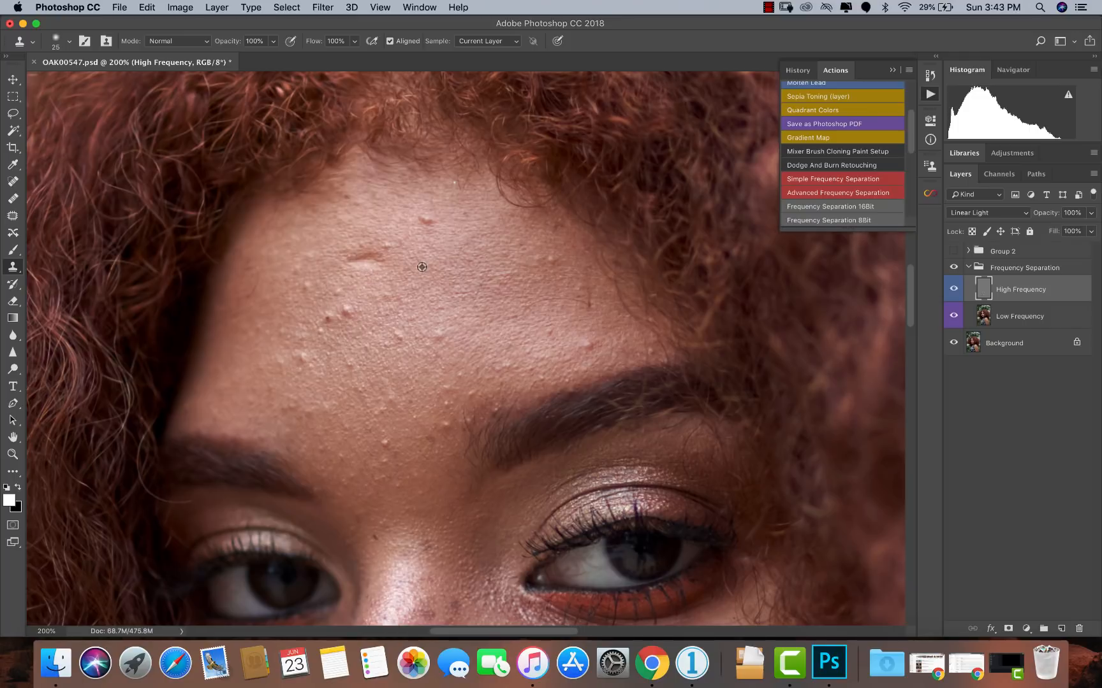
{"action": "left_click", "coordinate": [366, 262]}
{"action": "left_click", "coordinate": [433, 224]}
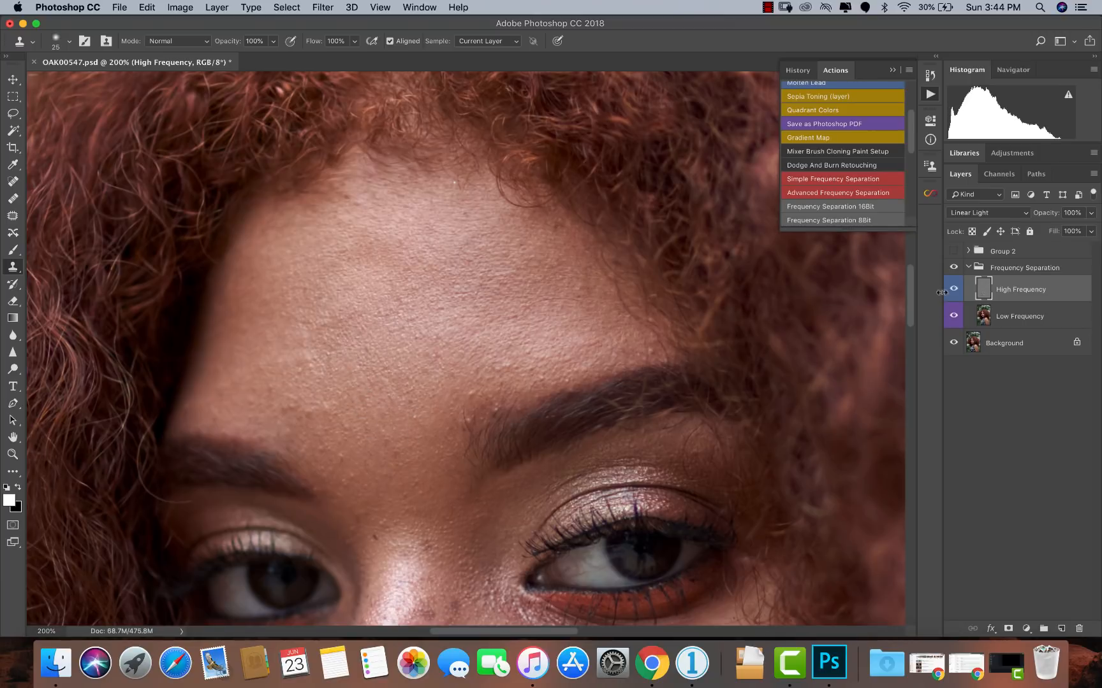
{"action": "left_click", "coordinate": [953, 269]}
{"action": "left_click", "coordinate": [954, 269]}
Step: Reduce the Clone Stamp brush size to 15 for the fine bumps between the eyebrows
{"action": "scroll", "coordinate": [510, 382], "scroll_direction": "down", "scroll_amount": 3}
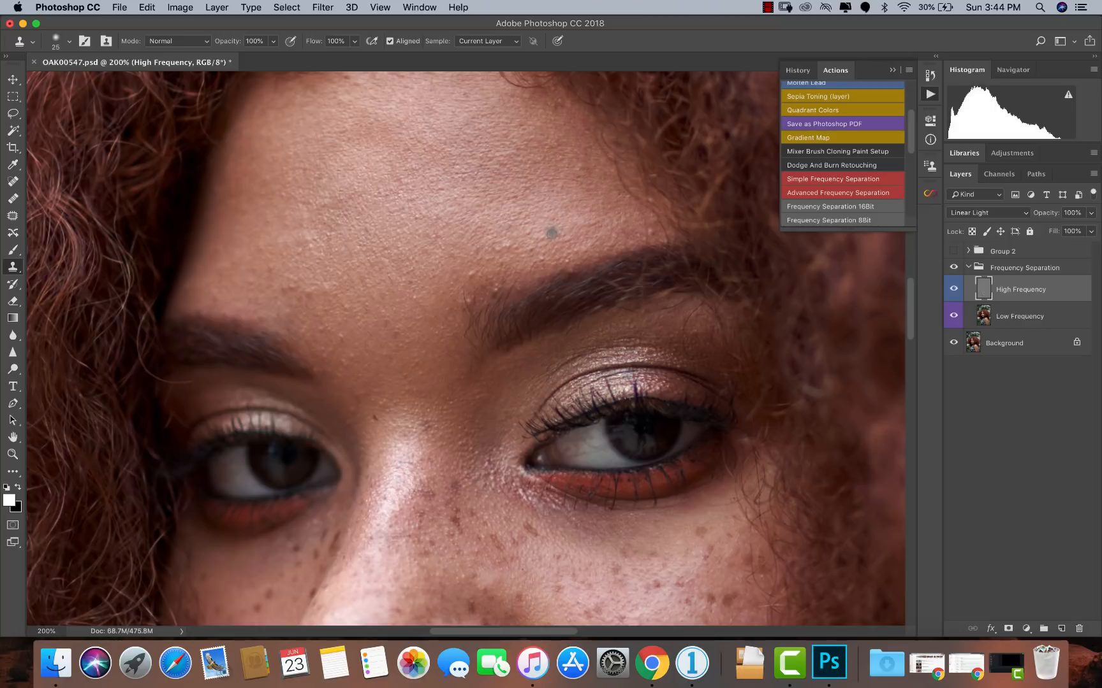
{"action": "key", "text": "bracketleft"}
{"action": "key", "text": "z"}
{"action": "left_click", "coordinate": [474, 355], "text": "alt"}
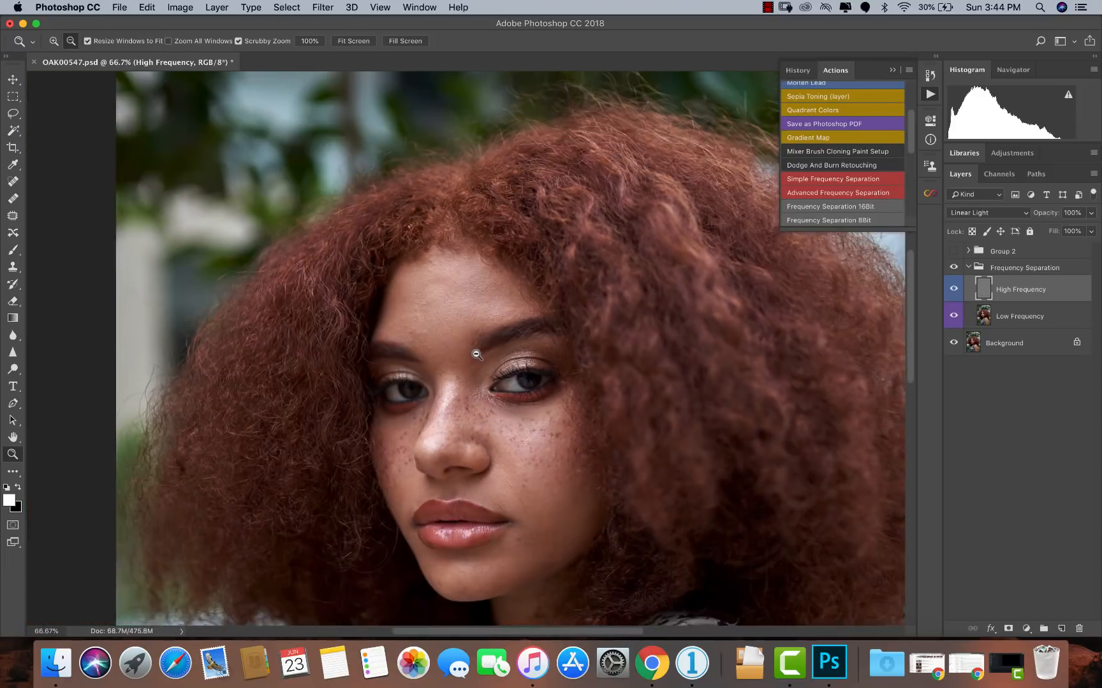
{"action": "left_click", "coordinate": [474, 357]}
{"action": "left_click", "coordinate": [477, 355]}
{"action": "left_click", "coordinate": [483, 350]}
{"action": "left_click", "coordinate": [475, 341]}
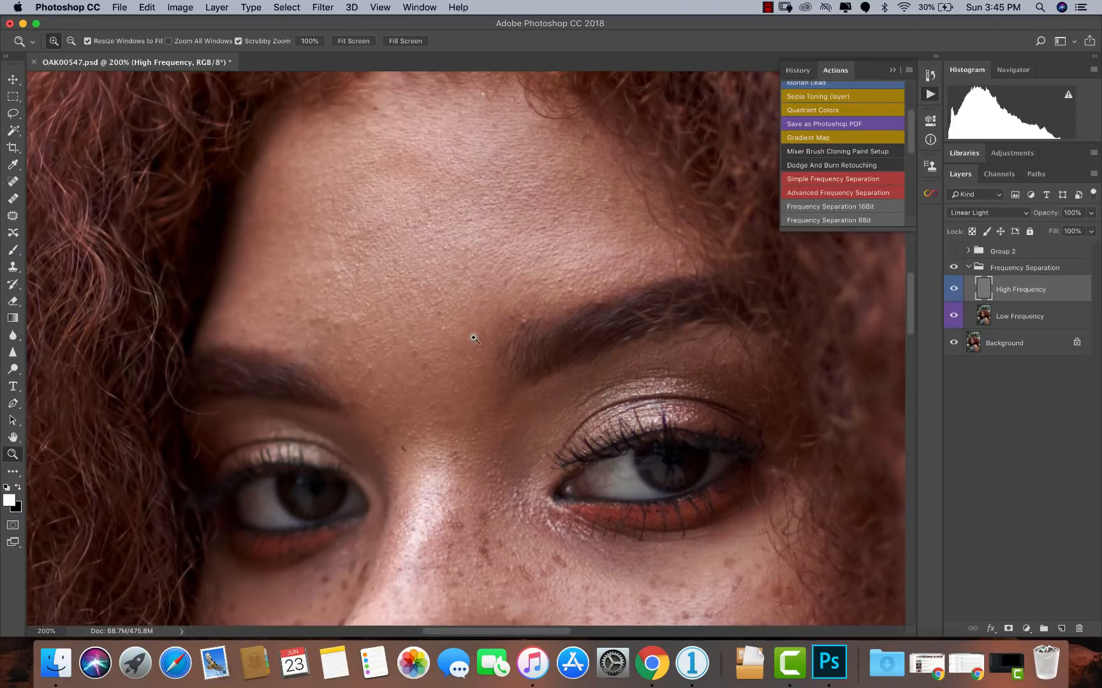
{"action": "left_click", "coordinate": [477, 334]}
{"action": "key", "text": "s"}
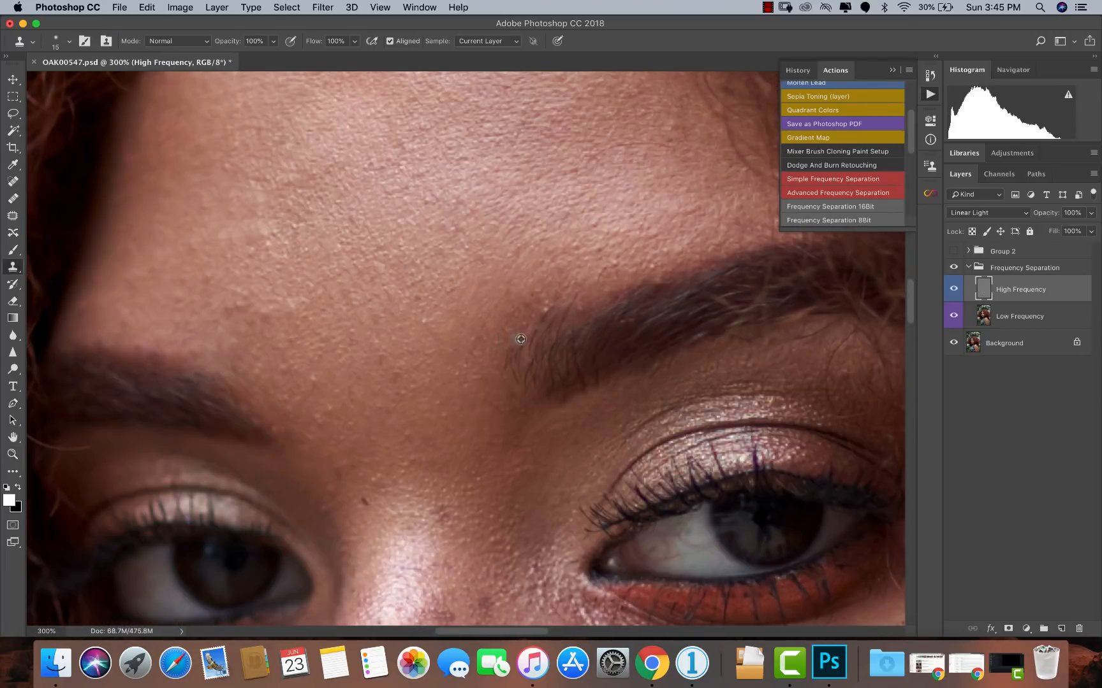
Step: Examine the whole portrait, the lower face and the neck for remaining blemishes
{"action": "key", "text": "z"}
{"action": "left_click", "coordinate": [374, 407], "text": "alt"}
{"action": "left_click", "coordinate": [382, 405], "text": "alt"}
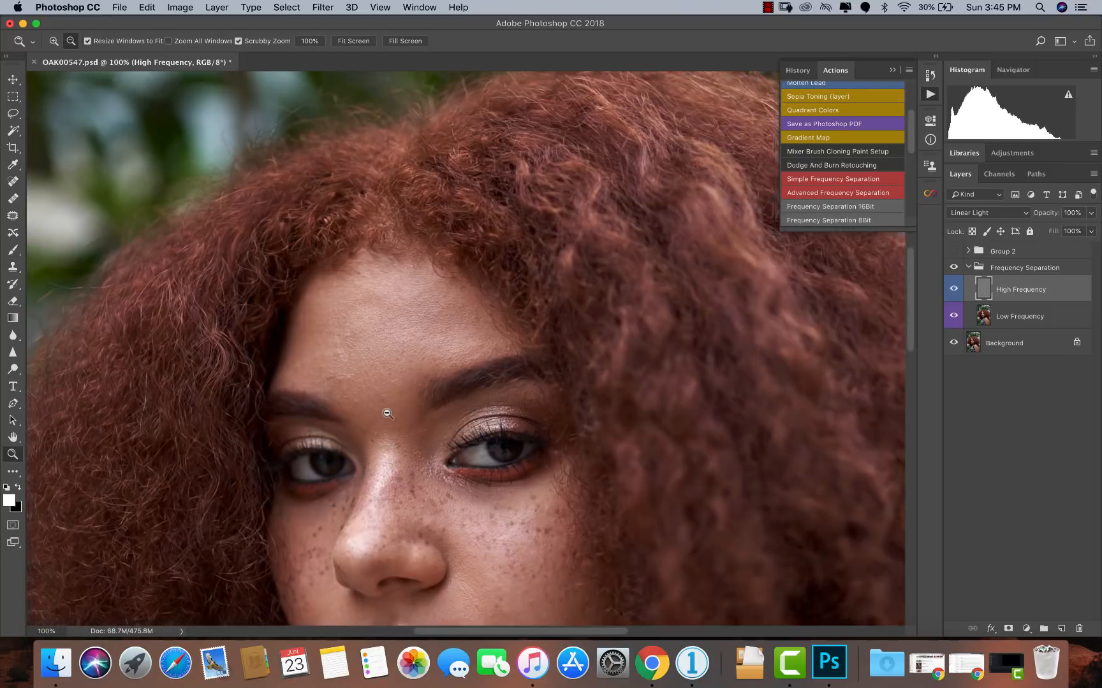
{"action": "left_click", "coordinate": [399, 415], "text": "alt"}
{"action": "left_click", "coordinate": [444, 427], "text": "alt"}
{"action": "left_click", "coordinate": [435, 461], "text": "alt"}
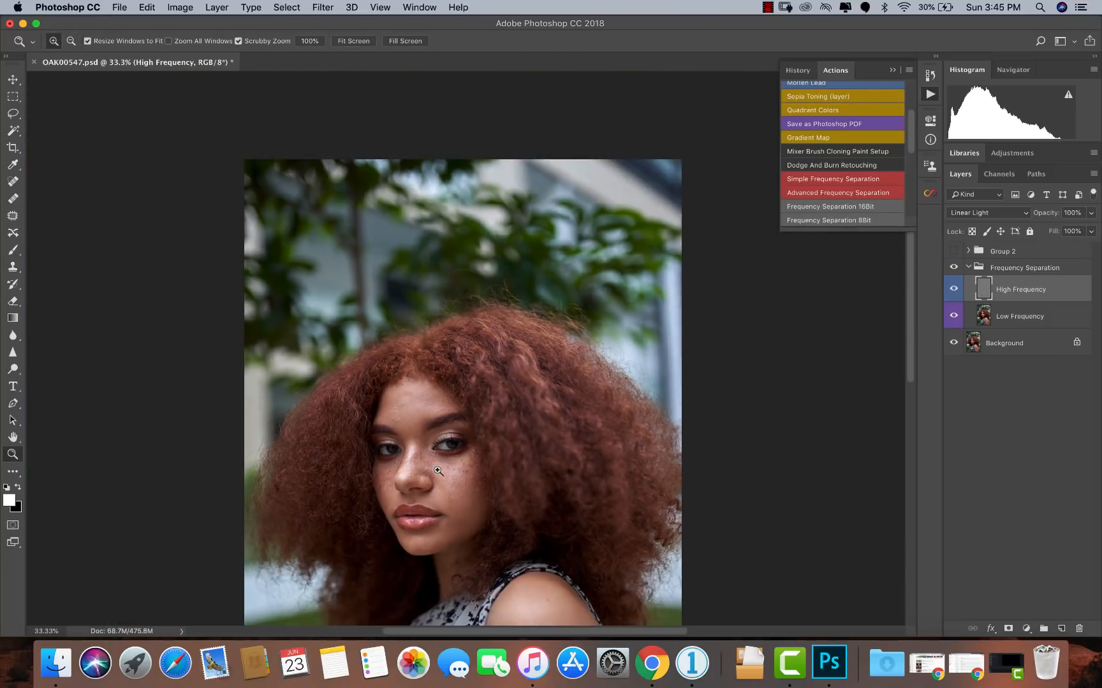
{"action": "left_click", "coordinate": [437, 470]}
{"action": "left_click", "coordinate": [436, 470]}
{"action": "key", "text": "s"}
{"action": "scroll", "coordinate": [467, 464], "scroll_direction": "down", "scroll_amount": 8}
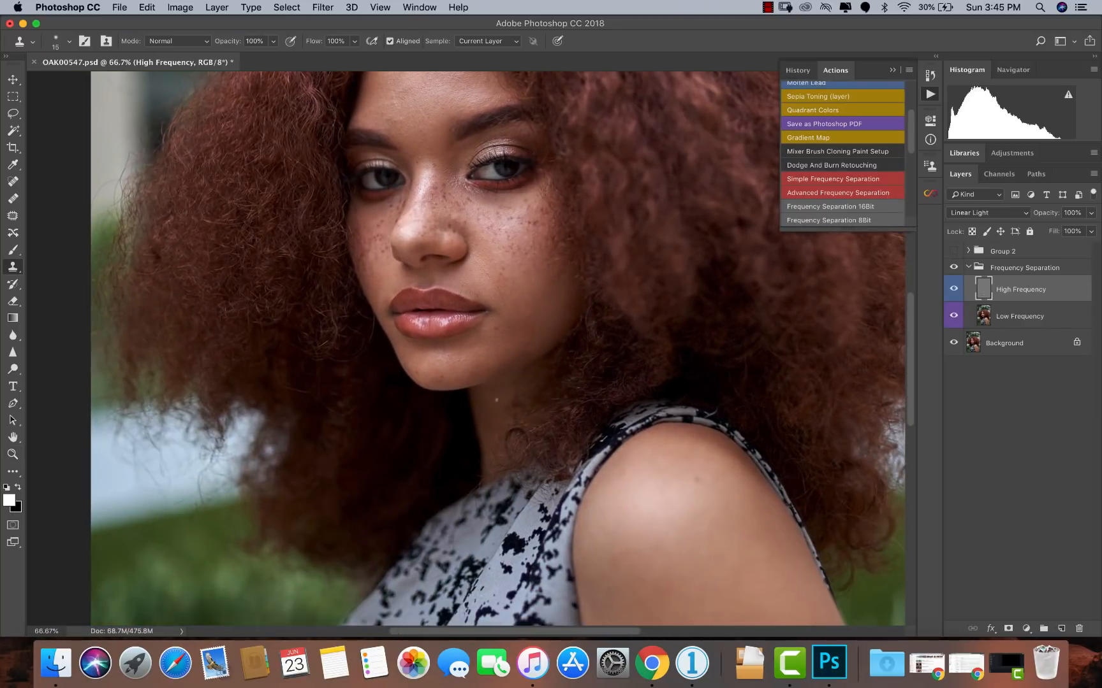
Step: Examine the skin texture of the cheek beside the nose up close, and check it against the whole portrait
{"action": "key", "text": "z"}
{"action": "left_click", "coordinate": [486, 263]}
{"action": "left_click", "coordinate": [487, 264]}
{"action": "left_click", "coordinate": [487, 263]}
{"action": "left_click", "coordinate": [487, 263]}
{"action": "left_click", "coordinate": [486, 263]}
{"action": "key", "text": "s"}
{"action": "key", "text": "z"}
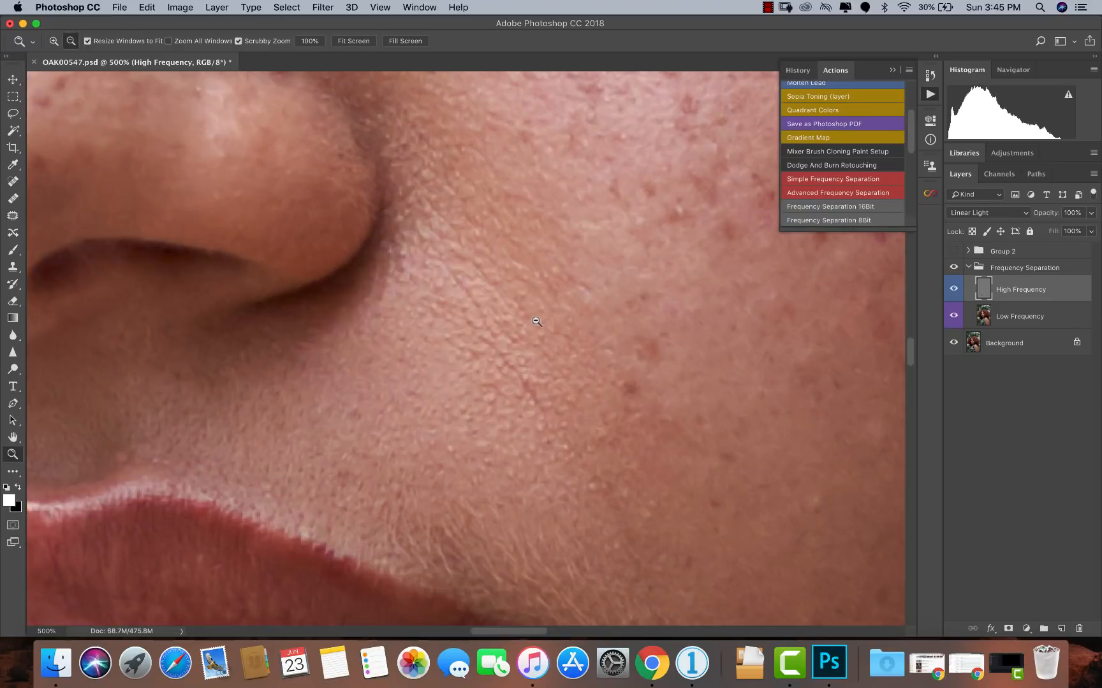
{"action": "left_click", "coordinate": [536, 322], "text": "alt"}
{"action": "left_click", "coordinate": [536, 322], "text": "alt"}
{"action": "left_click", "coordinate": [536, 322], "text": "alt"}
{"action": "left_click", "coordinate": [542, 335], "text": "alt"}
{"action": "left_click", "coordinate": [542, 334], "text": "alt"}
{"action": "left_click", "coordinate": [547, 350], "text": "alt"}
{"action": "left_click", "coordinate": [547, 349], "text": "alt"}
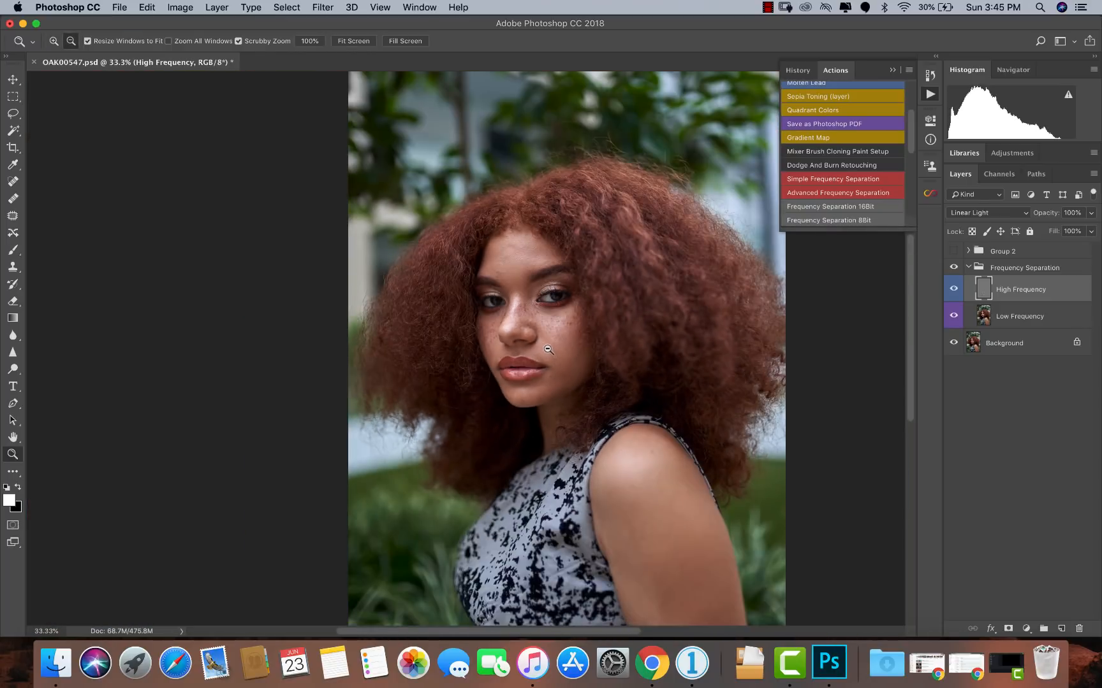
Step: Compare the portrait with and without the Frequency Separation group's retouching
{"action": "scroll", "coordinate": [538, 328], "scroll_direction": "up", "scroll_amount": 2}
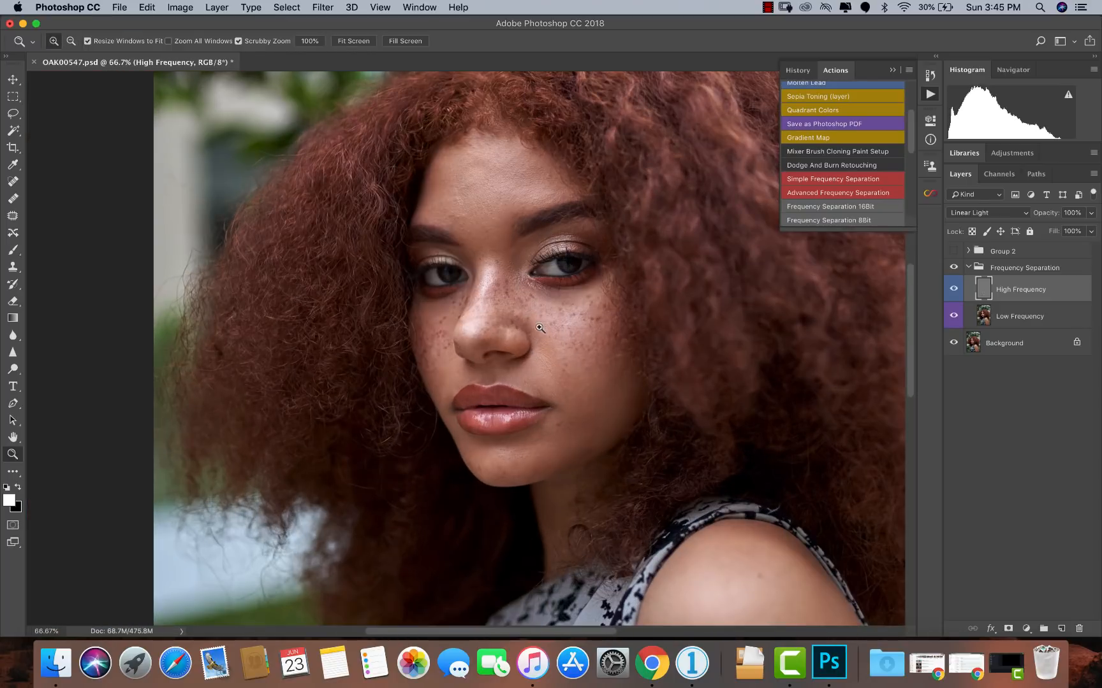
{"action": "left_click", "coordinate": [523, 343], "text": "alt"}
{"action": "left_click", "coordinate": [521, 345], "text": "alt"}
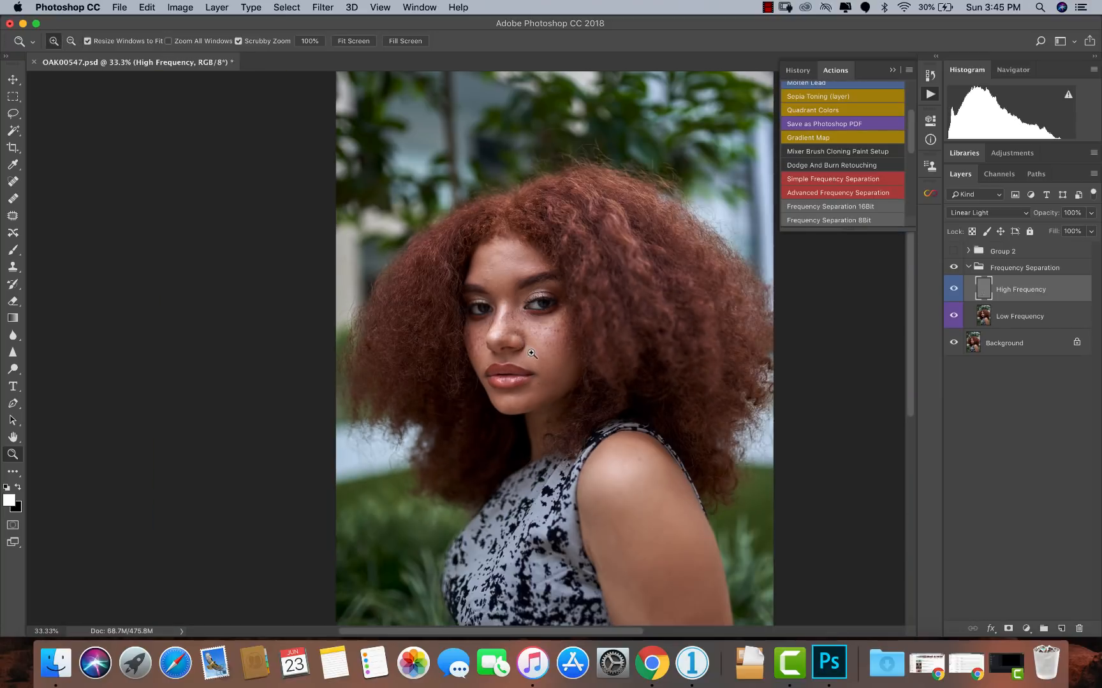
{"action": "left_click", "coordinate": [535, 353]}
{"action": "left_click", "coordinate": [537, 354]}
{"action": "key", "text": "s"}
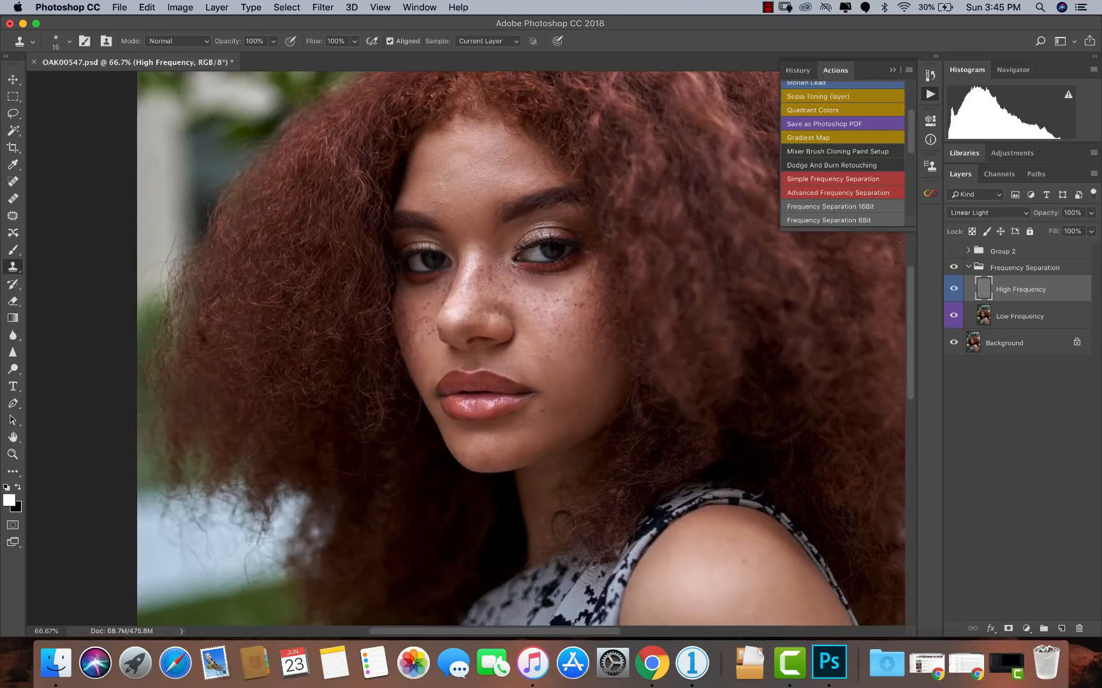
{"action": "left_click", "coordinate": [954, 268]}
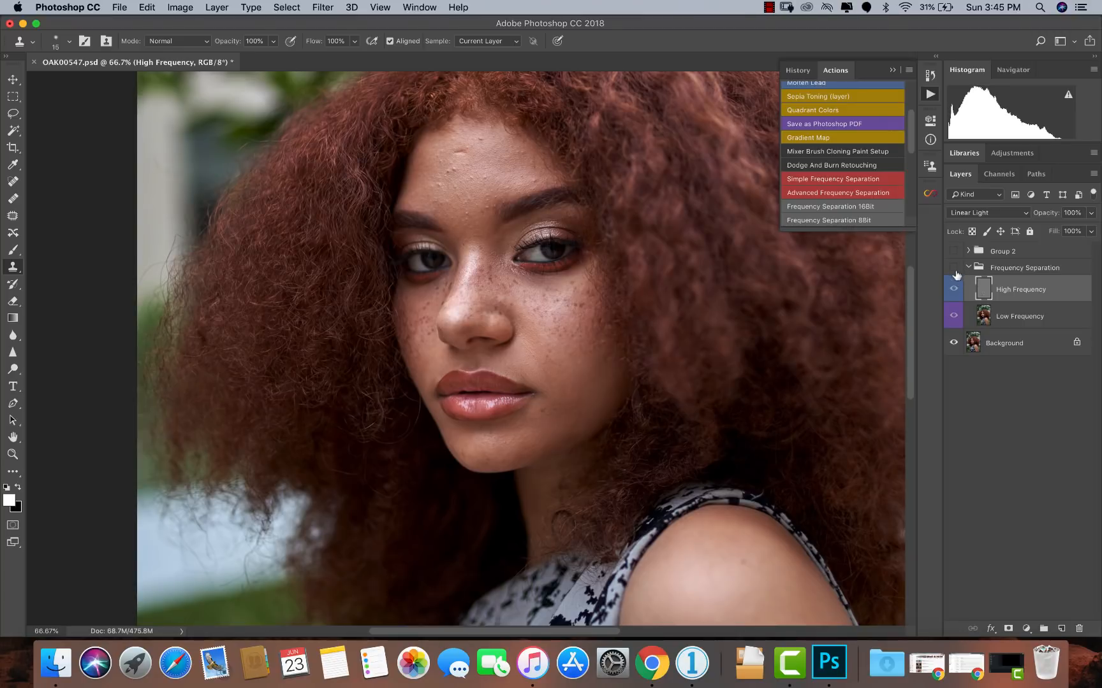
{"action": "left_click", "coordinate": [968, 267]}
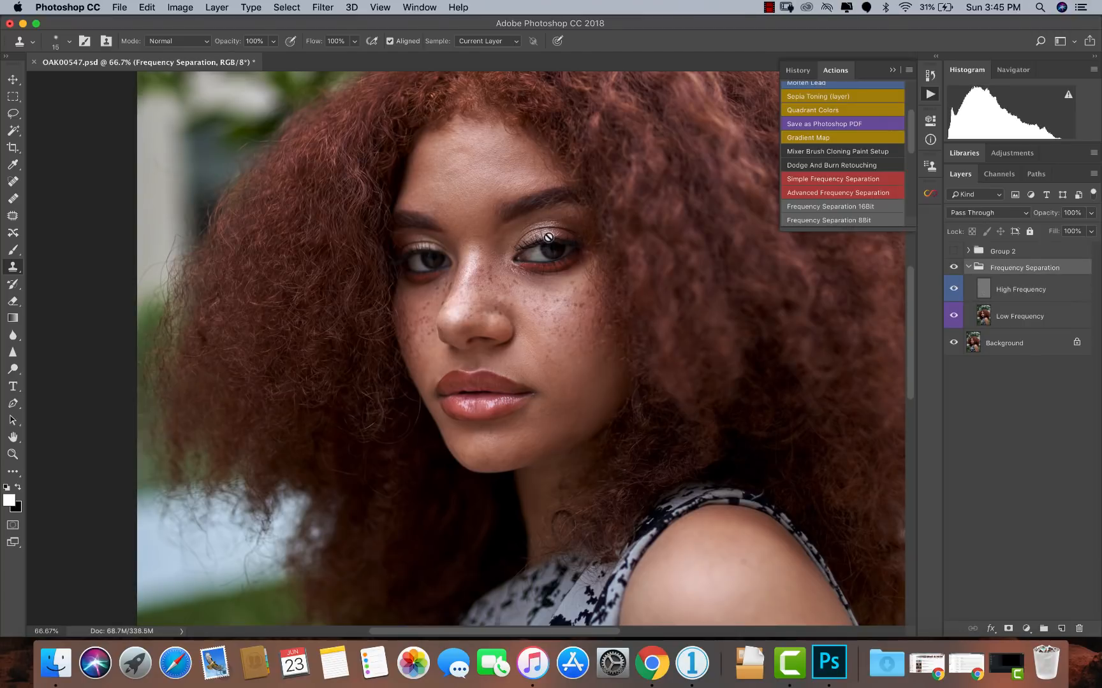
Step: Examine the retouched forehead, lower face, nose and freckled cheek up close for texture and remaining blemishes
{"action": "key", "text": "z"}
{"action": "left_click", "coordinate": [510, 189]}
{"action": "left_click", "coordinate": [510, 190]}
{"action": "left_click", "coordinate": [525, 255], "text": "alt"}
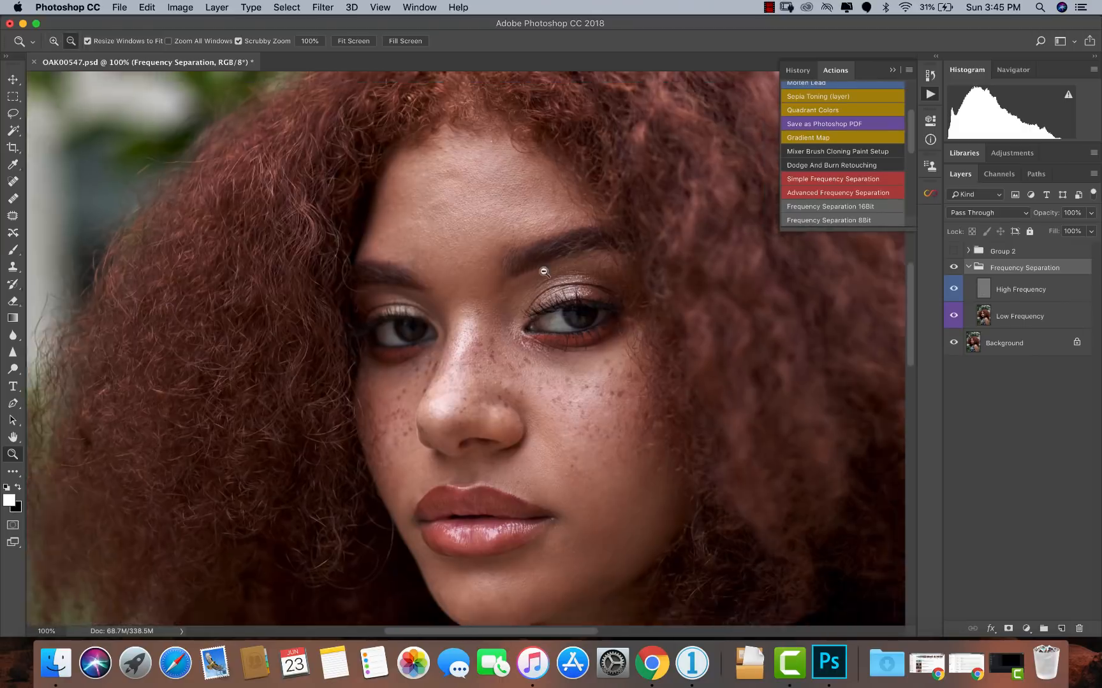
{"action": "left_click", "coordinate": [543, 272], "text": "alt"}
{"action": "left_click", "coordinate": [569, 448]}
{"action": "left_click", "coordinate": [569, 448]}
{"action": "left_click", "coordinate": [593, 441], "text": "alt"}
{"action": "key", "text": "s"}
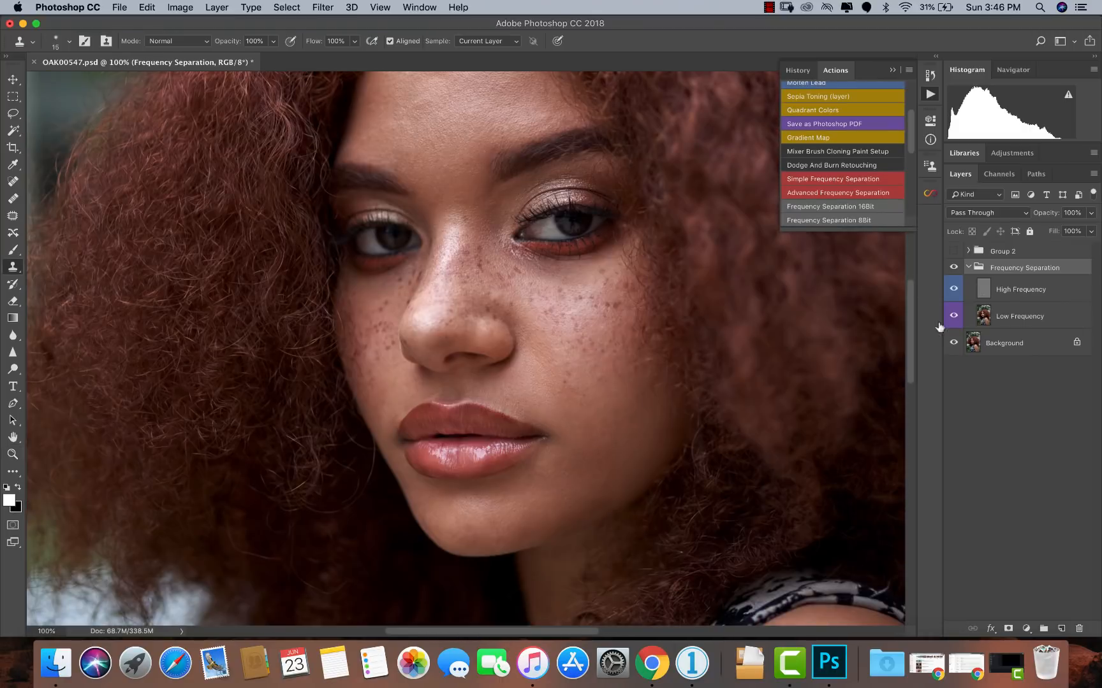
{"action": "key", "text": "z"}
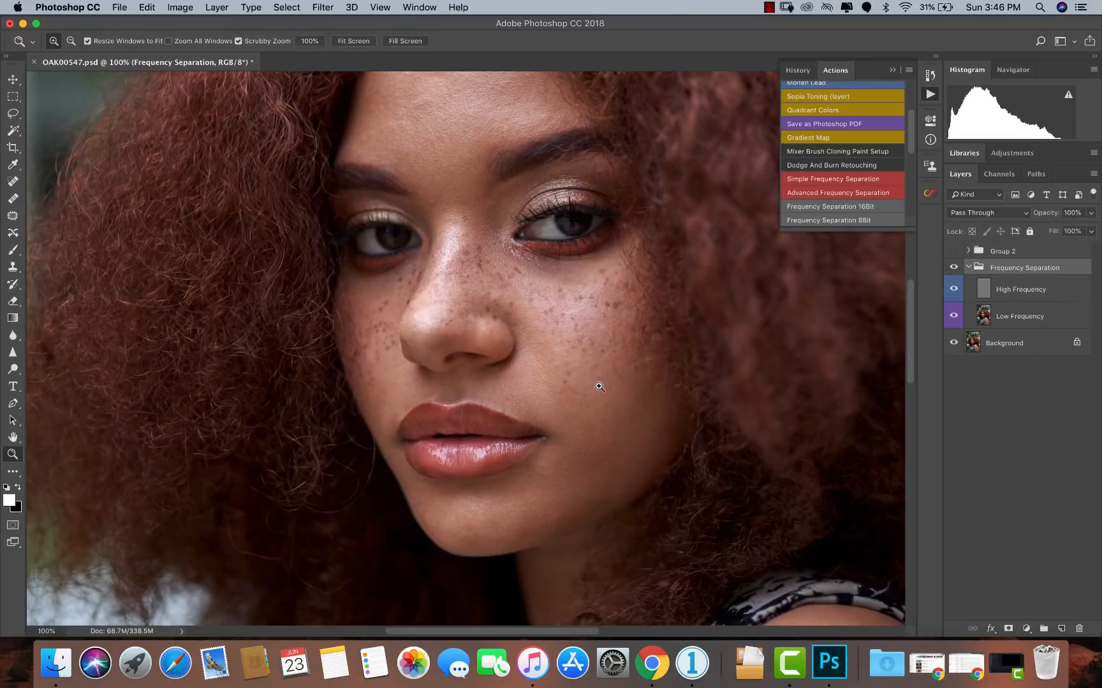
{"action": "left_click", "coordinate": [599, 386]}
{"action": "left_click", "coordinate": [599, 387]}
{"action": "key", "text": "s"}
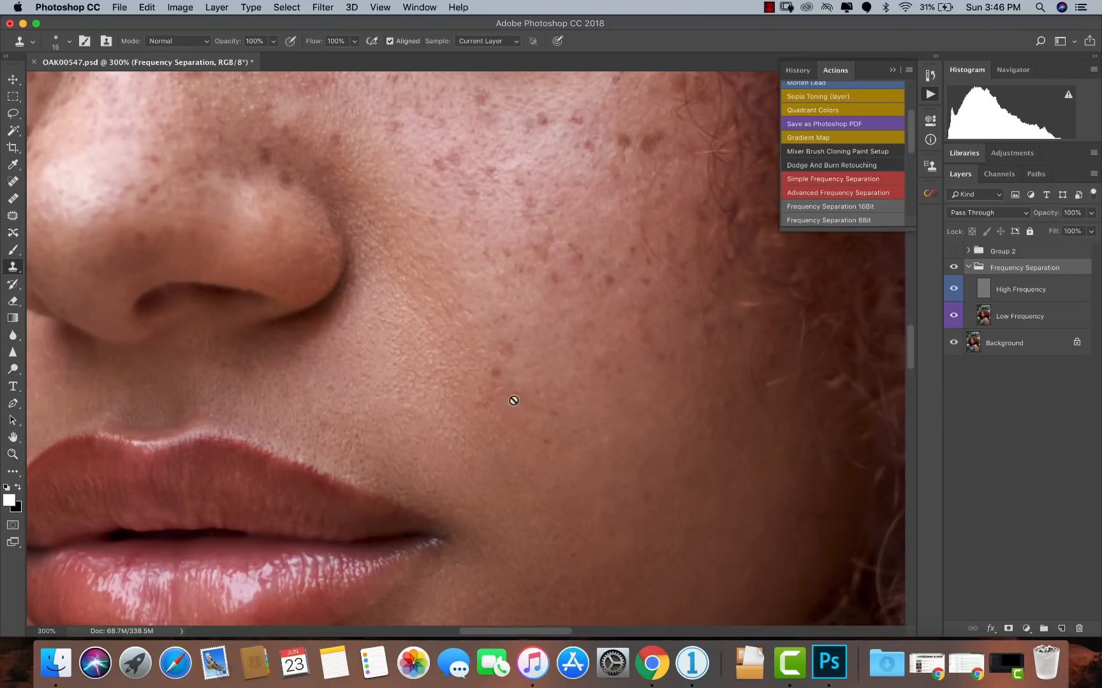
{"action": "key", "text": "z"}
{"action": "left_click", "coordinate": [540, 332], "text": "alt"}
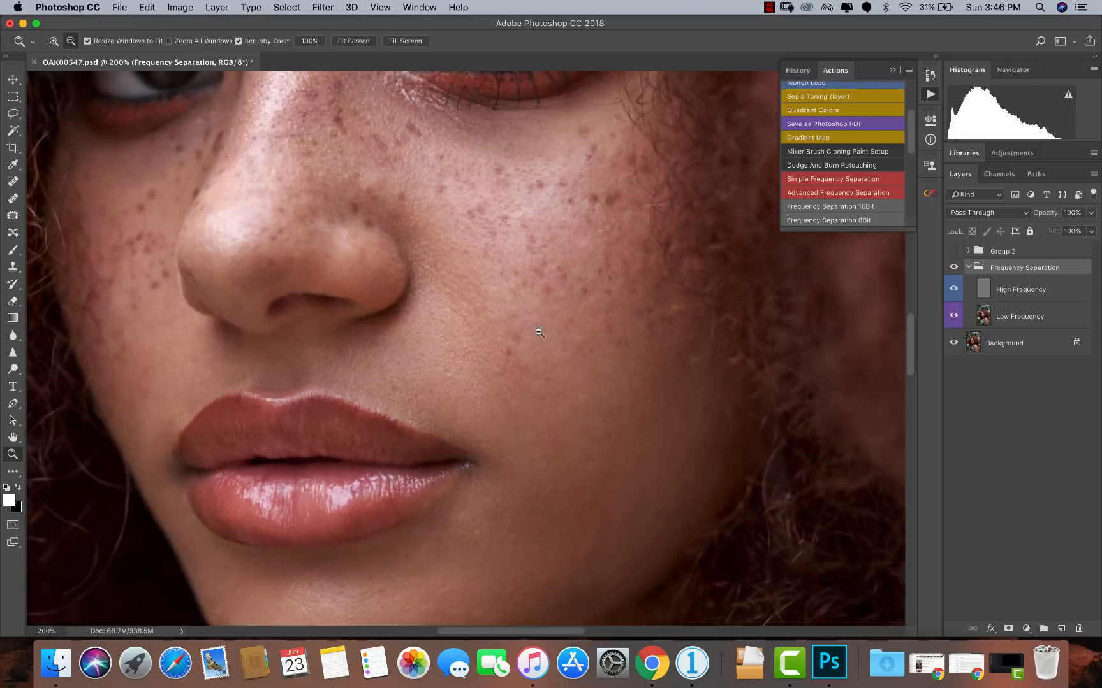
{"action": "left_click", "coordinate": [540, 332], "text": "alt"}
{"action": "left_click", "coordinate": [540, 330], "text": "alt"}
{"action": "left_click", "coordinate": [540, 297]}
{"action": "left_click", "coordinate": [541, 296]}
{"action": "key", "text": "s"}
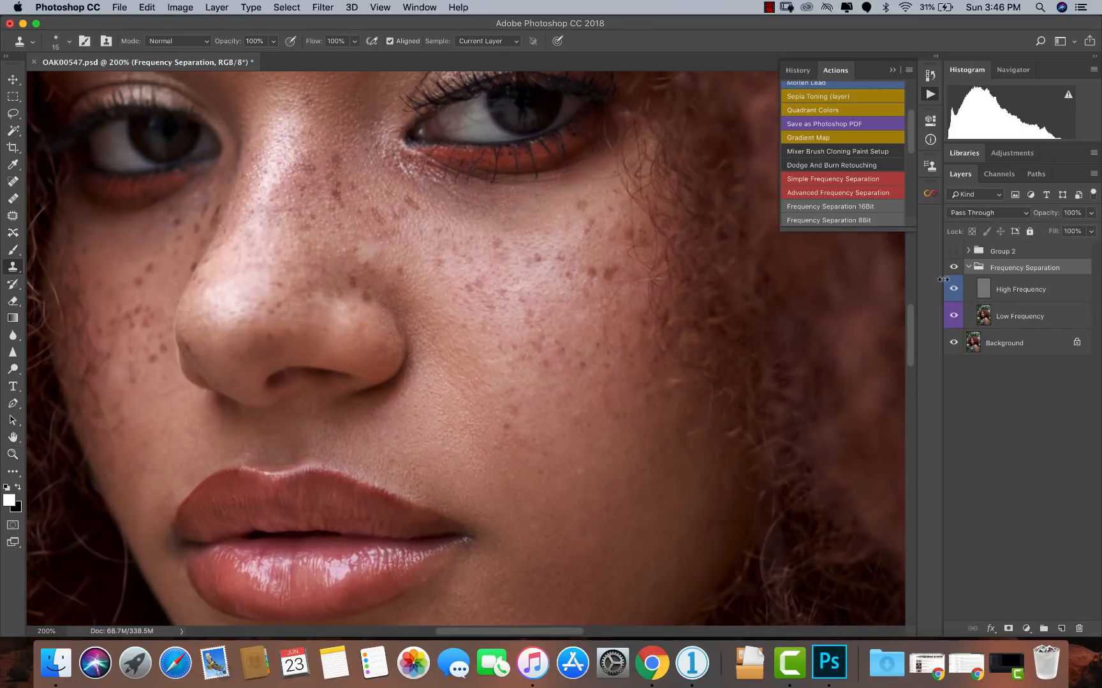
Step: Check the retouched skin across the whole portrait, alternating between the full figure and the face
{"action": "key", "text": "z"}
{"action": "left_click", "coordinate": [487, 283], "text": "alt"}
{"action": "left_click", "coordinate": [481, 295], "text": "alt"}
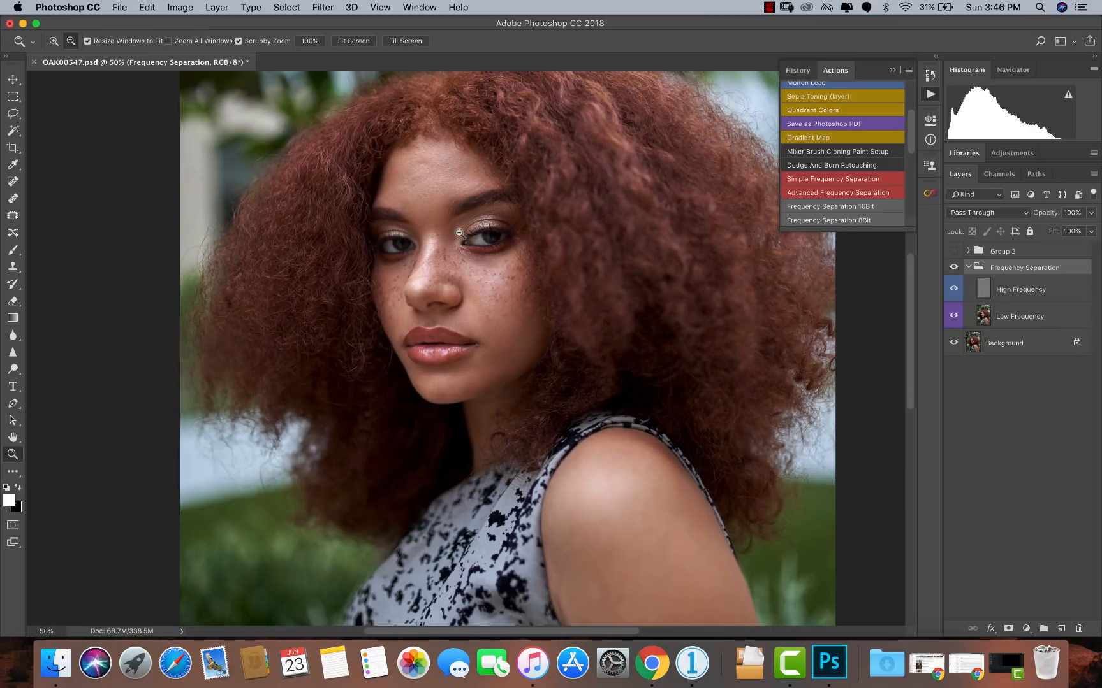
{"action": "left_click", "coordinate": [453, 199]}
{"action": "left_click", "coordinate": [477, 250]}
{"action": "left_click", "coordinate": [488, 274], "text": "alt"}
{"action": "left_click", "coordinate": [493, 308], "text": "alt"}
{"action": "left_click", "coordinate": [494, 307], "text": "alt"}
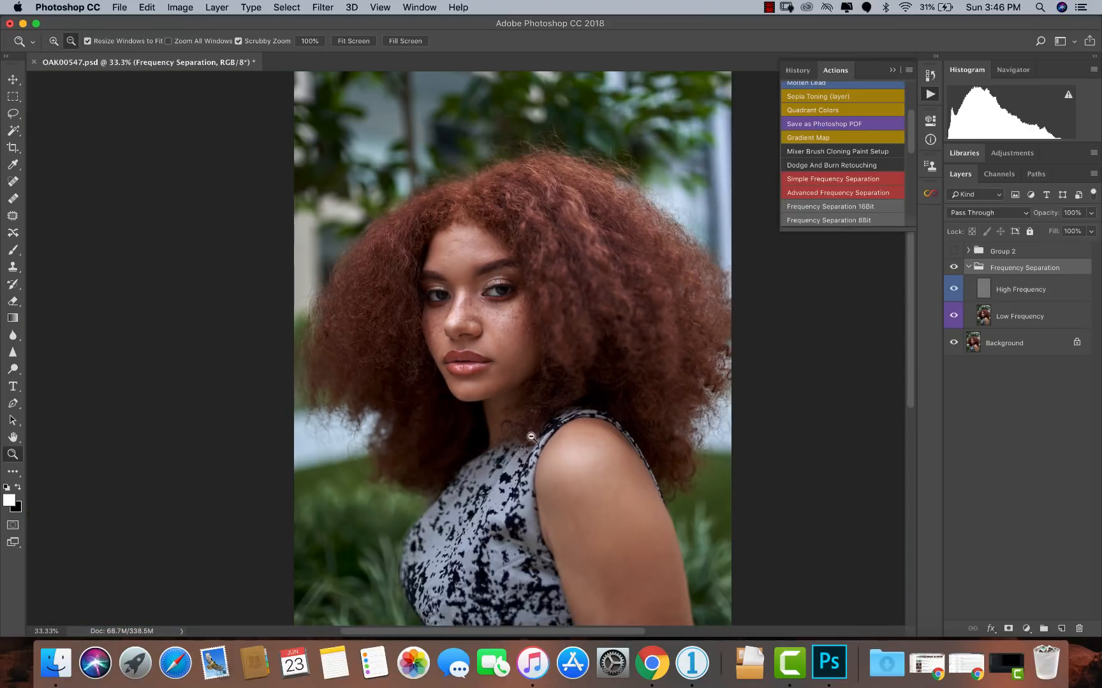
{"action": "left_click", "coordinate": [487, 300], "text": "alt"}
{"action": "left_click", "coordinate": [469, 277]}
{"action": "left_click", "coordinate": [463, 268]}
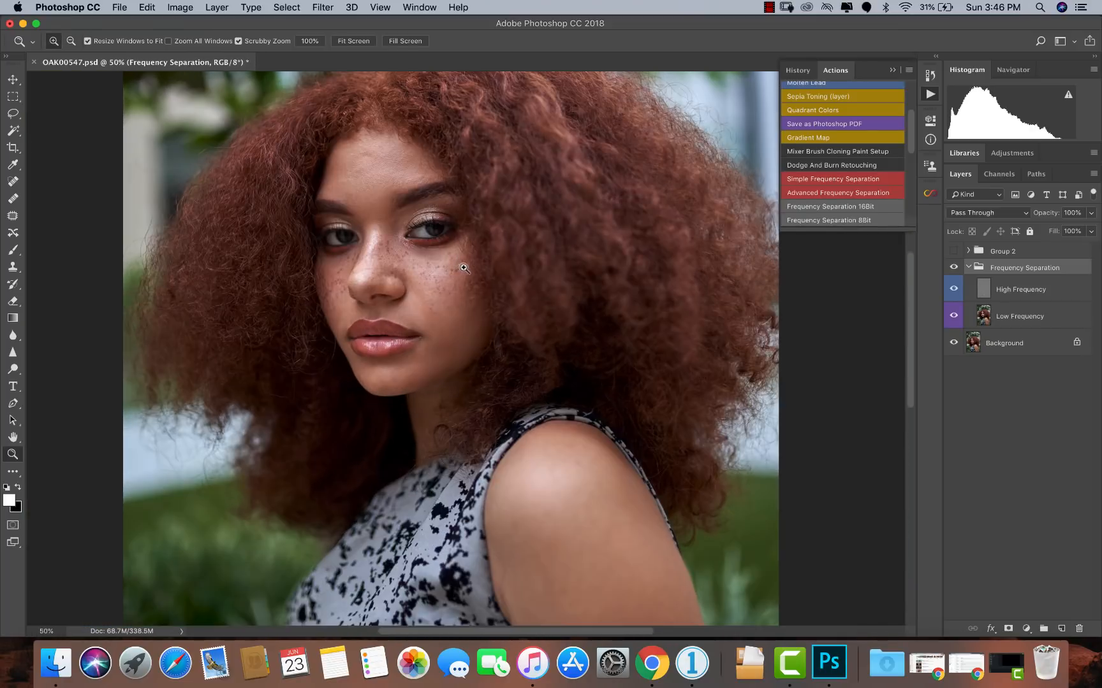
{"action": "left_click", "coordinate": [411, 185]}
{"action": "left_click", "coordinate": [414, 204]}
{"action": "left_click", "coordinate": [454, 287], "text": "alt"}
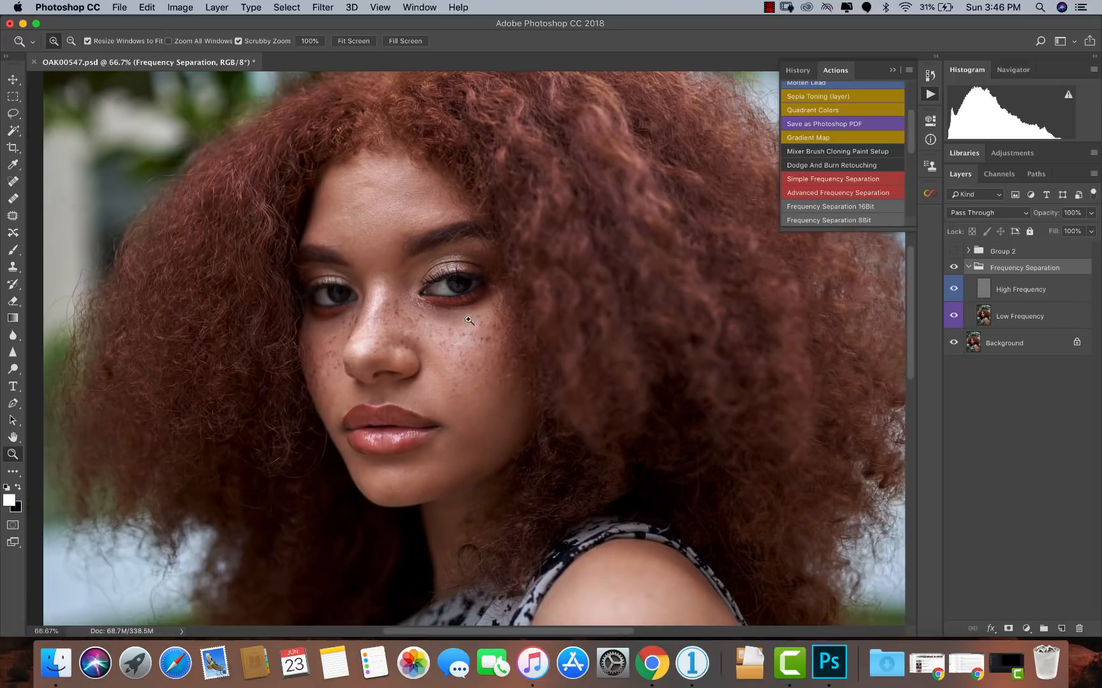
{"action": "left_click", "coordinate": [481, 344]}
{"action": "left_click", "coordinate": [487, 345], "text": "alt"}
{"action": "key", "text": "s"}
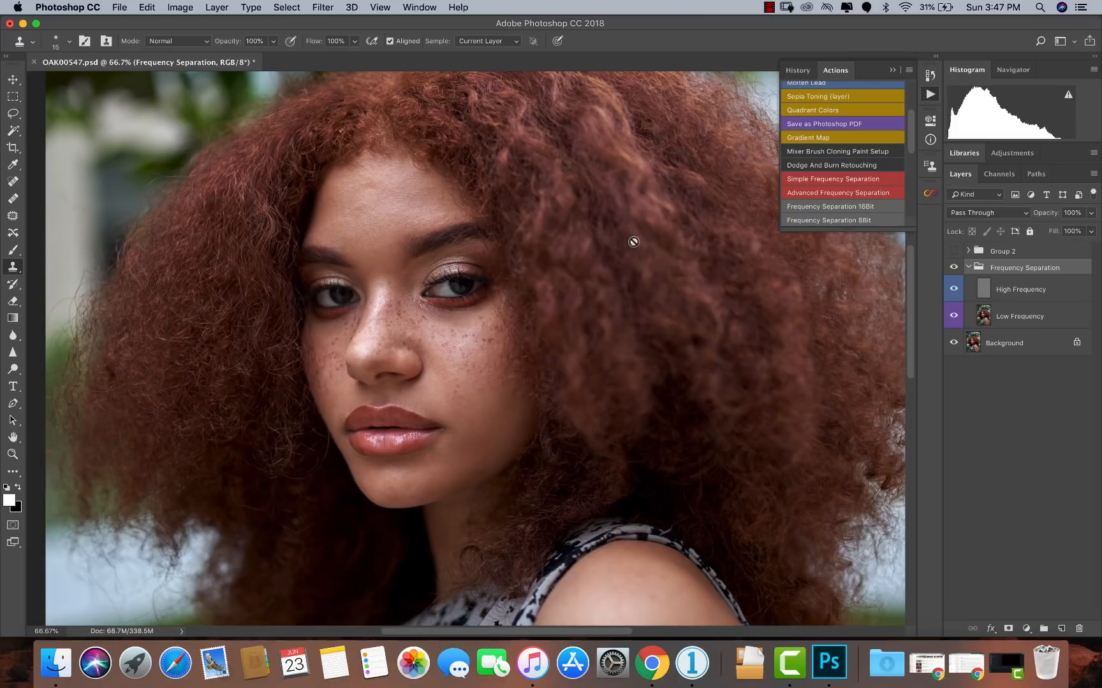
Step: Collapse the Frequency Separation group and add a brightening Curves adjustment layer above it, raising the midtones from input 127 to output 148
{"action": "left_click_drag", "start_coordinate": [967, 268], "coordinate": [967, 269]}
{"action": "left_click", "coordinate": [967, 268]}
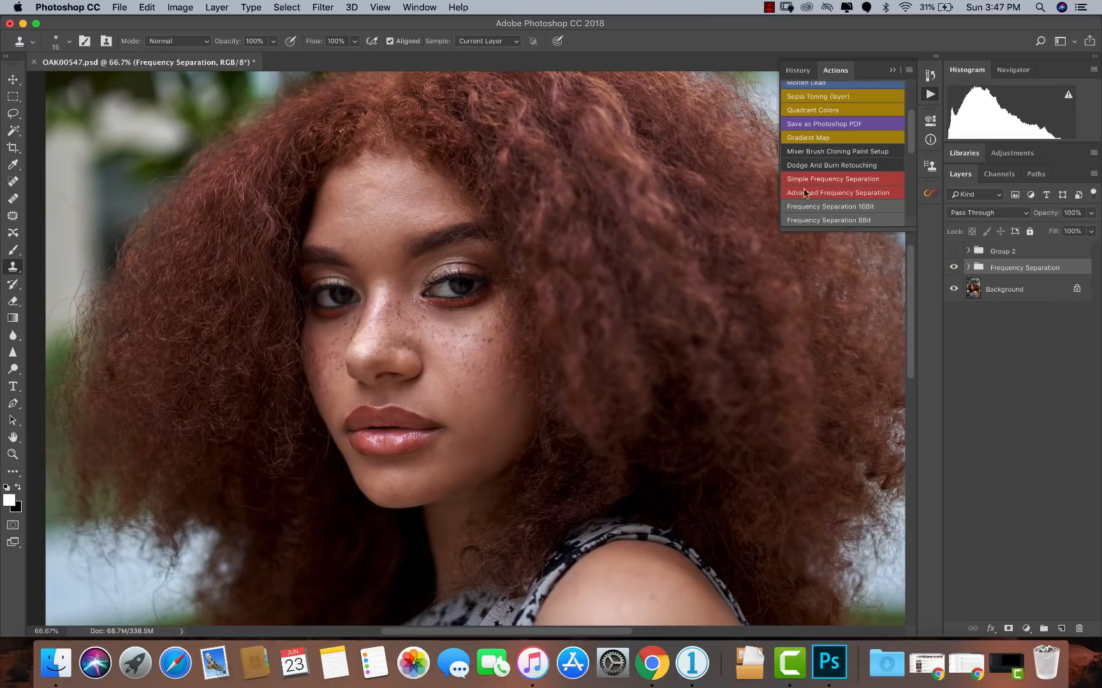
{"action": "left_click", "coordinate": [1025, 628]}
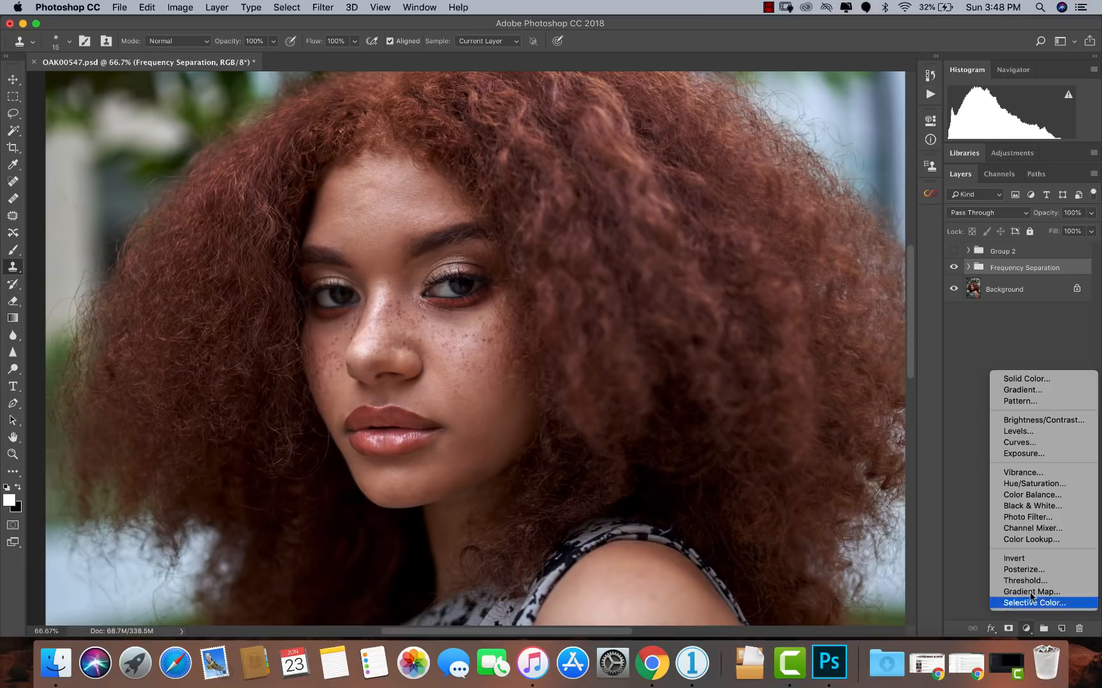
{"action": "left_click", "coordinate": [1019, 443]}
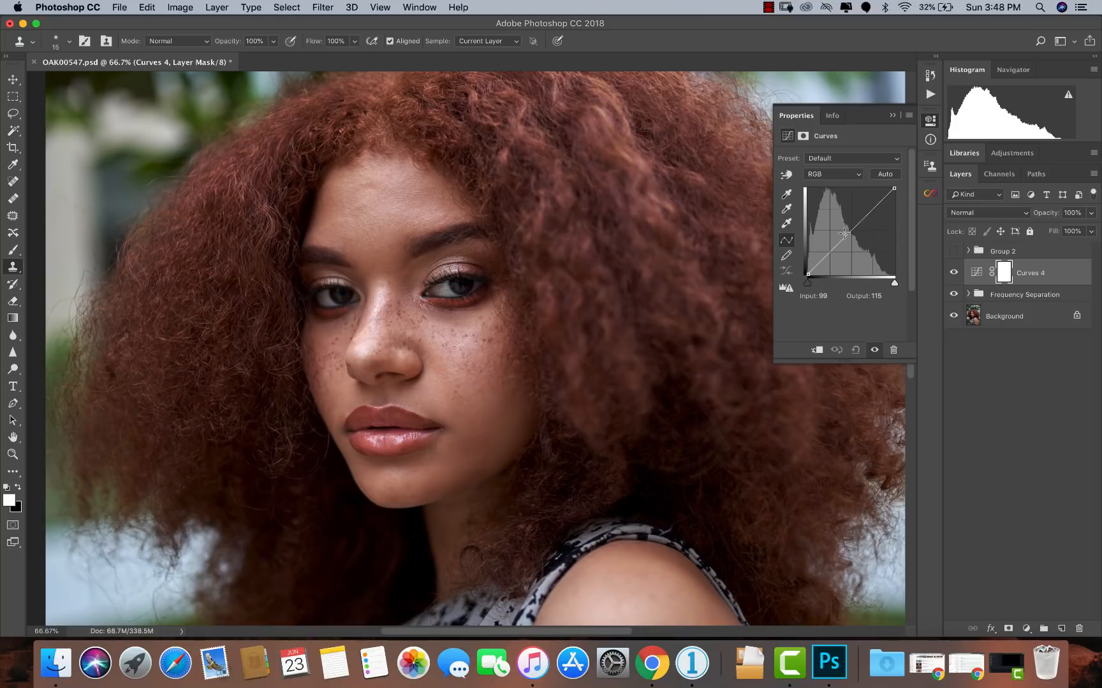
{"action": "left_click_drag", "start_coordinate": [848, 235], "coordinate": [851, 225]}
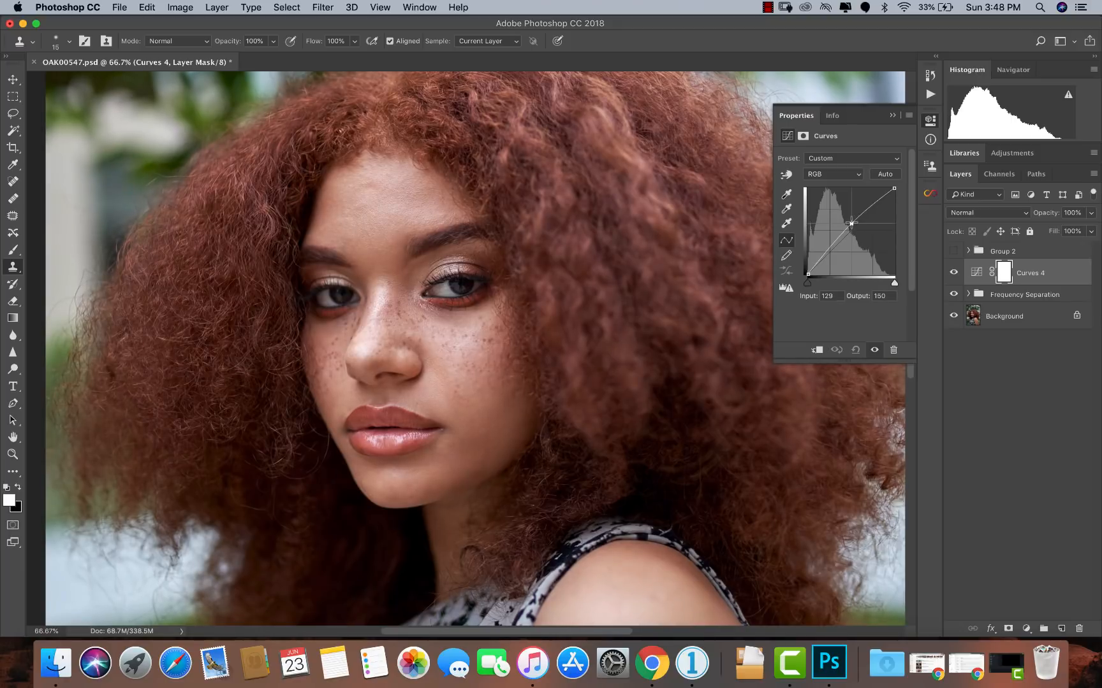
{"action": "left_click_drag", "start_coordinate": [851, 224], "coordinate": [850, 225]}
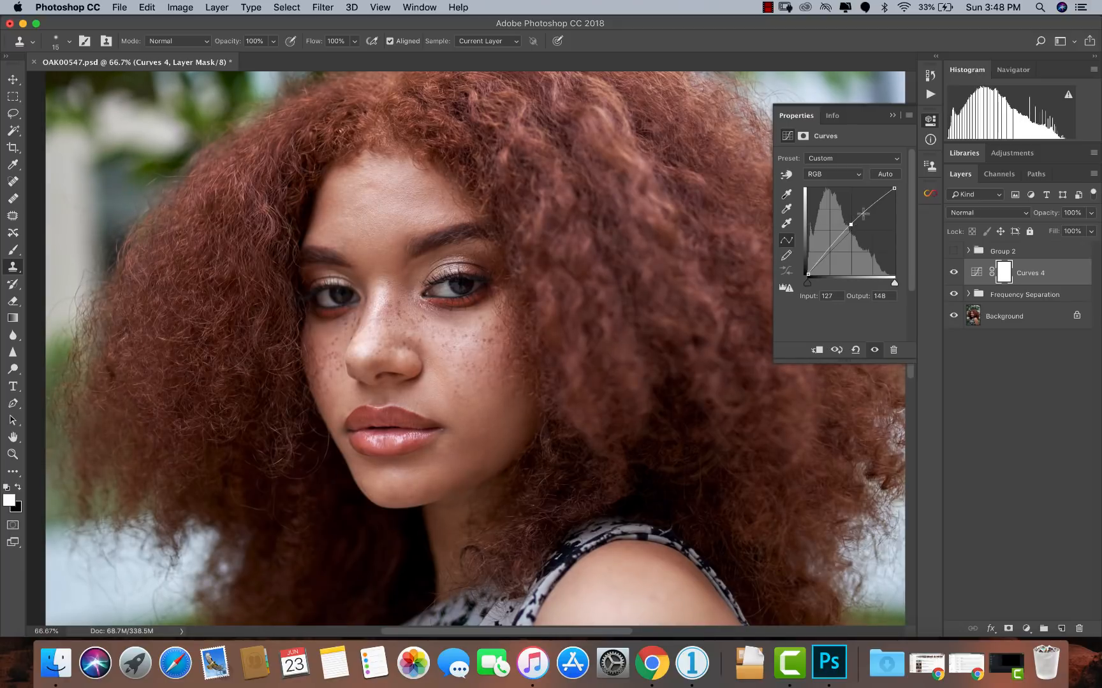
{"action": "left_click", "coordinate": [892, 116]}
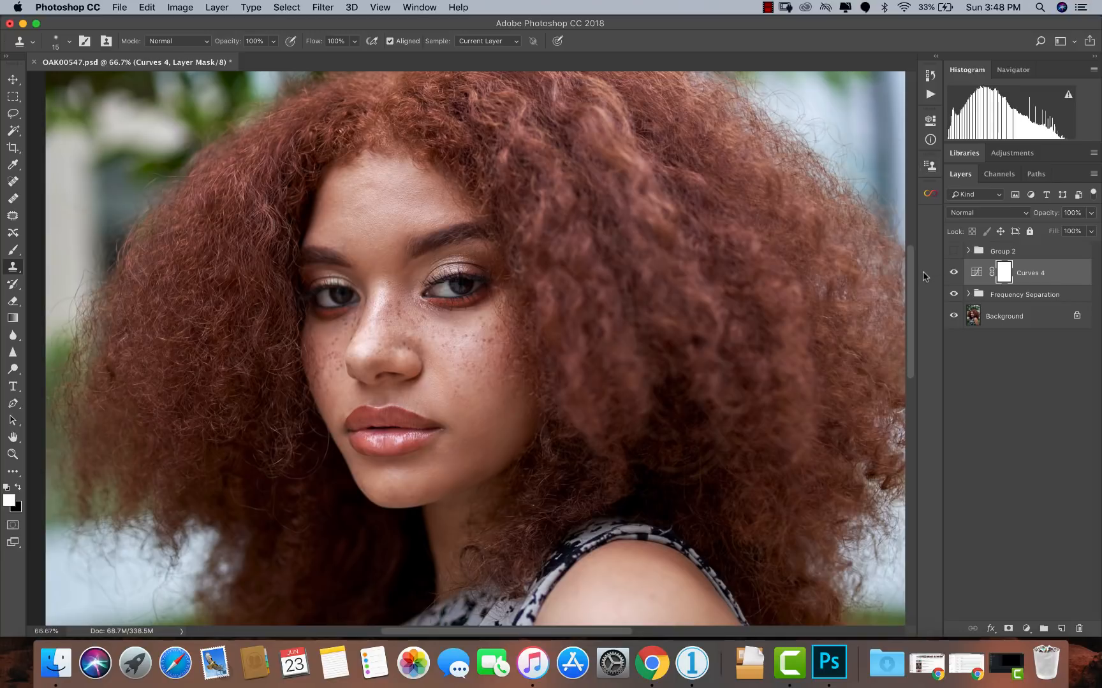
Step: Invert the brightening Curves layer's mask to black and rename the layer as Dodge
{"action": "key", "text": "super+i"}
{"action": "double_click", "coordinate": [1030, 273]}
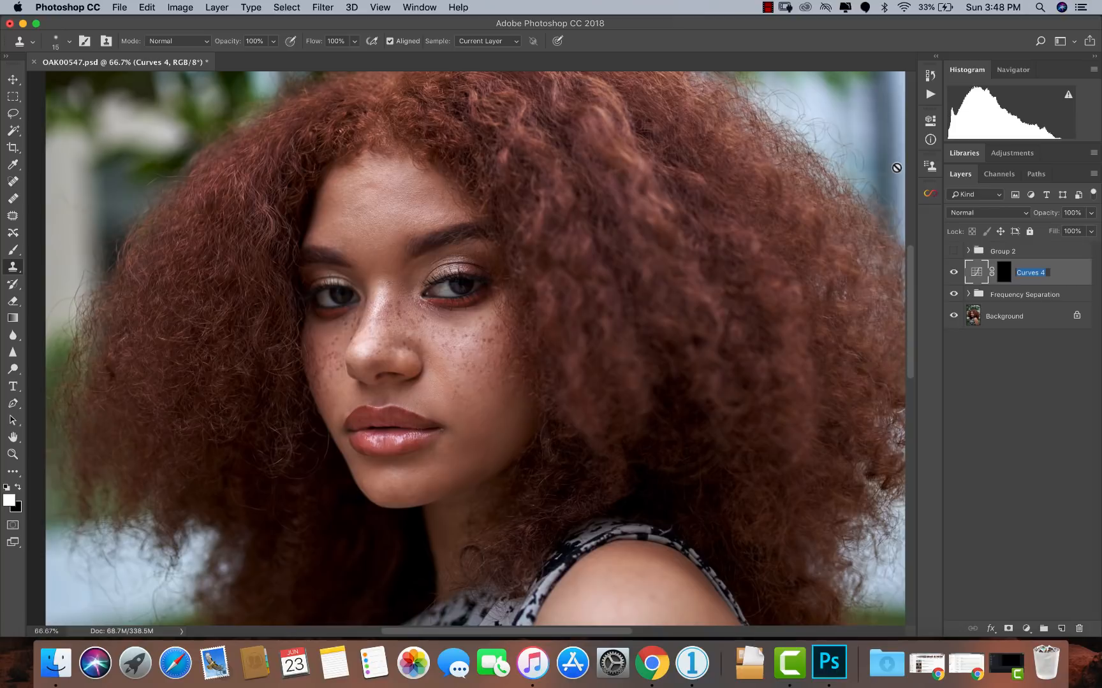
{"action": "type", "text": "Dodge"}
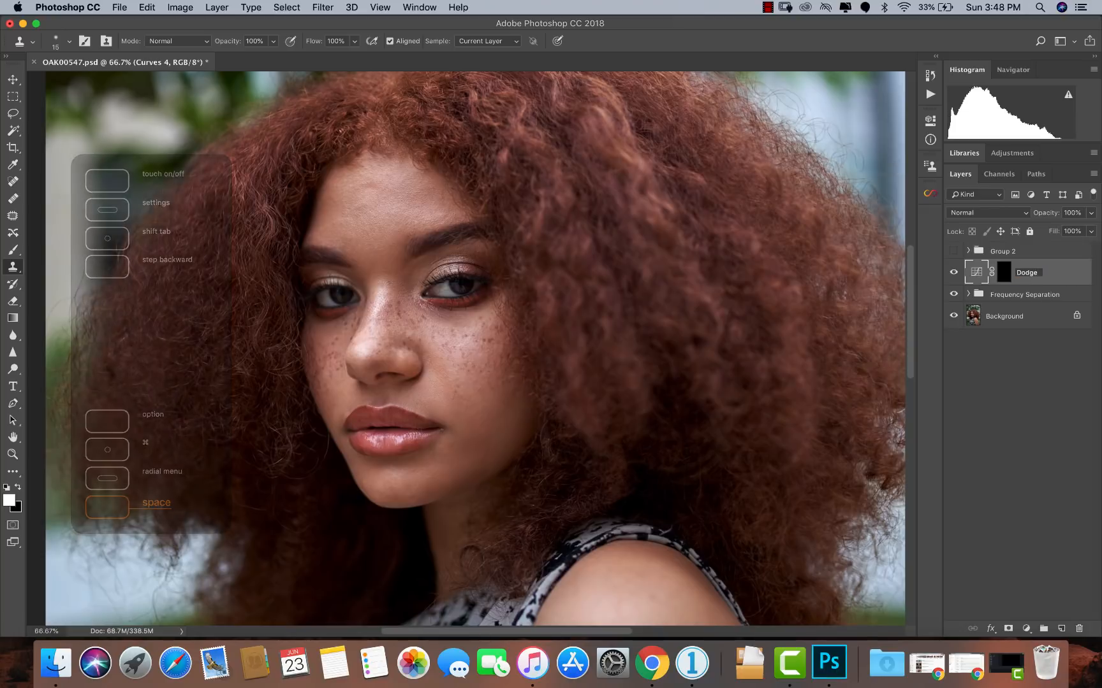
{"action": "left_click", "coordinate": [1051, 282]}
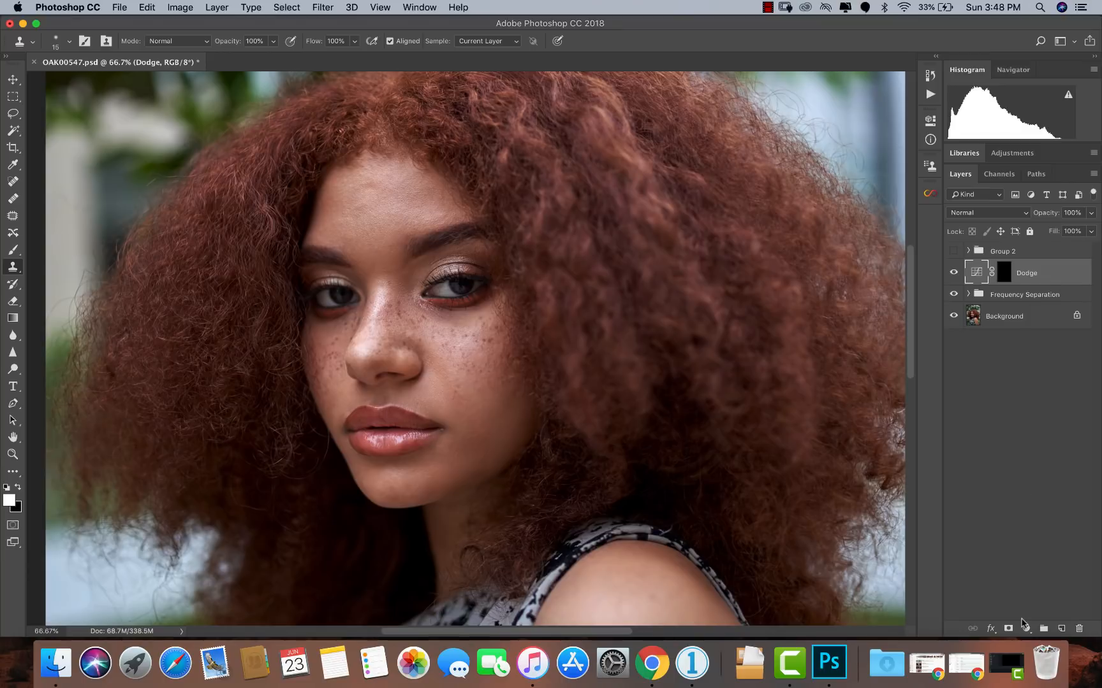
Step: Add a second Curves adjustment layer that darkens the image, lowering the midtones from input 127 to output 103
{"action": "left_click", "coordinate": [1021, 622]}
{"action": "left_click", "coordinate": [1025, 627]}
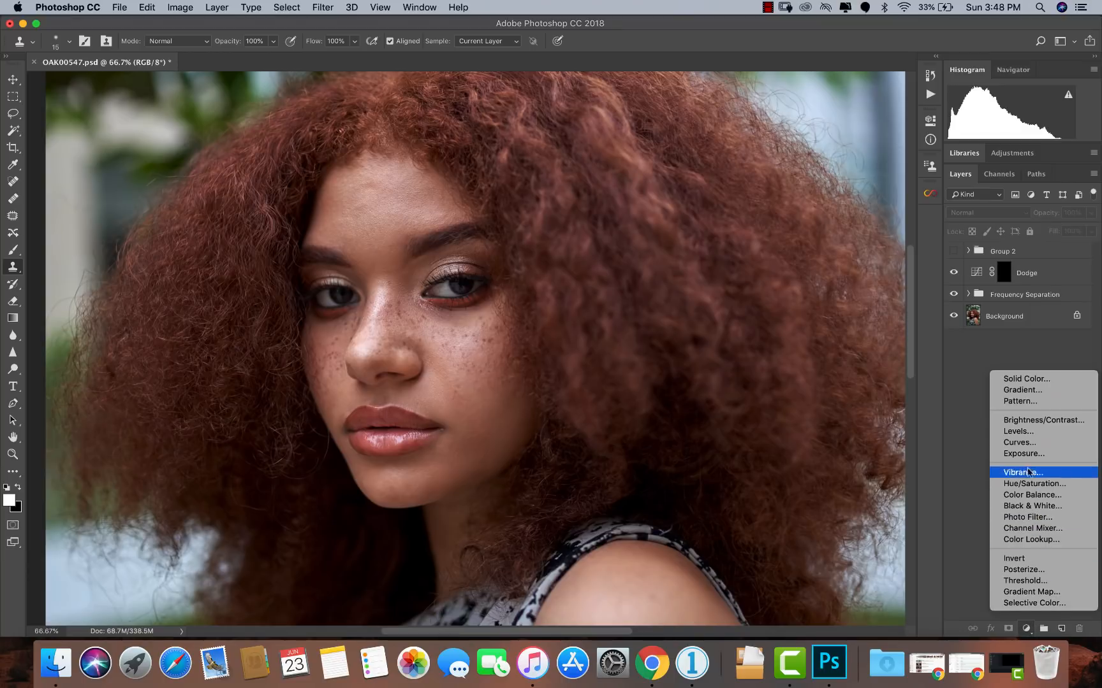
{"action": "left_click", "coordinate": [1025, 442]}
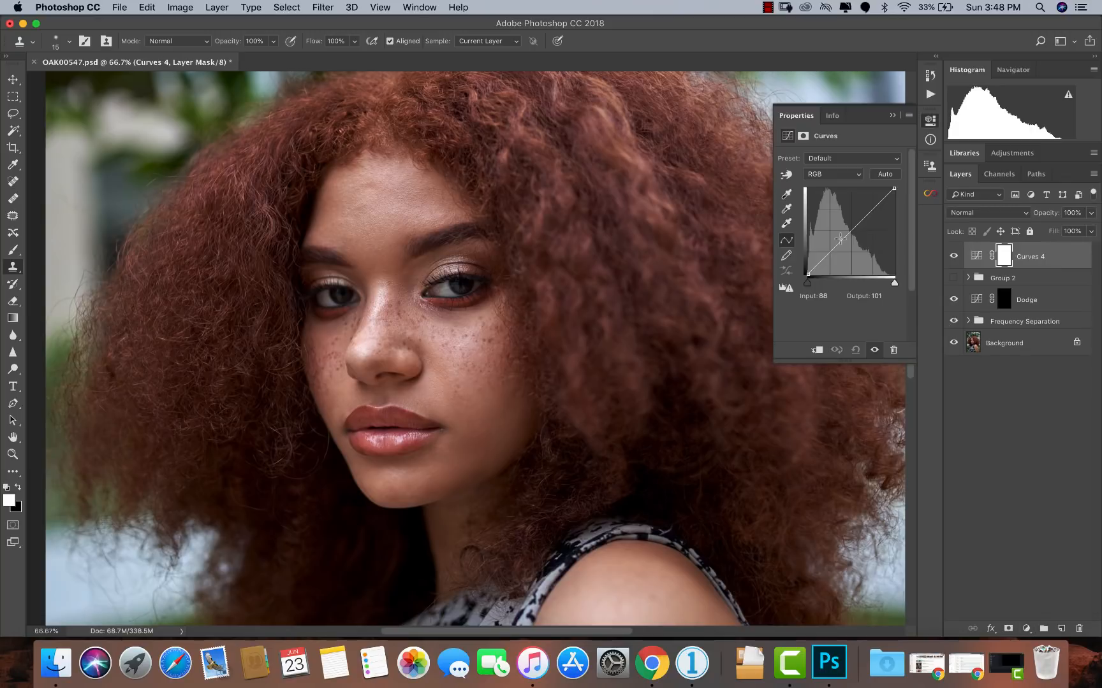
{"action": "left_click_drag", "start_coordinate": [850, 232], "coordinate": [850, 239]}
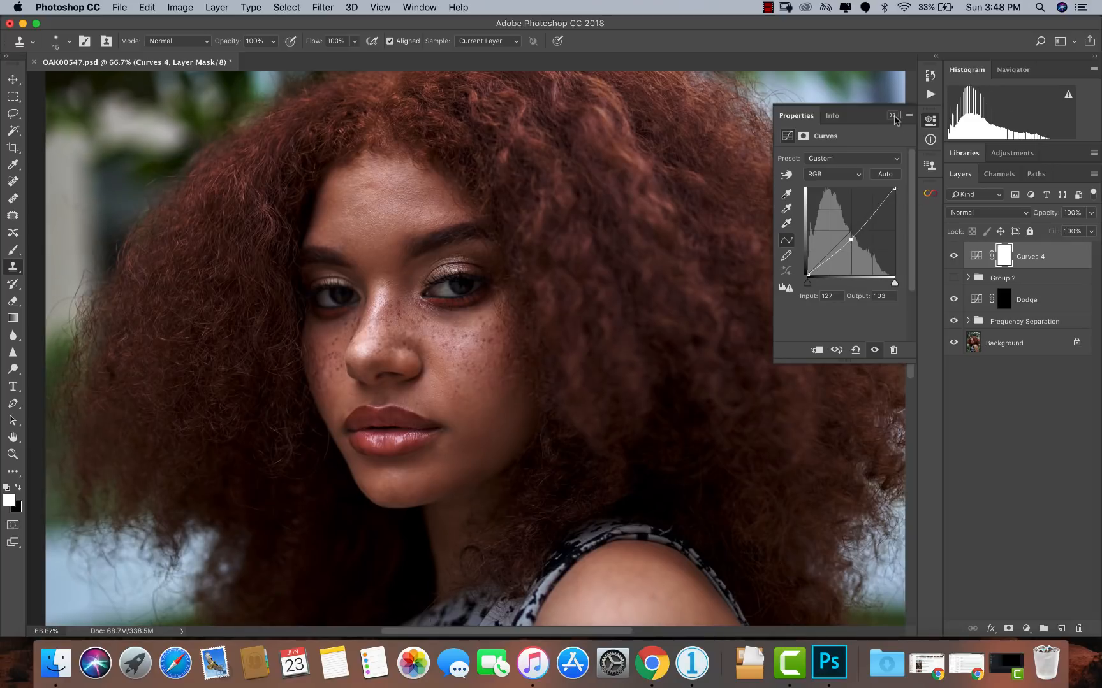
{"action": "left_click", "coordinate": [893, 116]}
Step: Rename the darkening Curves layer as Burn
{"action": "double_click", "coordinate": [1030, 256]}
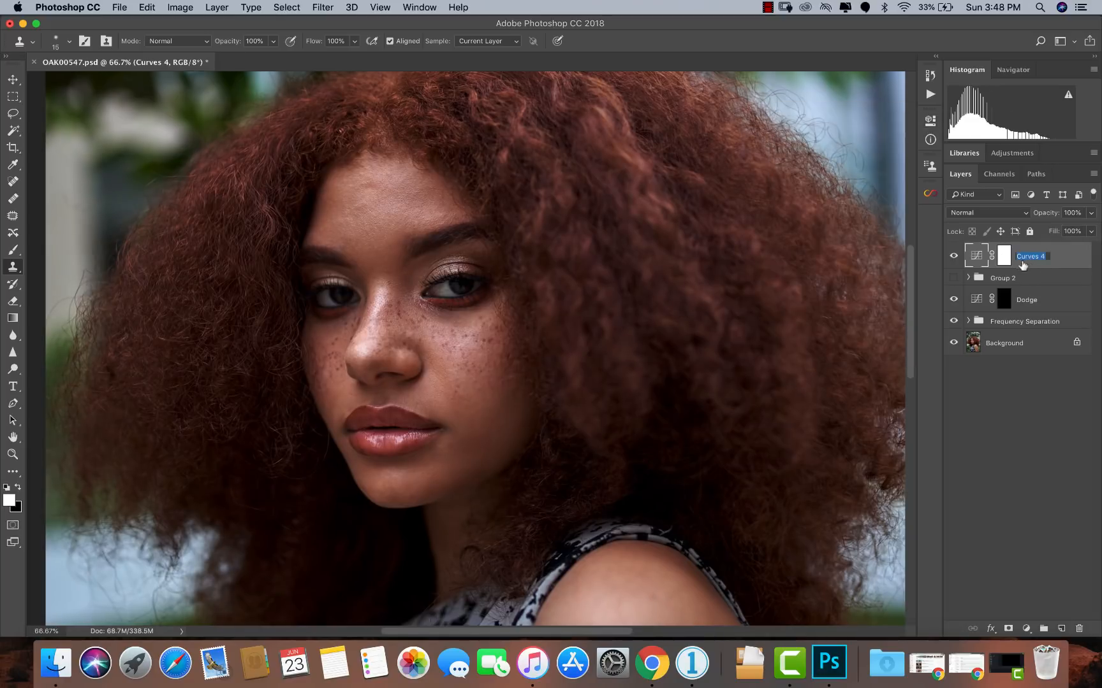
{"action": "type", "text": "Burn"}
{"action": "key", "text": "Return"}
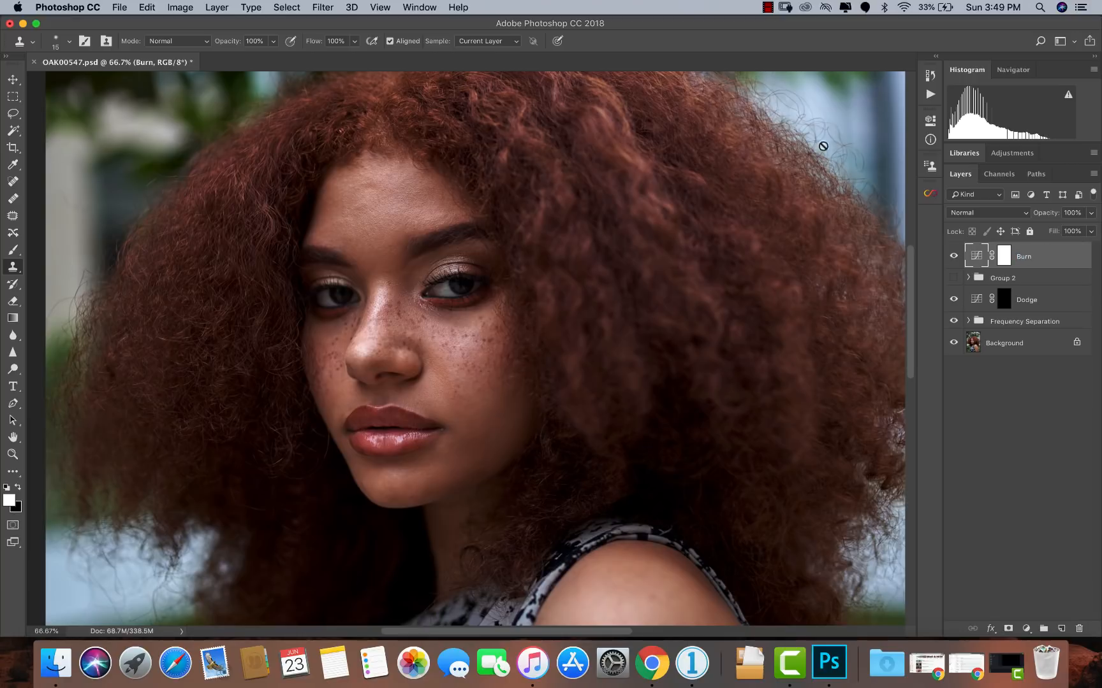
Step: Move the Burn layer directly above the Dodge layer and invert its mask to black
{"action": "left_click_drag", "start_coordinate": [1037, 261], "coordinate": [1026, 296]}
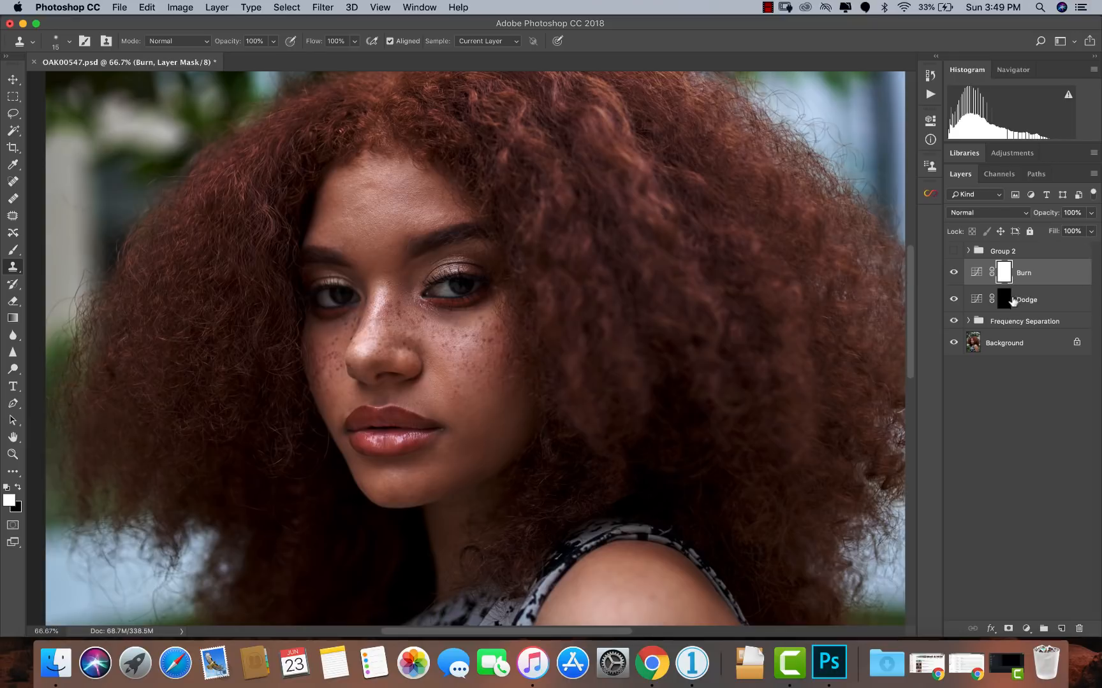
{"action": "key", "text": "super+i"}
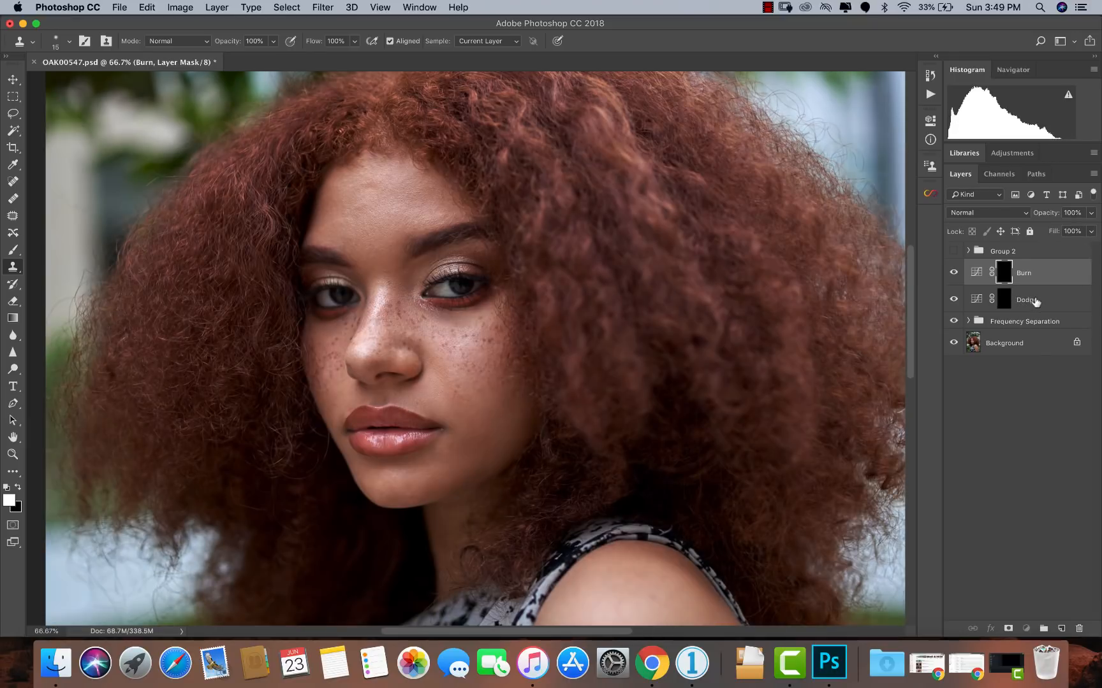
Step: Group the Burn and Dodge layers, name the group DnB, and expand it to show both layers
{"action": "left_click", "coordinate": [1034, 302], "text": "shift"}
{"action": "key", "text": "super+g"}
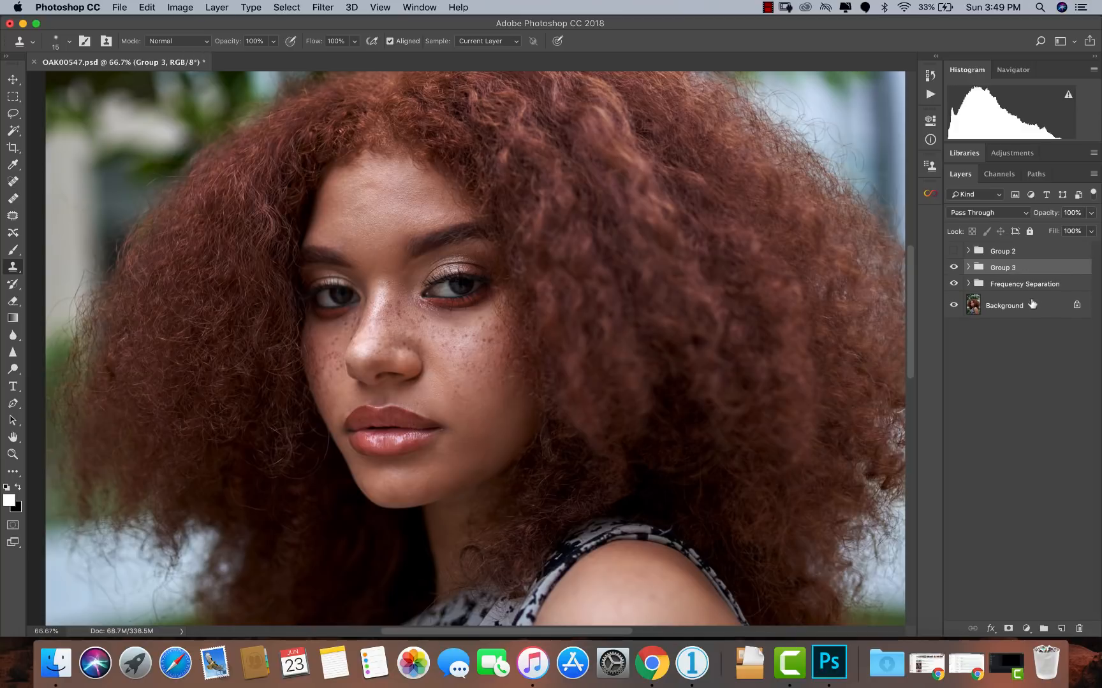
{"action": "double_click", "coordinate": [1003, 273]}
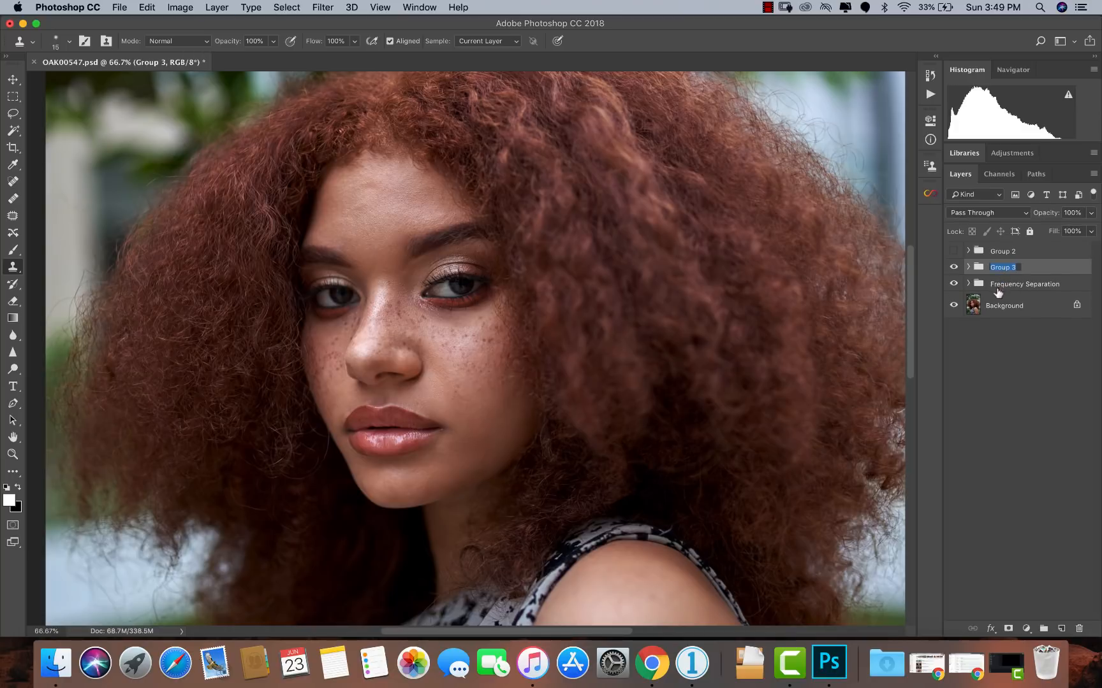
{"action": "type", "text": "DnB"}
{"action": "key", "text": "Return"}
{"action": "left_click", "coordinate": [968, 269]}
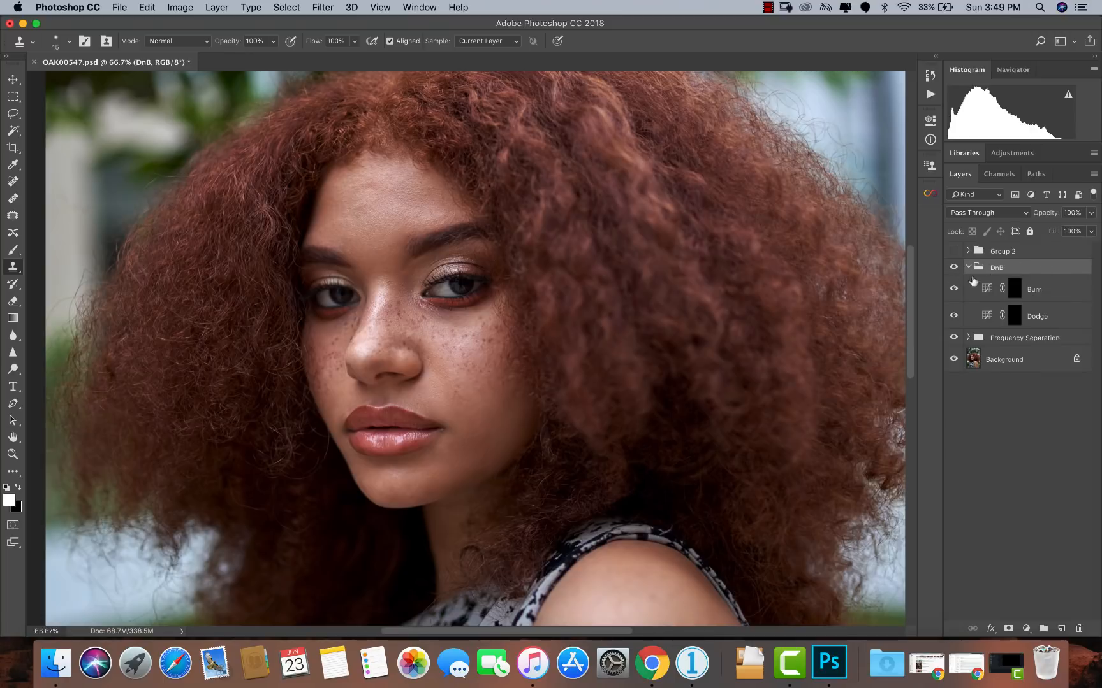
Step: Collapse the DnB group and examine the facial skin up close, from the forehead down to the lips
{"action": "left_click", "coordinate": [967, 269]}
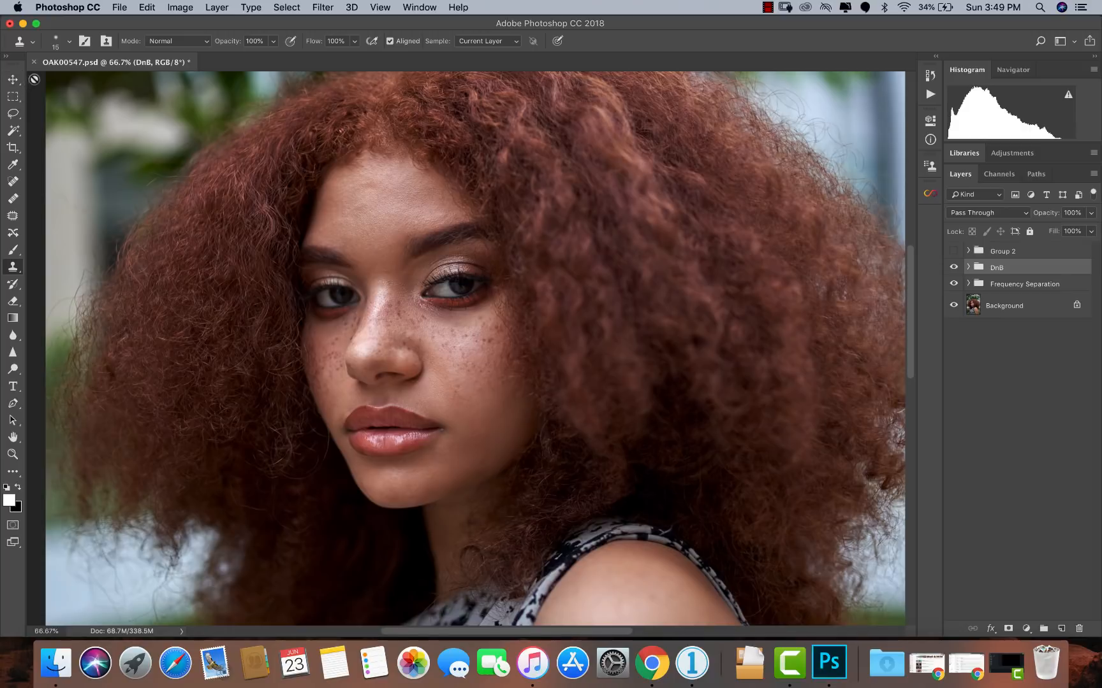
{"action": "key", "text": "z"}
{"action": "left_click", "coordinate": [376, 186]}
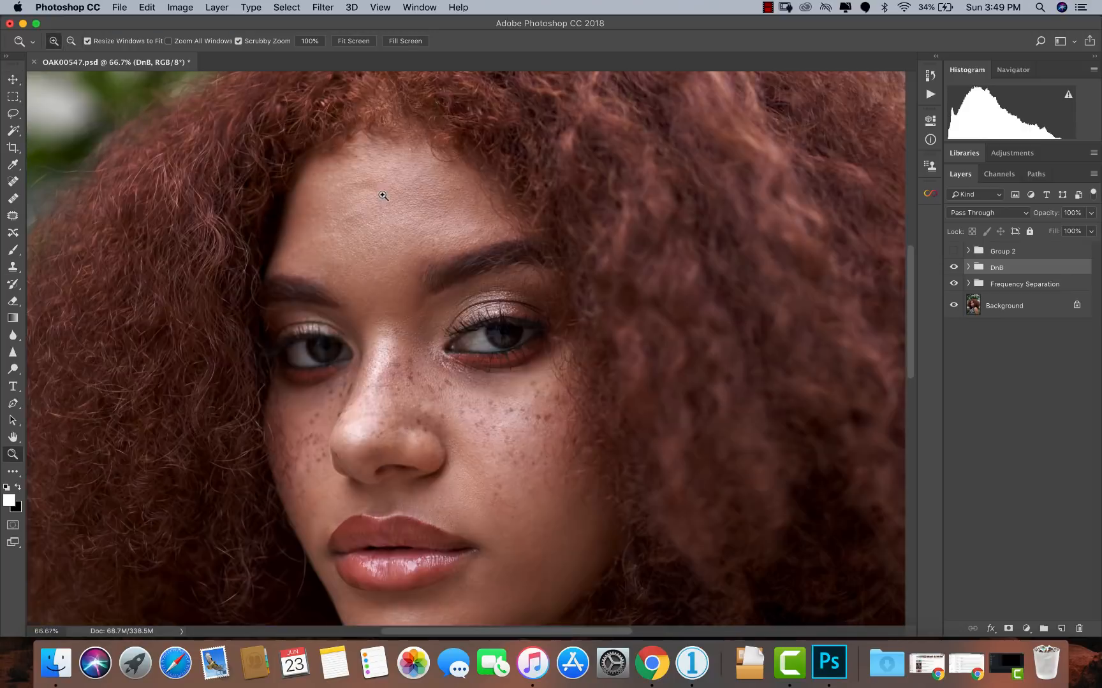
{"action": "left_click", "coordinate": [348, 228]}
{"action": "key", "text": "s"}
{"action": "scroll", "coordinate": [434, 259], "scroll_direction": "down", "scroll_amount": 10}
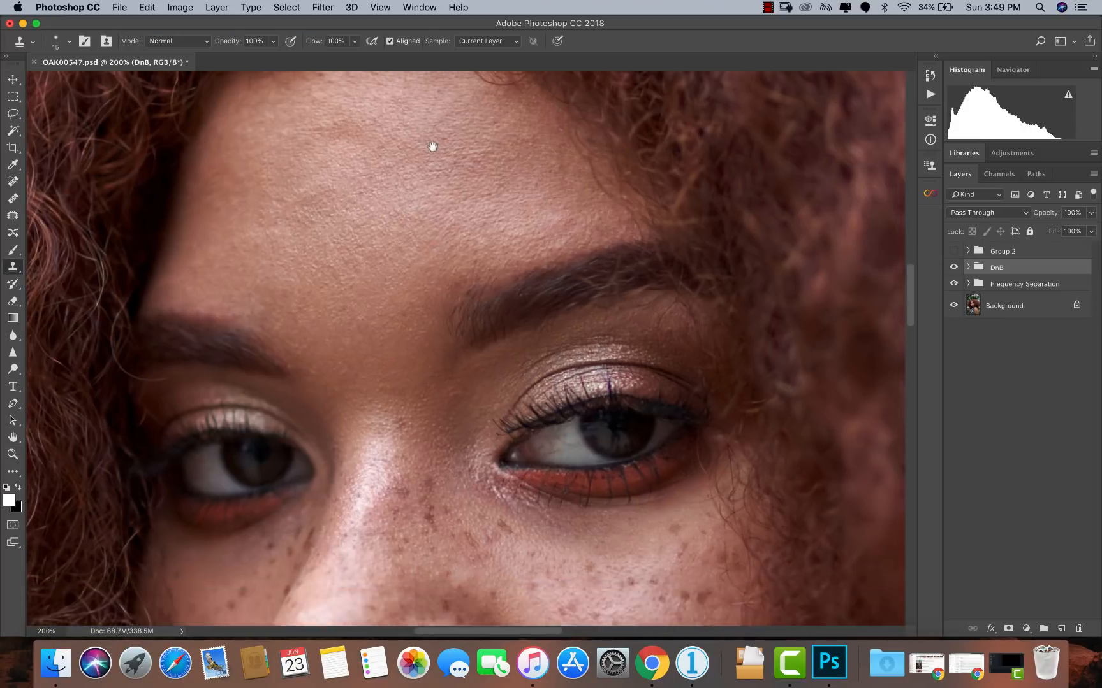
{"action": "key", "text": "h"}
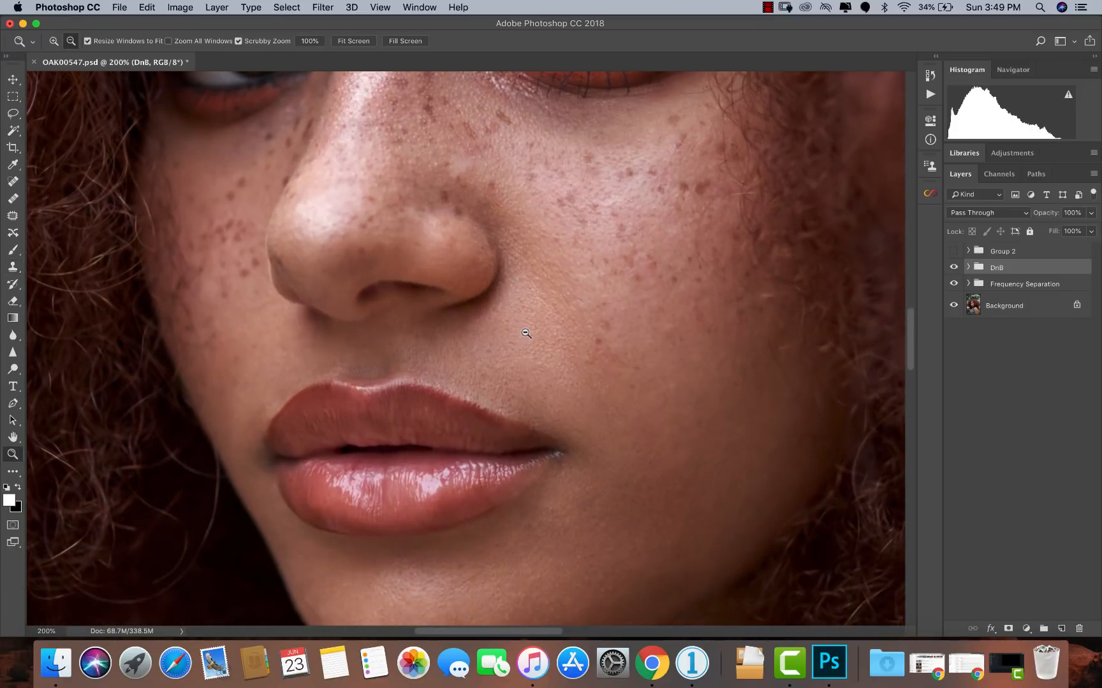
{"action": "left_click_drag", "start_coordinate": [531, 330], "coordinate": [509, 357]}
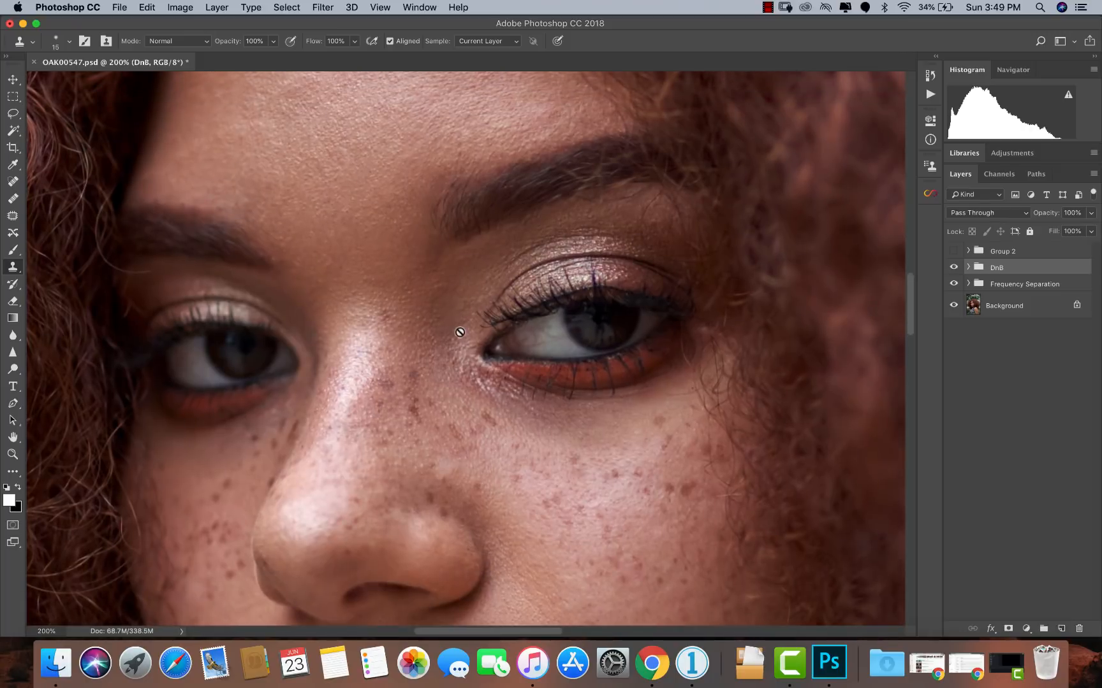
{"action": "key", "text": "z"}
{"action": "left_click", "coordinate": [458, 356], "text": "alt"}
{"action": "left_click", "coordinate": [459, 356], "text": "alt"}
{"action": "left_click", "coordinate": [459, 355]}
{"action": "left_click", "coordinate": [459, 355]}
{"action": "key", "text": "s"}
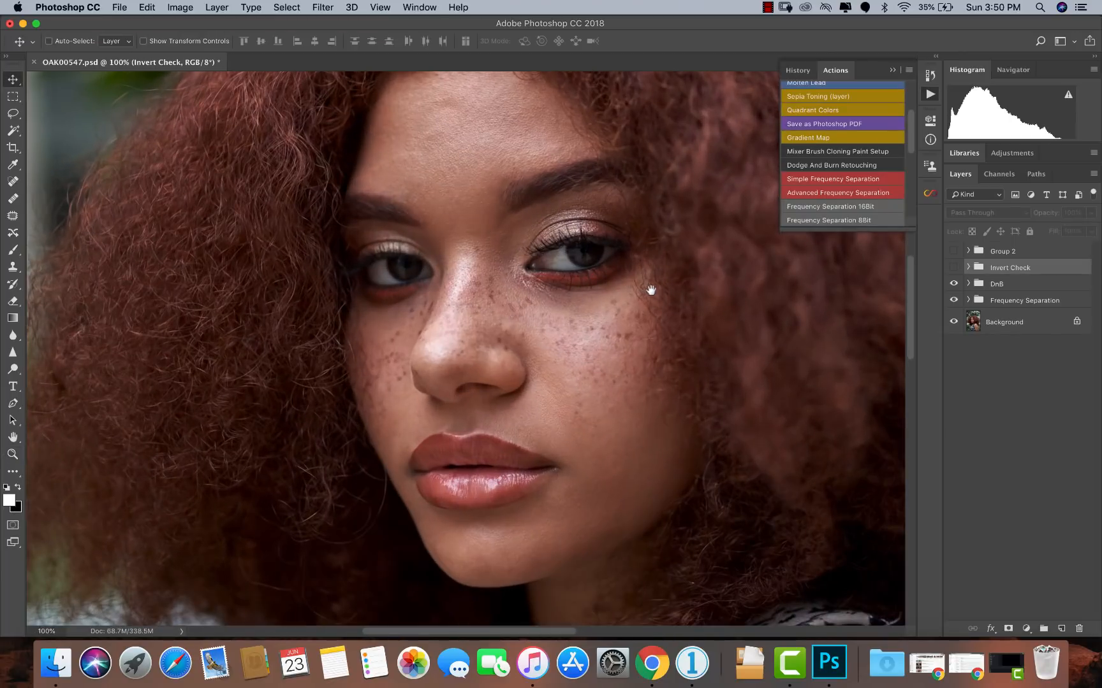
Step: Show and expand the Invert Check group, and hide its Brightness/Contrast layer
{"action": "left_click_drag", "start_coordinate": [652, 290], "coordinate": [562, 367]}
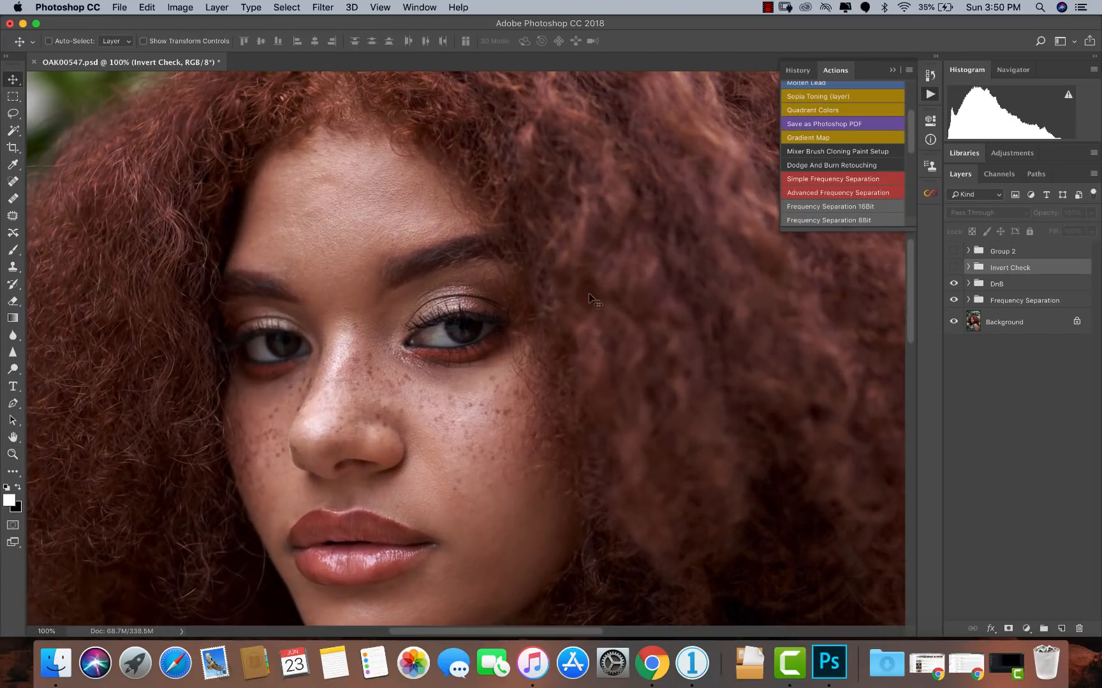
{"action": "left_click", "coordinate": [953, 269]}
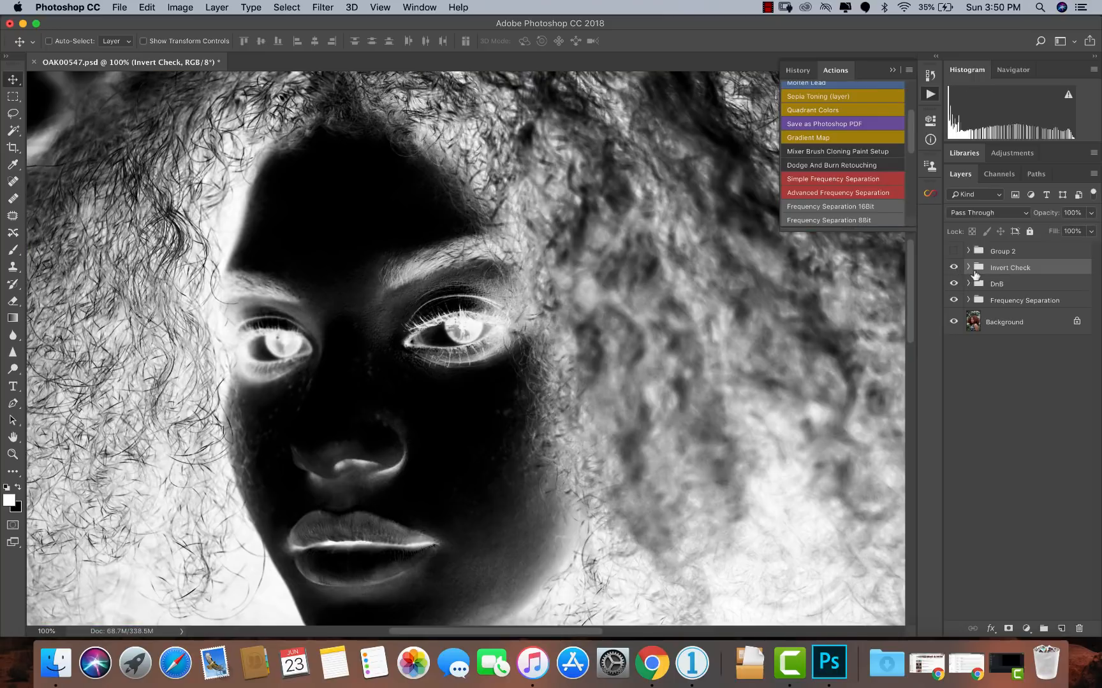
{"action": "left_click", "coordinate": [967, 267]}
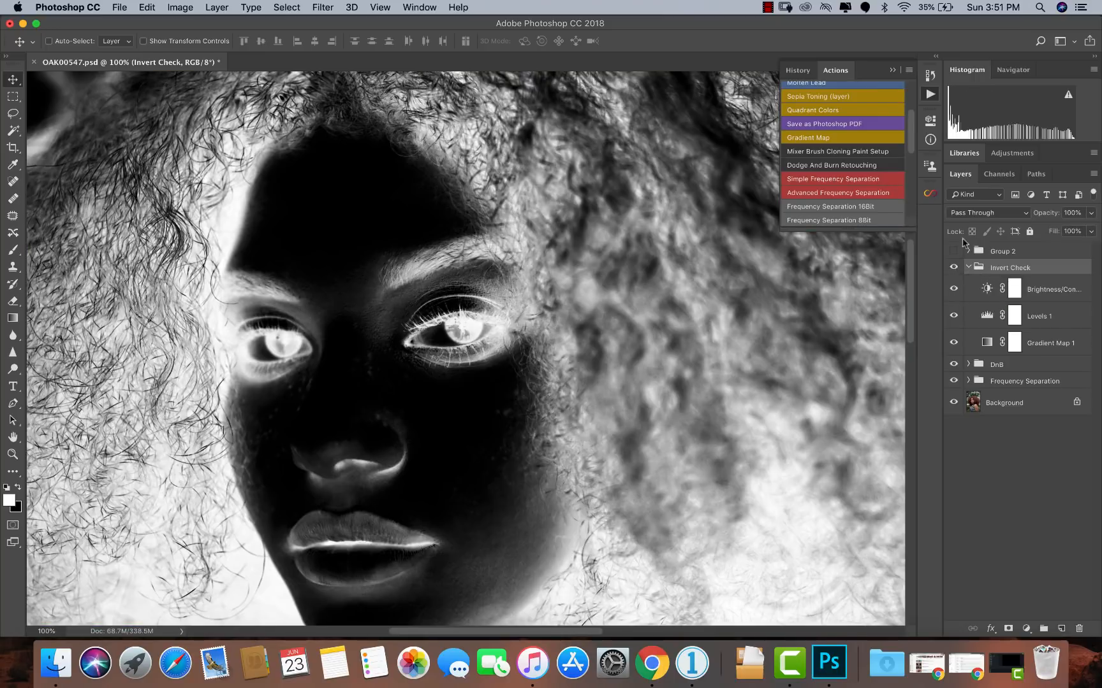
{"action": "left_click", "coordinate": [953, 290]}
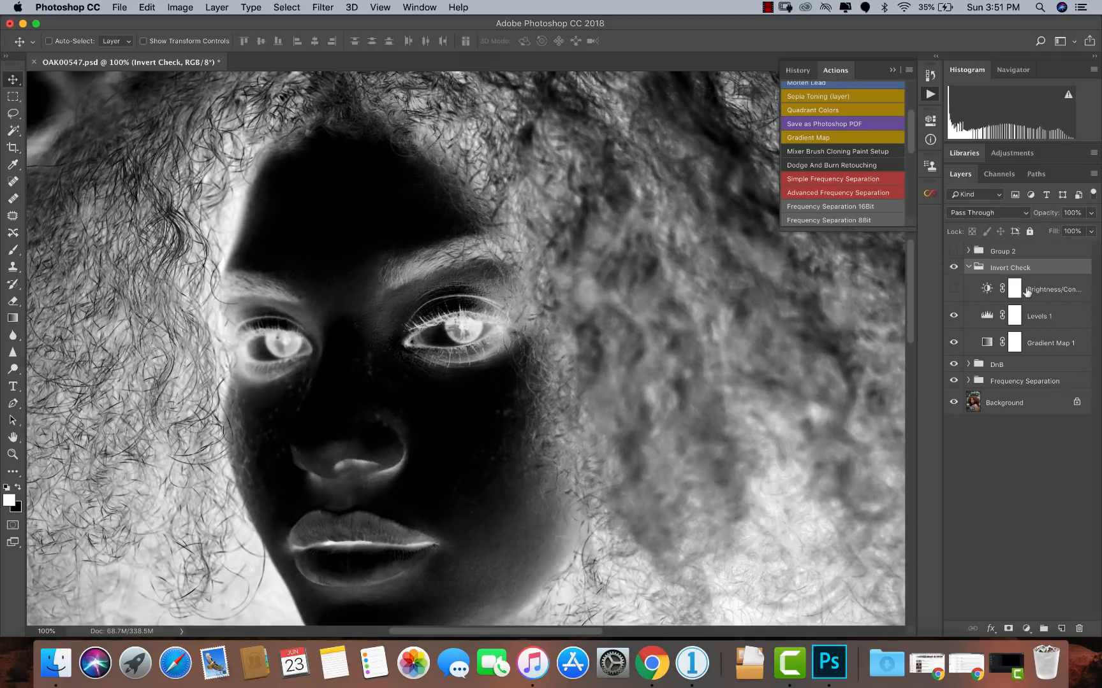
Step: Set the midtone input of the Levels 1 layer in the Invert Check group to 0.66
{"action": "double_click", "coordinate": [985, 316]}
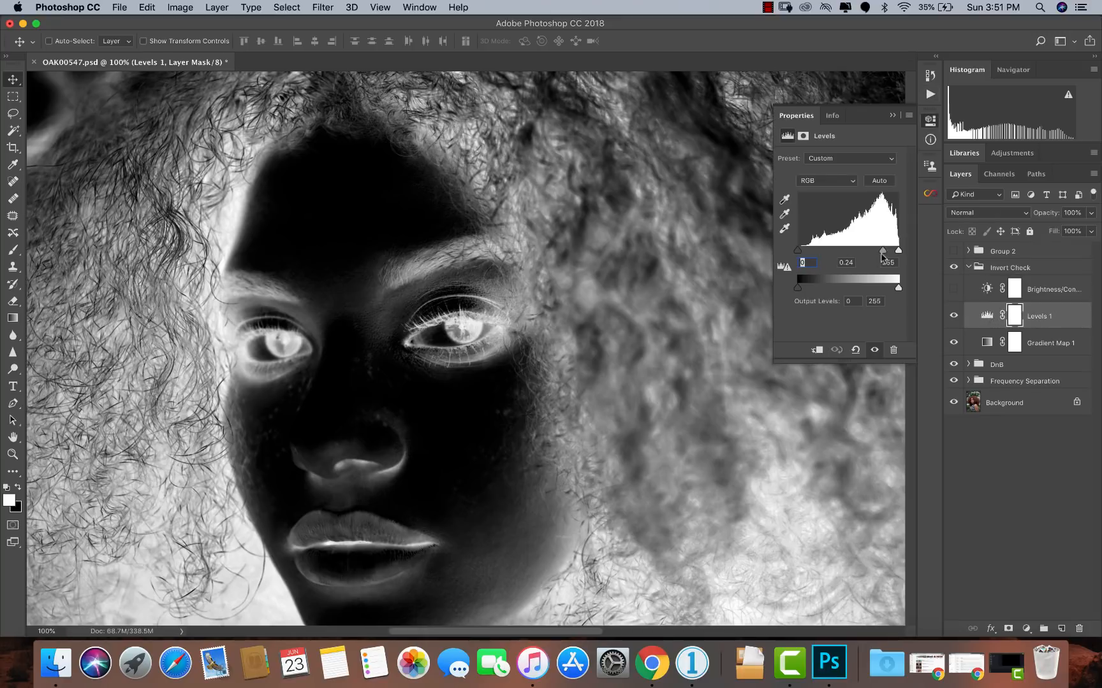
{"action": "left_click_drag", "start_coordinate": [880, 252], "coordinate": [862, 252]}
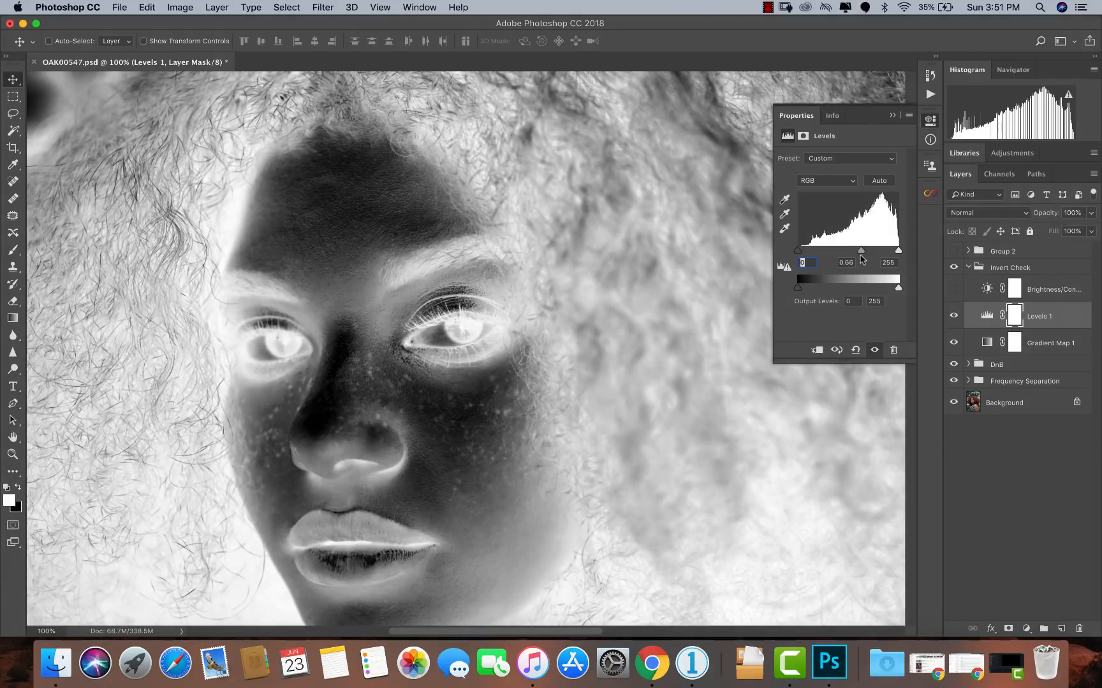
{"action": "left_click", "coordinate": [892, 115]}
{"action": "left_click_drag", "start_coordinate": [500, 292], "coordinate": [549, 178]}
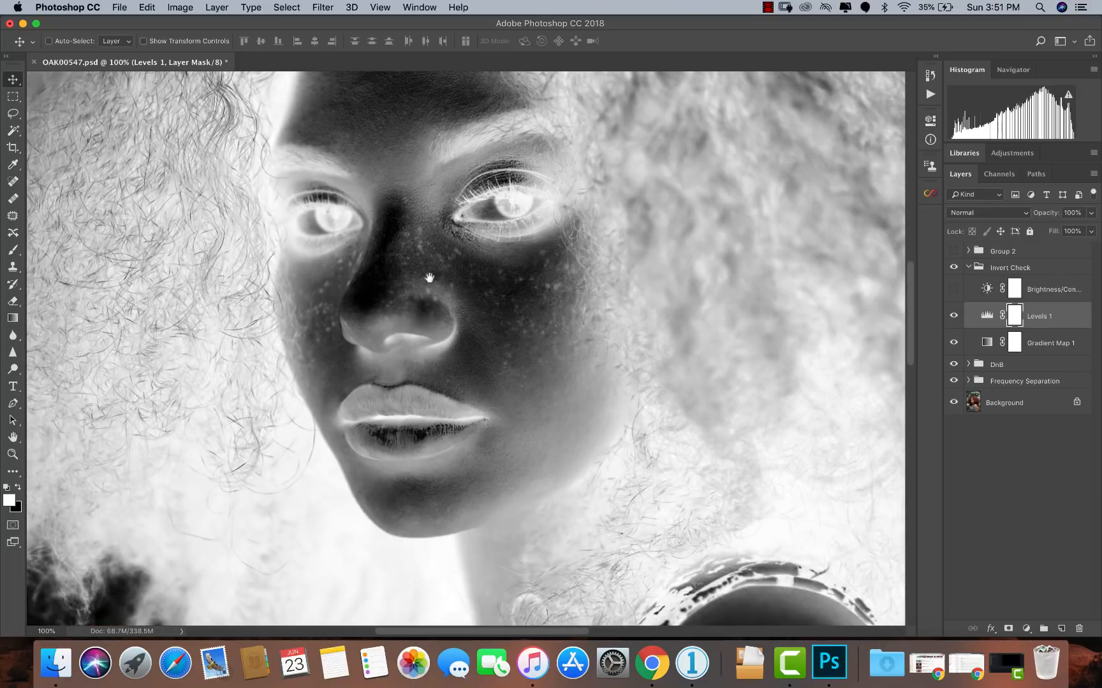
{"action": "left_click_drag", "start_coordinate": [490, 205], "coordinate": [481, 244]}
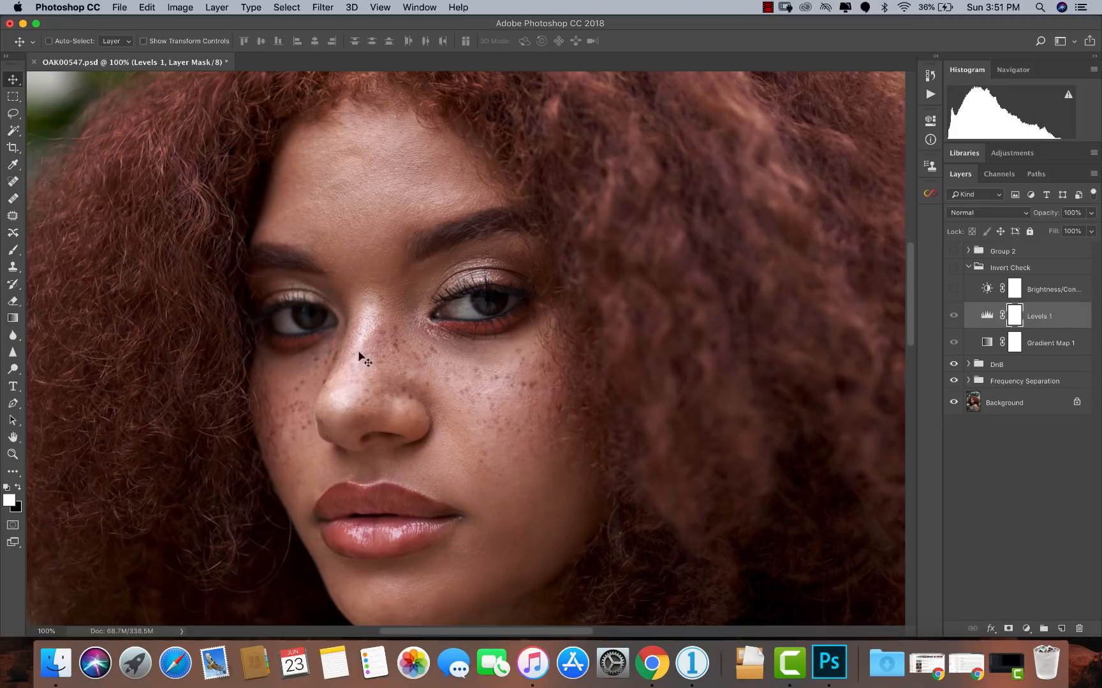
Step: Toggle the Invert Check group on and off, leave it hidden, and expand the DnB group
{"action": "left_click", "coordinate": [954, 269]}
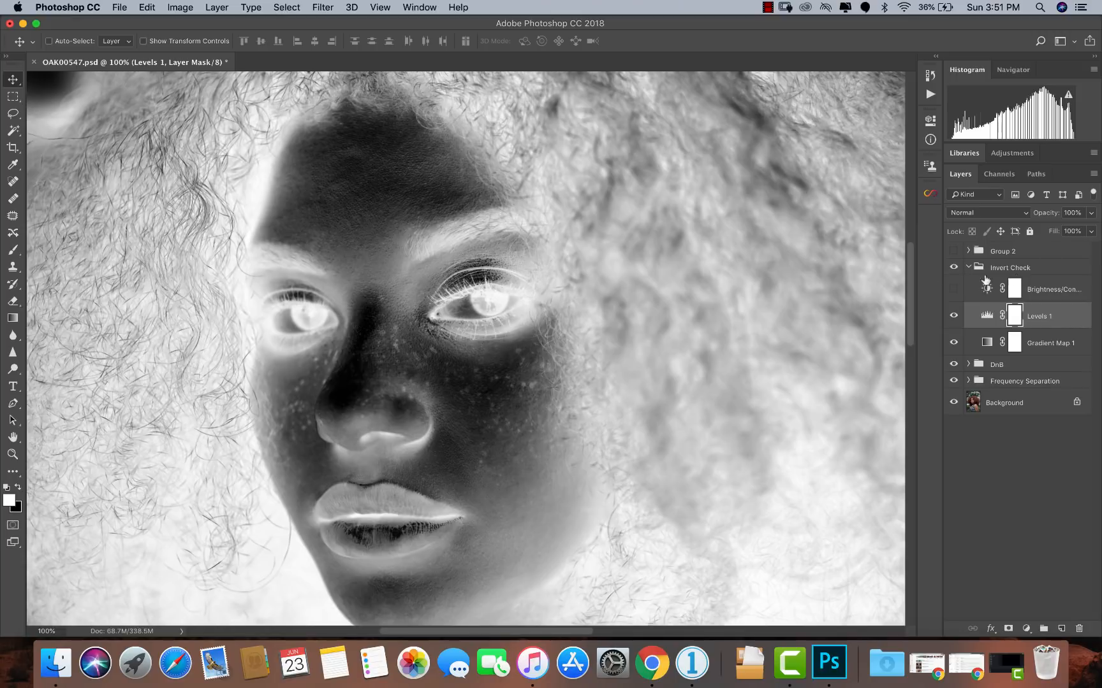
{"action": "left_click", "coordinate": [955, 268]}
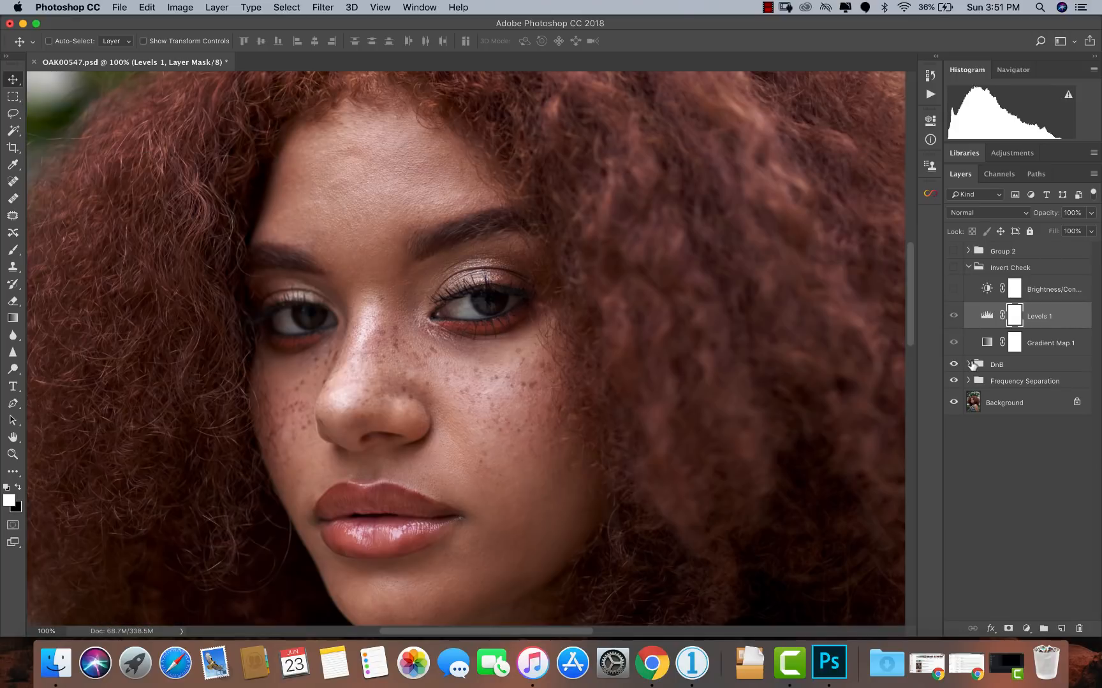
{"action": "left_click", "coordinate": [968, 364]}
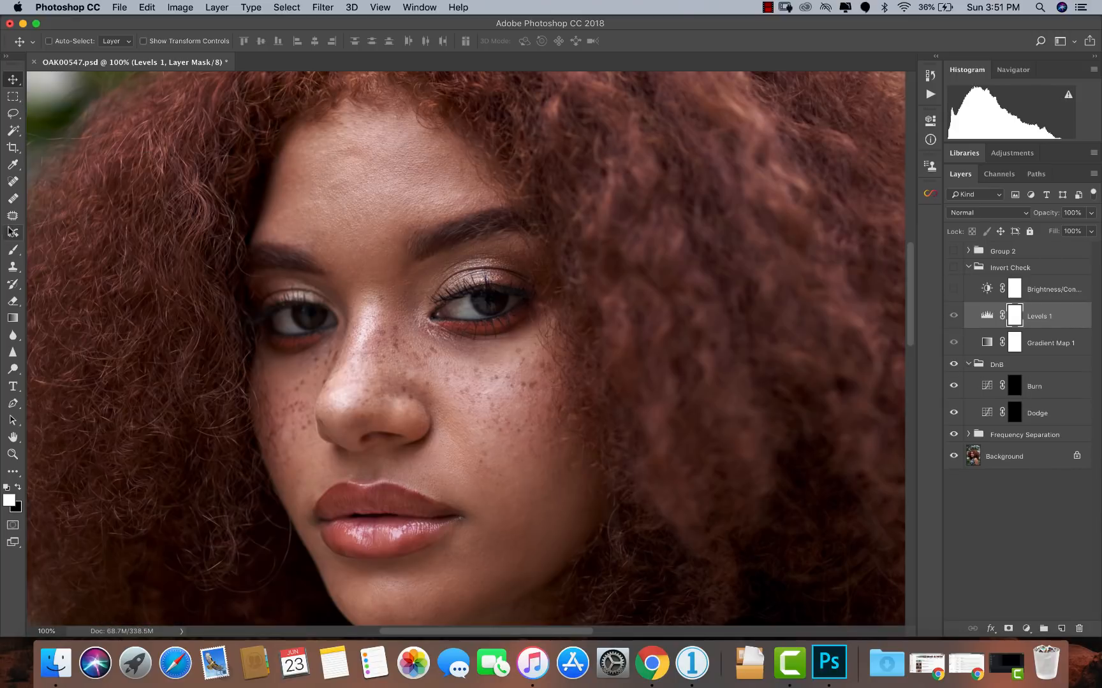
Step: Activate the Brush tool and target the Dodge layer's mask for painting
{"action": "left_click", "coordinate": [13, 250]}
{"action": "left_click_drag", "start_coordinate": [13, 250], "coordinate": [42, 252]}
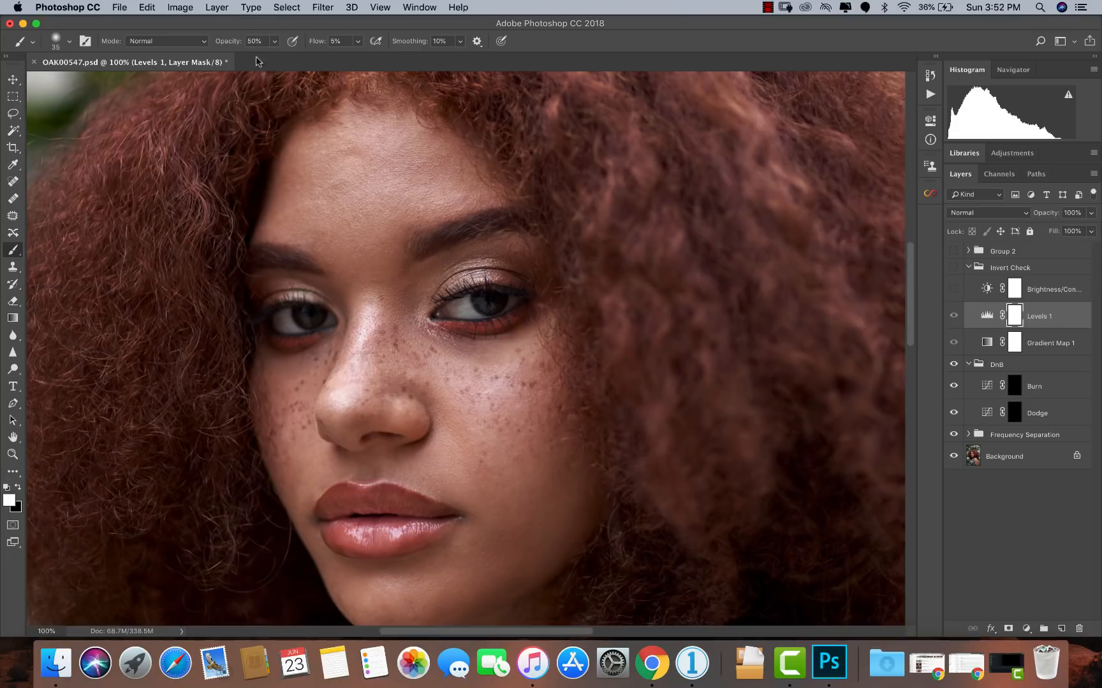
{"action": "left_click", "coordinate": [70, 42]}
{"action": "left_click", "coordinate": [70, 44]}
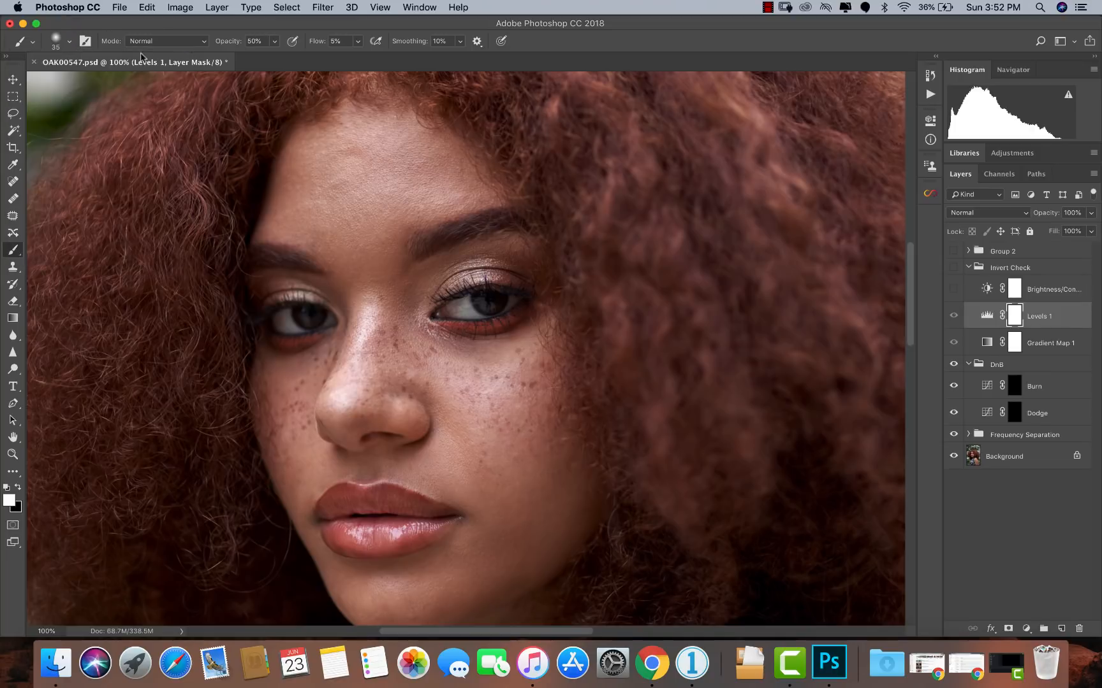
{"action": "left_click", "coordinate": [1012, 416]}
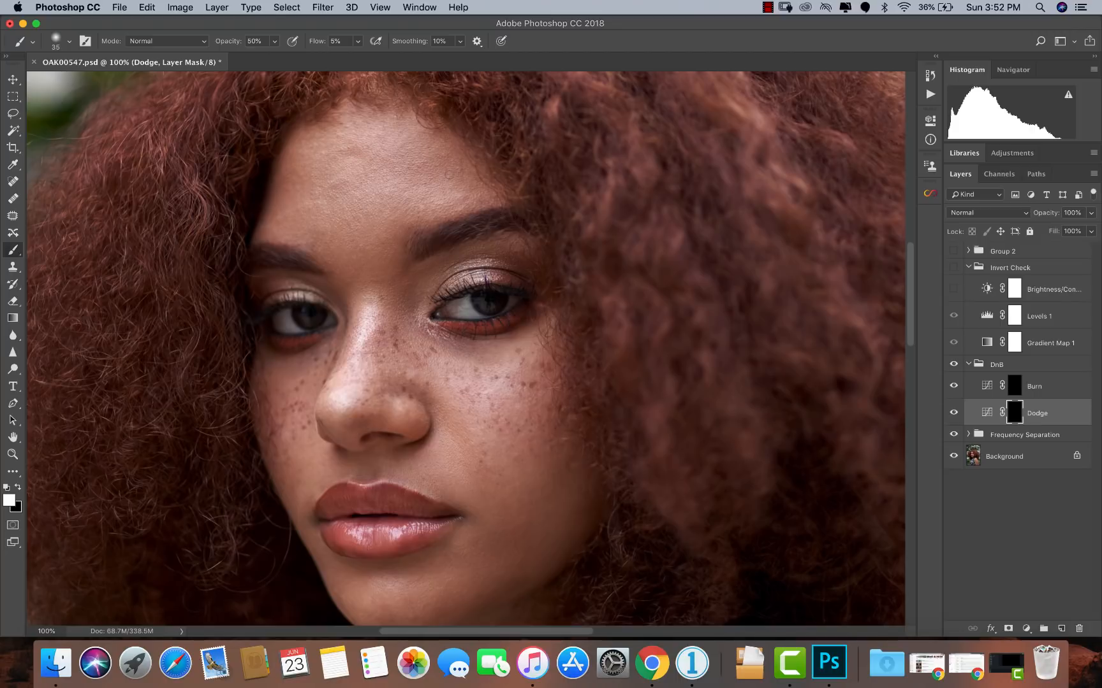
Step: Reduce the brush size to 15 and lighten the dark patches on the forehead through the Dodge mask
{"action": "left_click", "coordinate": [352, 132], "text": "super"}
{"action": "left_click", "coordinate": [352, 132], "text": "super"}
{"action": "left_click", "coordinate": [350, 194], "text": "super"}
{"action": "left_click", "coordinate": [373, 242], "text": "alt"}
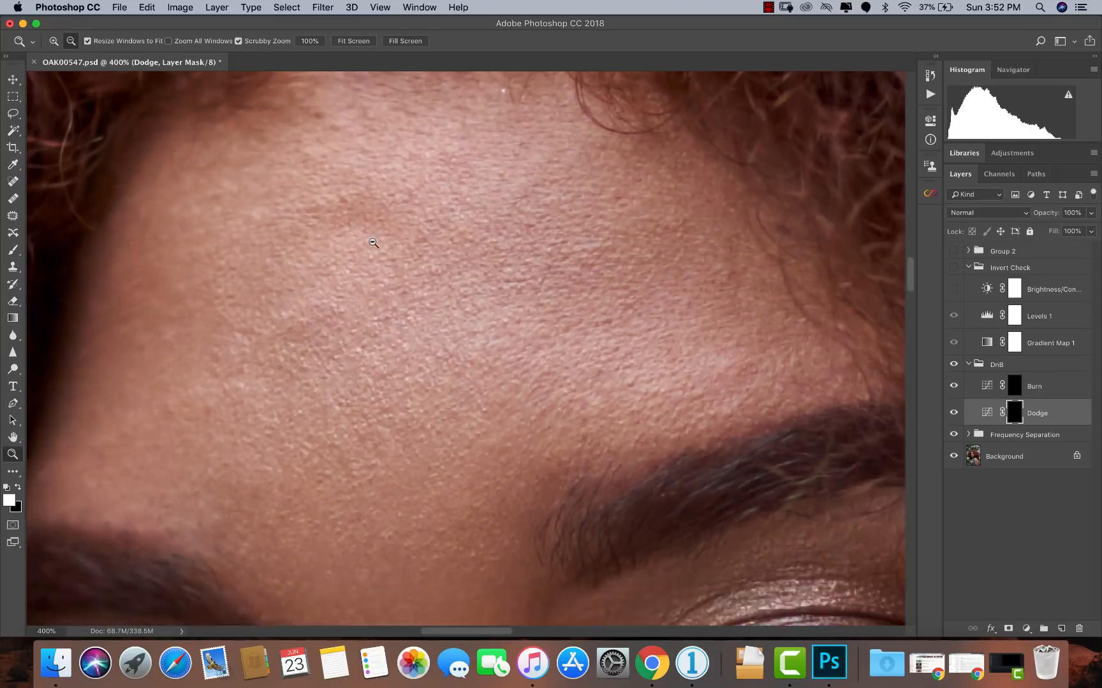
{"action": "left_click", "coordinate": [373, 243], "text": "alt"}
{"action": "key", "text": "b"}
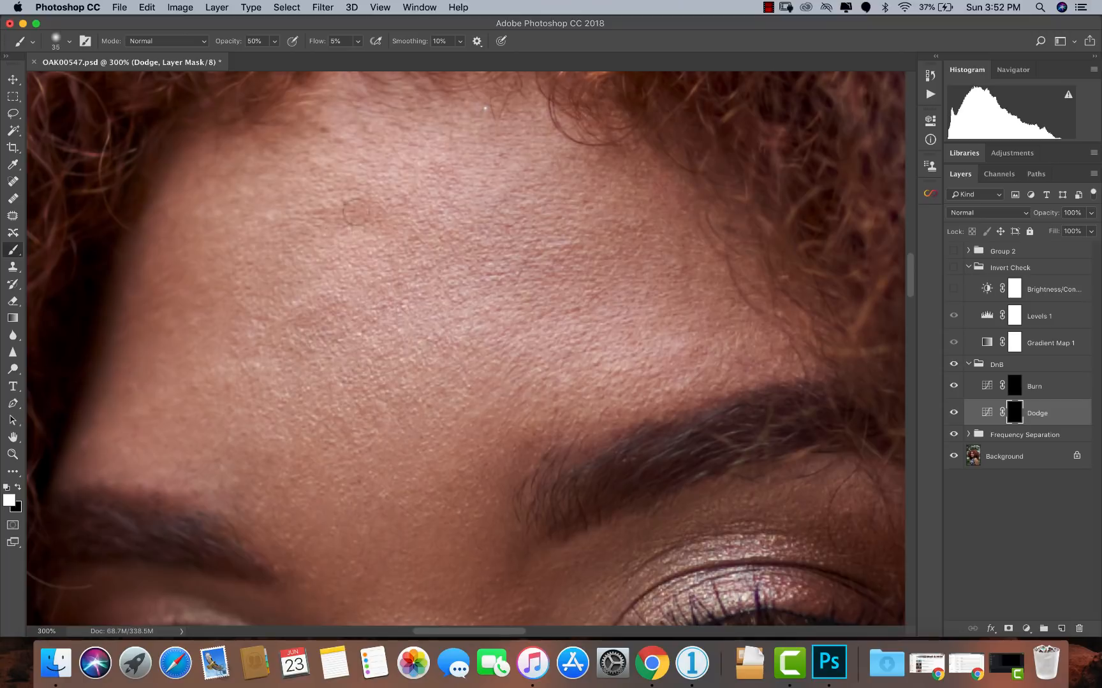
{"action": "key", "text": "bracketleft"}
{"action": "key", "text": "bracketleft"}
{"action": "key", "text": "bracketleft"}
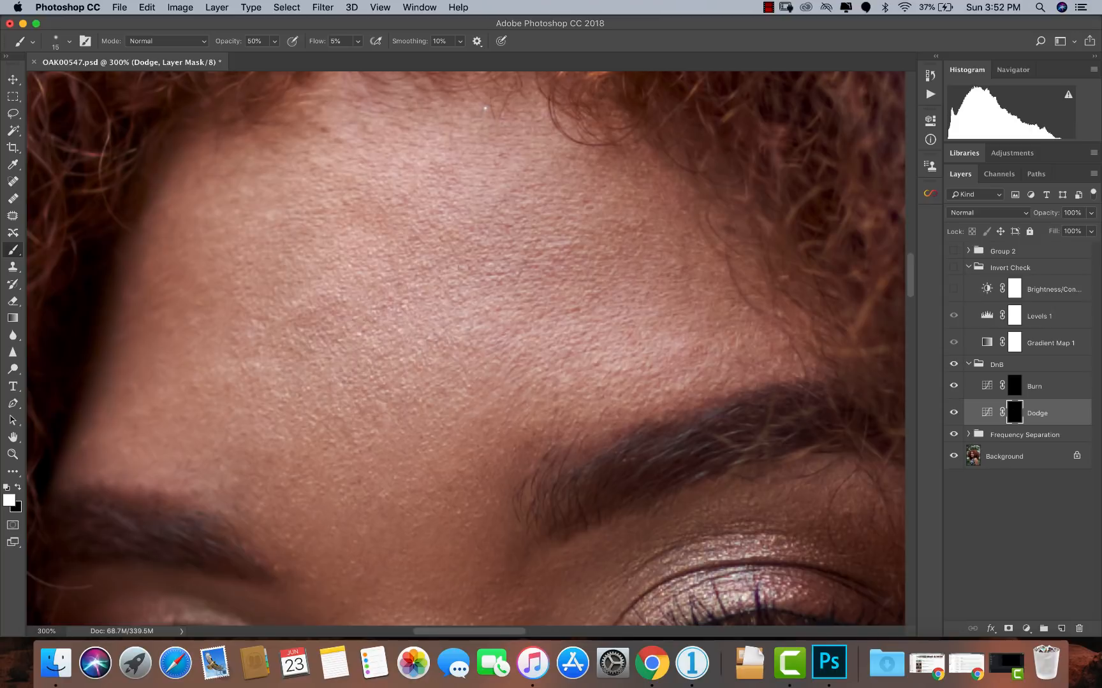
Step: Compare the forehead with the Dodge layer hidden and shown, both close up and at full-face view
{"action": "left_click", "coordinate": [953, 413]}
{"action": "left_click", "coordinate": [953, 413]}
{"action": "left_click", "coordinate": [953, 414]}
{"action": "left_click", "coordinate": [953, 413]}
{"action": "left_click", "coordinate": [452, 327], "text": "alt"}
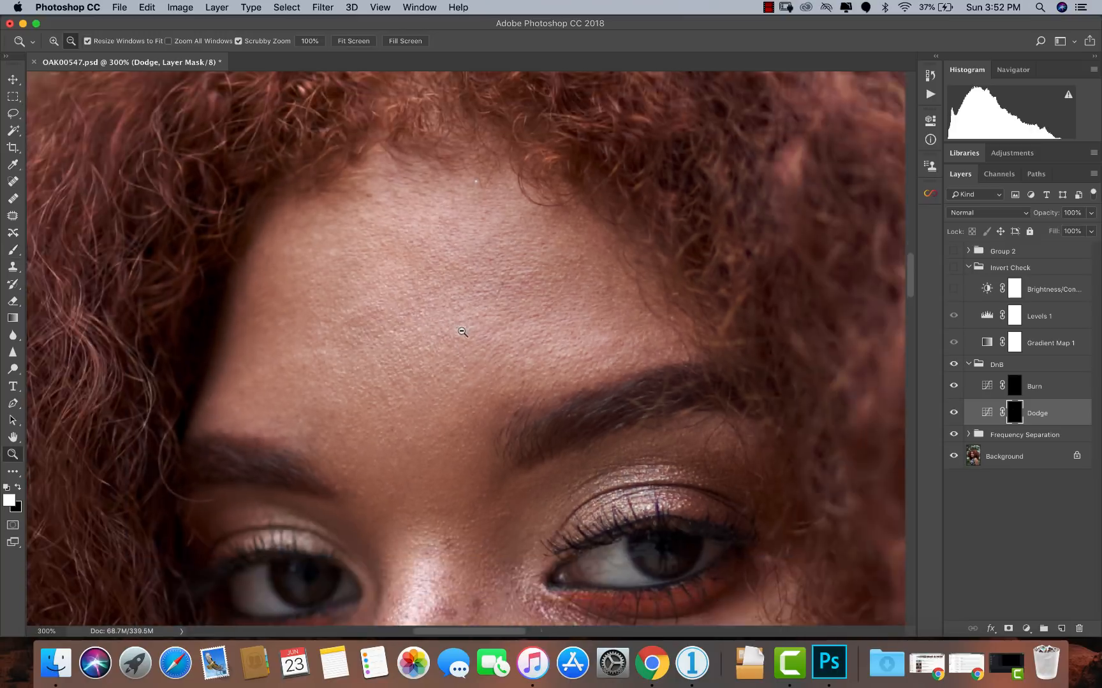
{"action": "left_click", "coordinate": [463, 330], "text": "alt"}
{"action": "left_click", "coordinate": [464, 330], "text": "alt"}
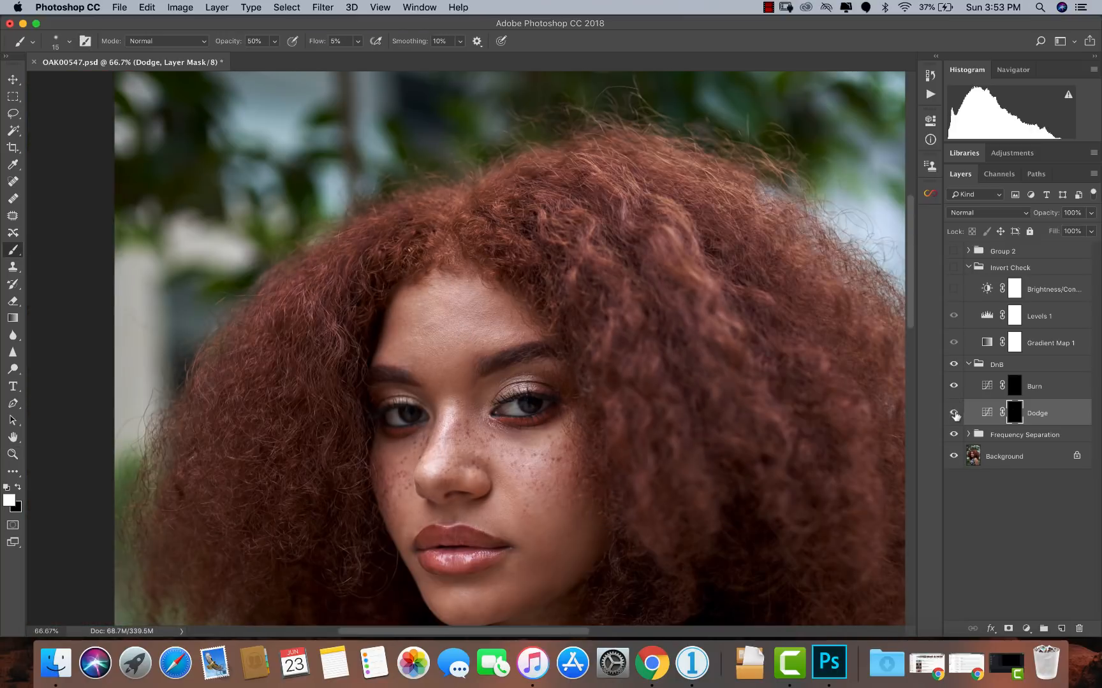
{"action": "left_click", "coordinate": [954, 413]}
{"action": "left_click", "coordinate": [953, 414]}
{"action": "left_click", "coordinate": [953, 413]}
{"action": "left_click", "coordinate": [953, 413]}
Step: Turn on the Invert Check group to even out the forehead's tones on the Dodge mask
{"action": "key", "text": "z"}
{"action": "left_click", "coordinate": [531, 346]}
{"action": "left_click", "coordinate": [533, 345]}
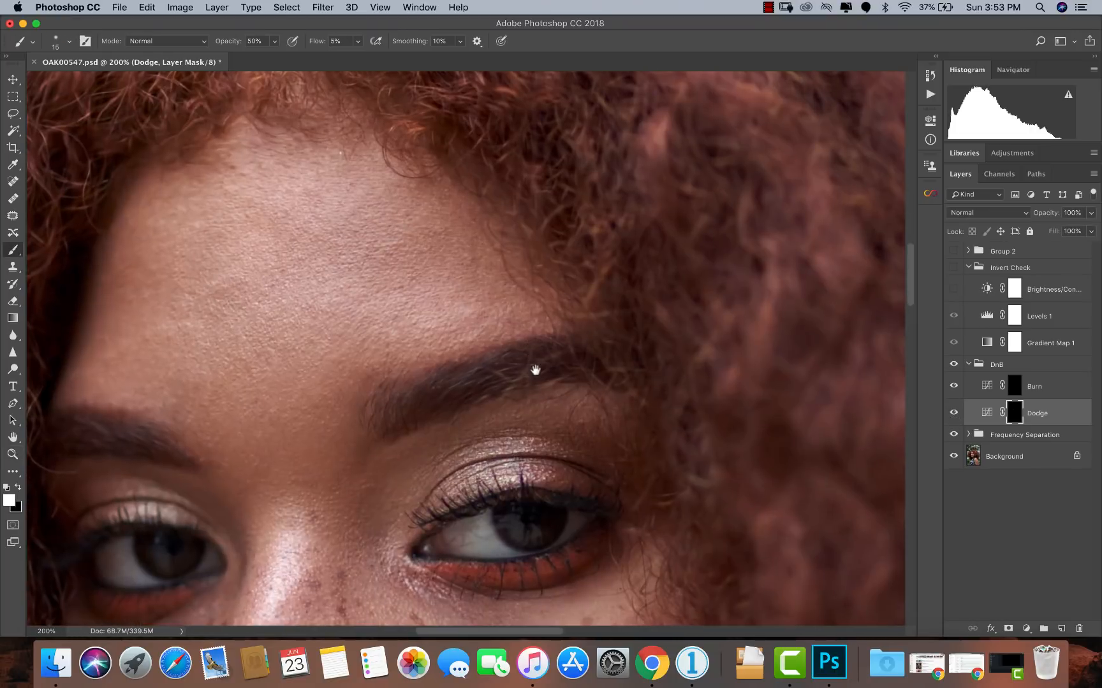
{"action": "mouse_move", "coordinate": [536, 371]}
{"action": "left_mouse_down"}
{"action": "mouse_move", "coordinate": [526, 351]}
{"action": "mouse_move", "coordinate": [556, 285]}
{"action": "left_mouse_up"}
{"action": "left_click", "coordinate": [534, 318], "text": "alt"}
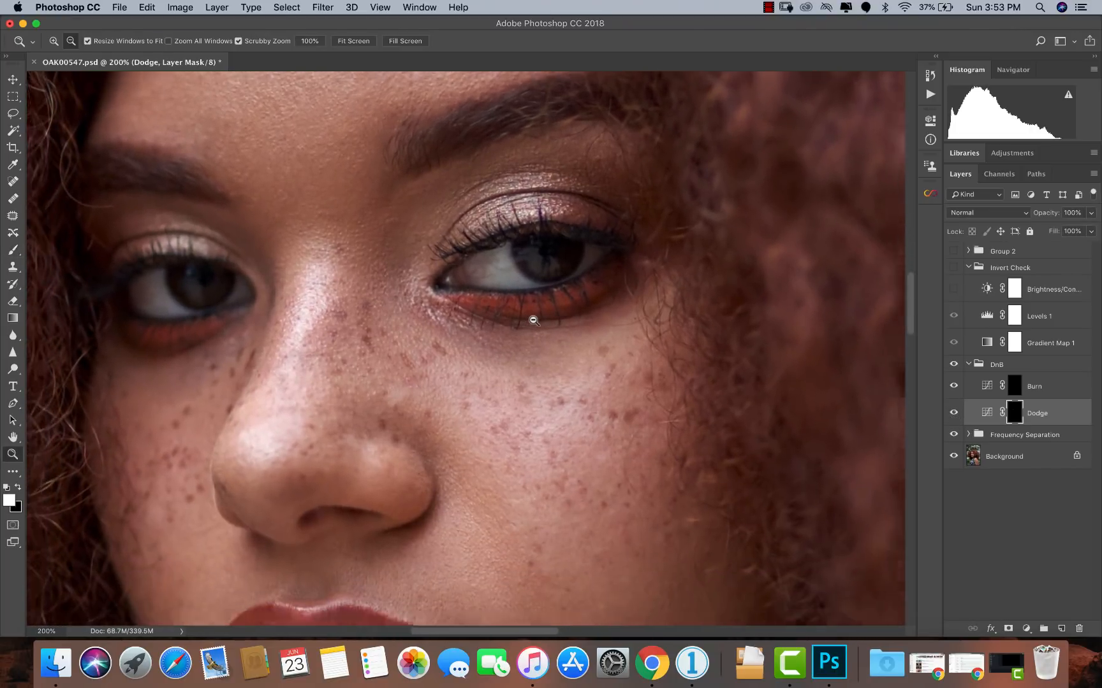
{"action": "left_click", "coordinate": [954, 268]}
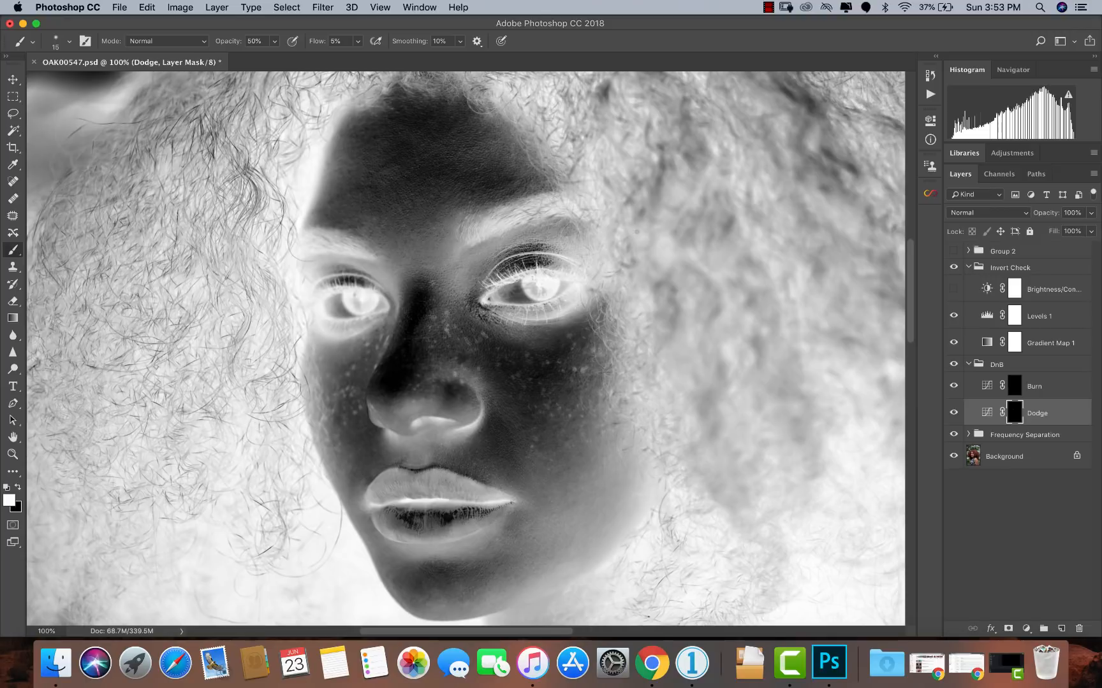
{"action": "left_click", "coordinate": [367, 190]}
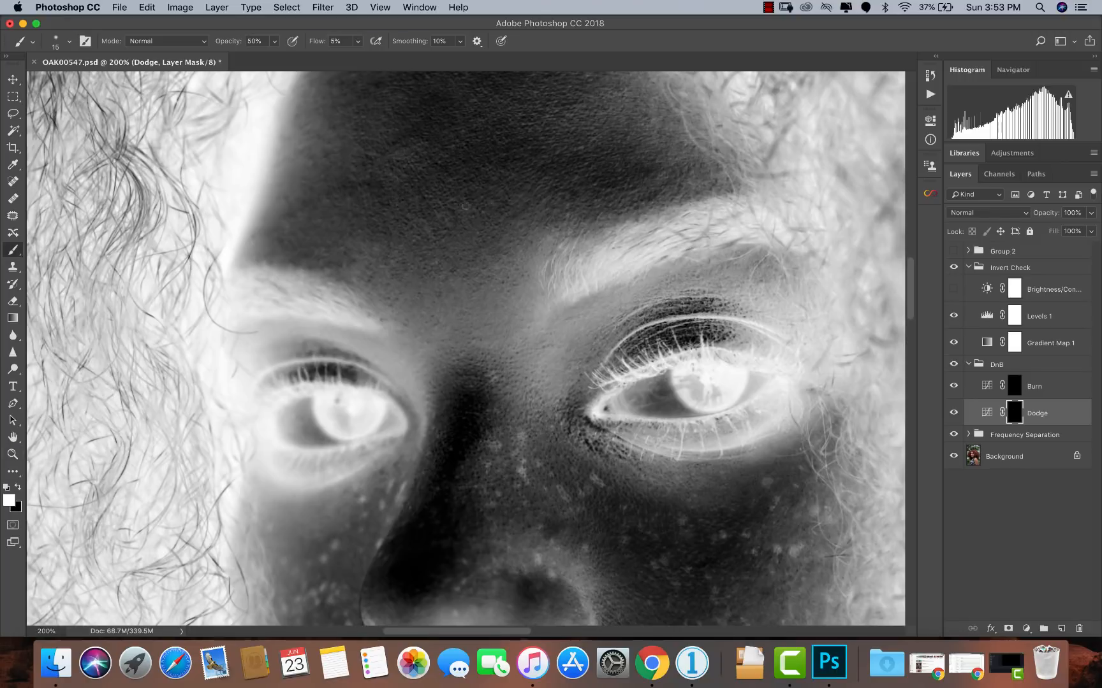
{"action": "scroll", "coordinate": [445, 239], "scroll_direction": "up", "scroll_amount": 4}
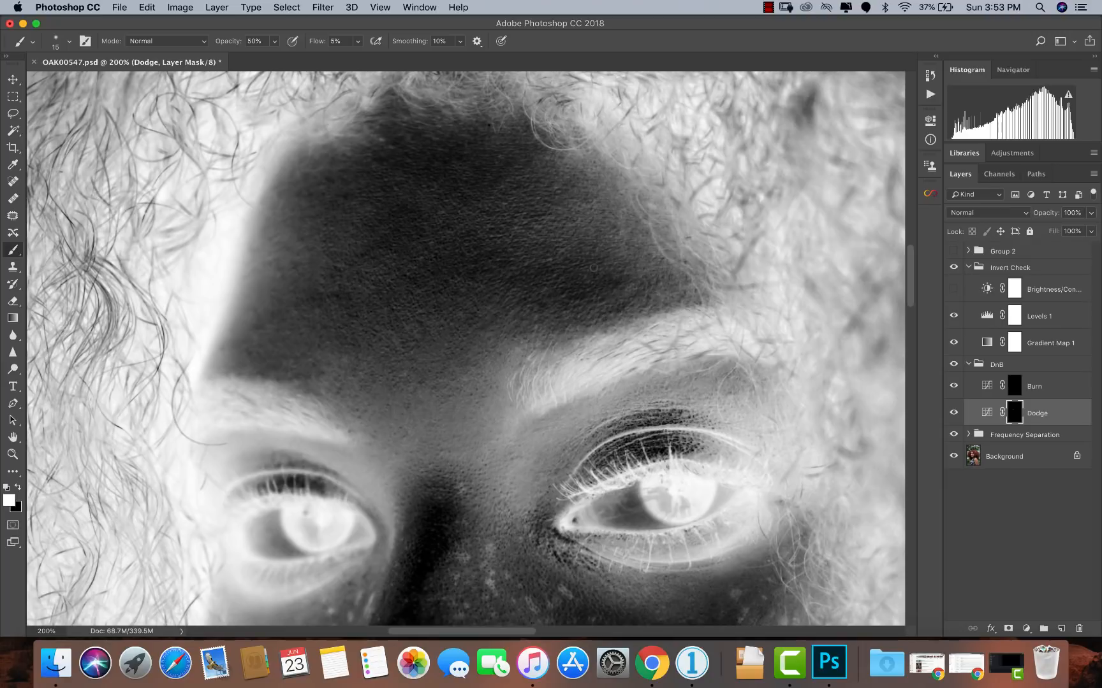
Step: Target the Burn layer's mask for the forehead and compare the skin with the Invert Check group off and on
{"action": "left_click", "coordinate": [1016, 391]}
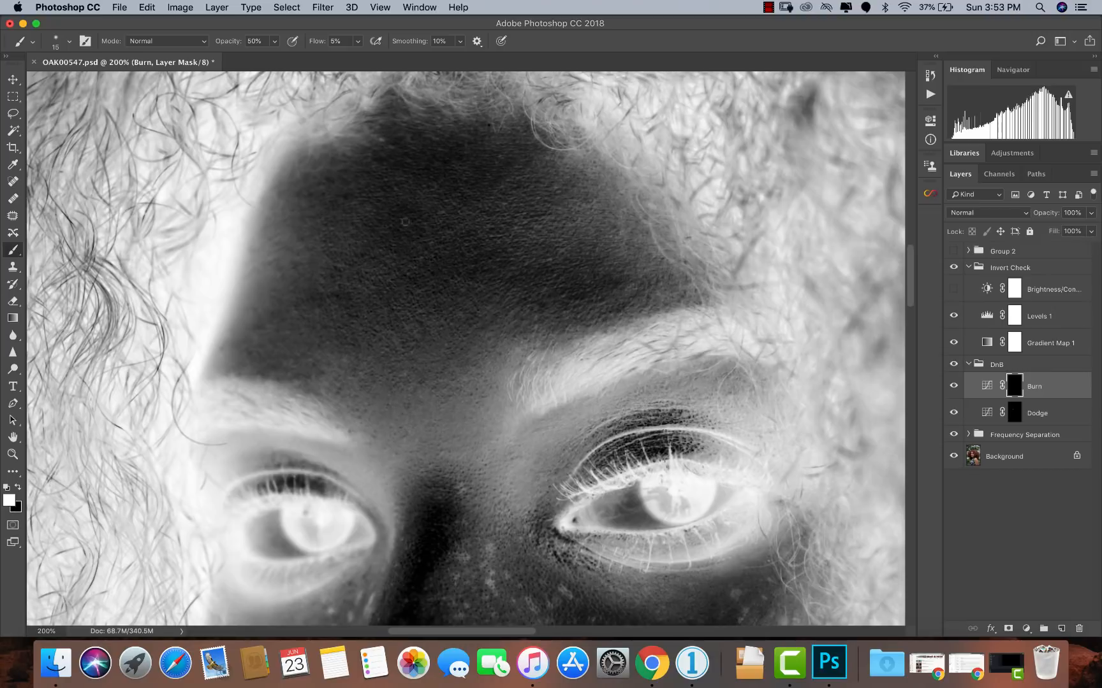
{"action": "left_click", "coordinate": [954, 290]}
{"action": "left_click", "coordinate": [954, 267]}
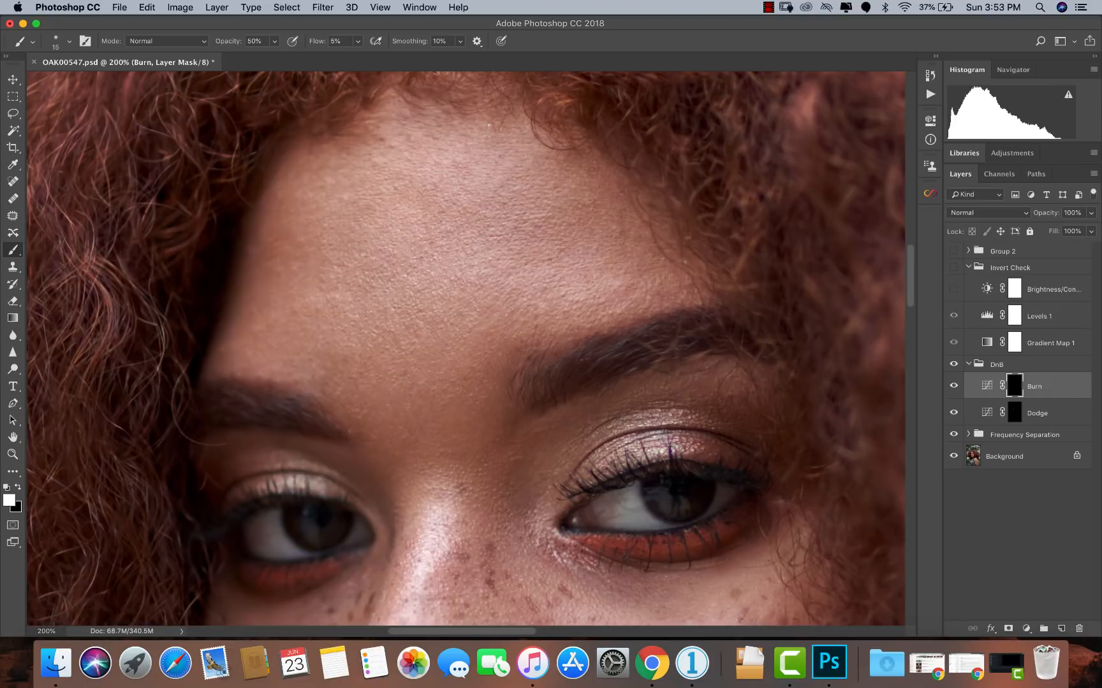
{"action": "left_click", "coordinate": [954, 267]}
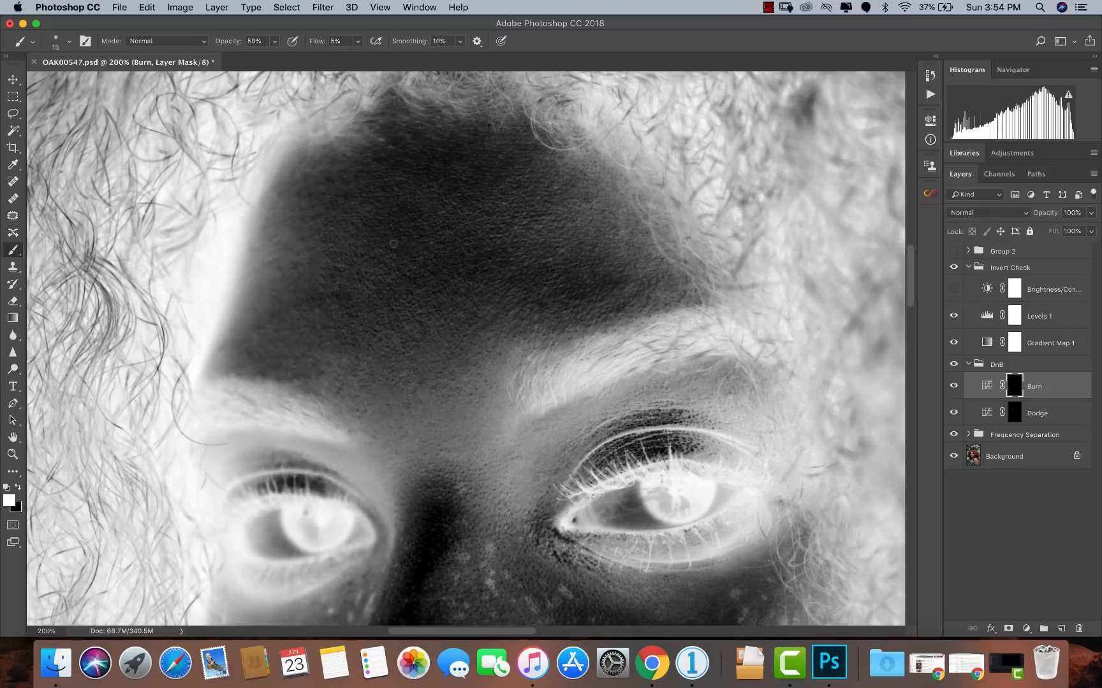
Step: Darken uneven bright patches across the forehead on the Burn mask with varying brush sizes, and hide the Invert Check group
{"action": "key", "text": "bracketright"}
{"action": "key", "text": "bracketright"}
{"action": "key", "text": "bracketright"}
{"action": "key", "text": "bracketleft"}
{"action": "key", "text": "bracketright"}
{"action": "key", "text": "bracketleft"}
{"action": "key", "text": "bracketright"}
{"action": "key", "text": "bracketleft"}
{"action": "key", "text": "bracketleft"}
{"action": "key", "text": "bracketleft"}
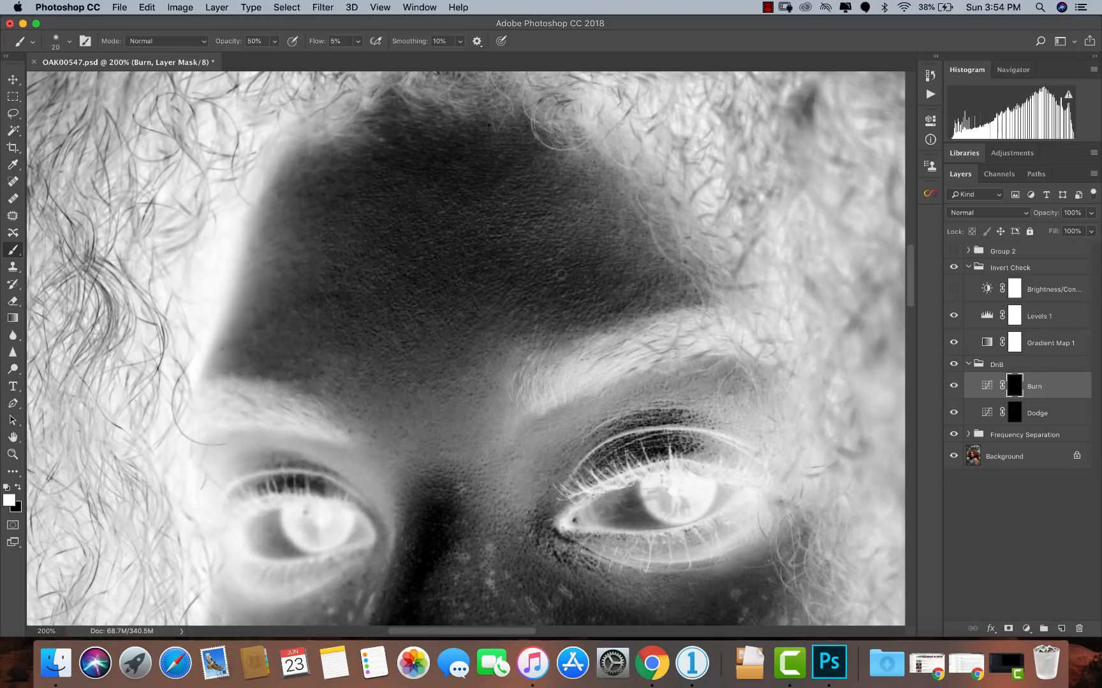
{"action": "key", "text": "bracketright"}
{"action": "key", "text": "bracketright"}
{"action": "key", "text": "bracketright"}
{"action": "key", "text": "bracketright"}
{"action": "key", "text": "bracketleft"}
{"action": "key", "text": "bracketleft"}
{"action": "key", "text": "bracketleft"}
{"action": "key", "text": "bracketleft"}
{"action": "key", "text": "bracketright"}
{"action": "key", "text": "bracketright"}
{"action": "key", "text": "bracketright"}
{"action": "key", "text": "bracketleft"}
{"action": "key", "text": "bracketleft"}
{"action": "key", "text": "bracketleft"}
{"action": "key", "text": "bracketright"}
{"action": "key", "text": "bracketright"}
{"action": "key", "text": "bracketright"}
{"action": "left_click_drag", "start_coordinate": [420, 180], "coordinate": [440, 165]}
{"action": "key", "text": "bracketleft"}
{"action": "key", "text": "bracketleft"}
{"action": "key", "text": "bracketleft"}
{"action": "key", "text": "bracketleft"}
{"action": "key", "text": "]"}
{"action": "left_click", "coordinate": [953, 268]}
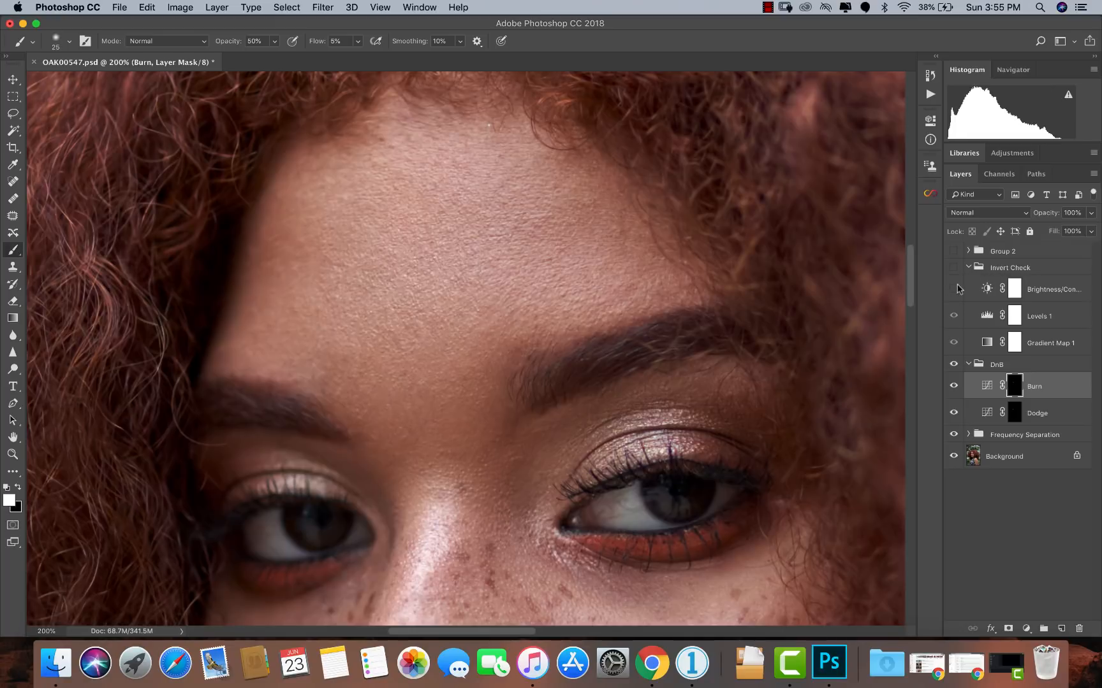
Step: Compare the forehead skin with the Burn layer hidden and shown
{"action": "left_click", "coordinate": [954, 387]}
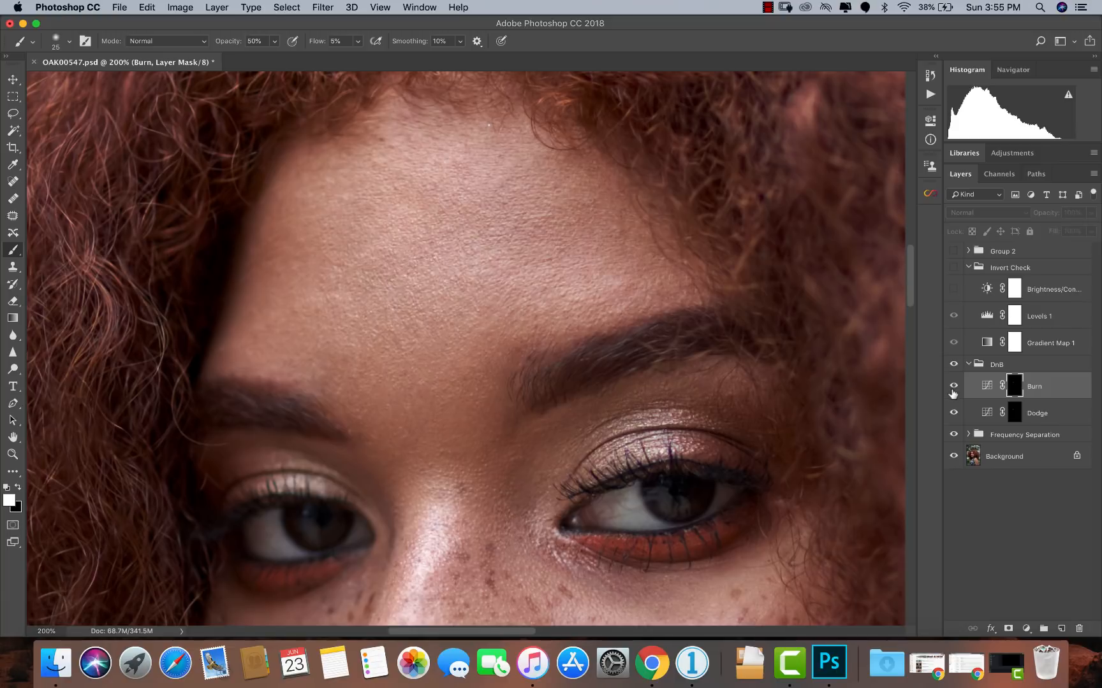
{"action": "left_click", "coordinate": [953, 387]}
{"action": "left_click", "coordinate": [953, 387]}
{"action": "left_click", "coordinate": [953, 387]}
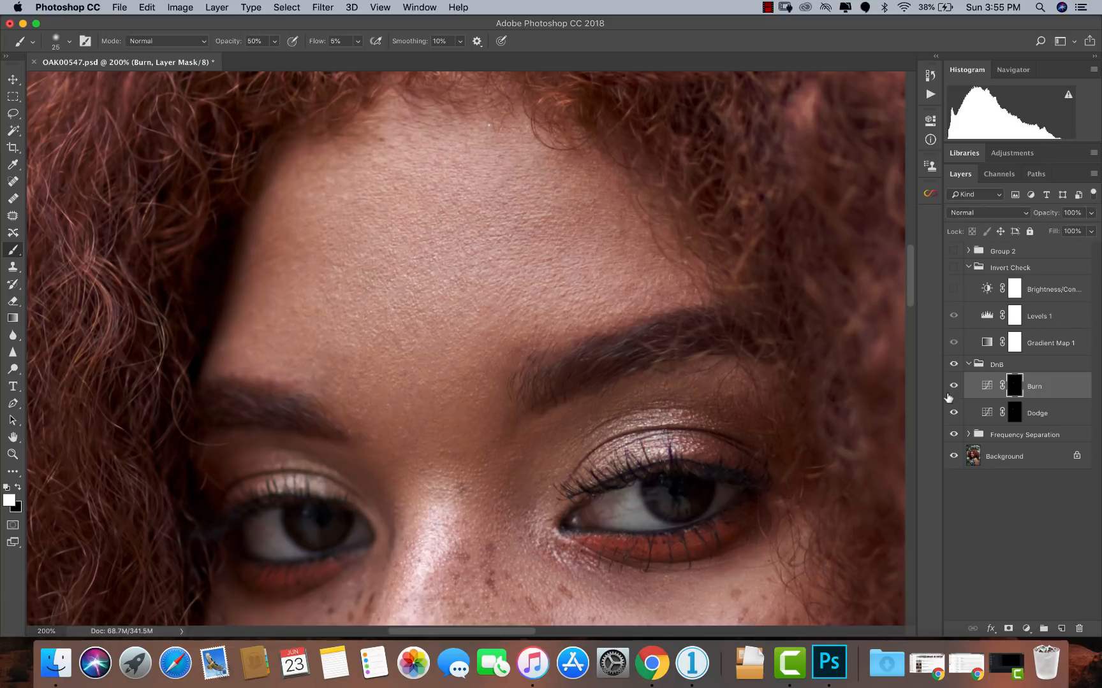
{"action": "left_click", "coordinate": [955, 387]}
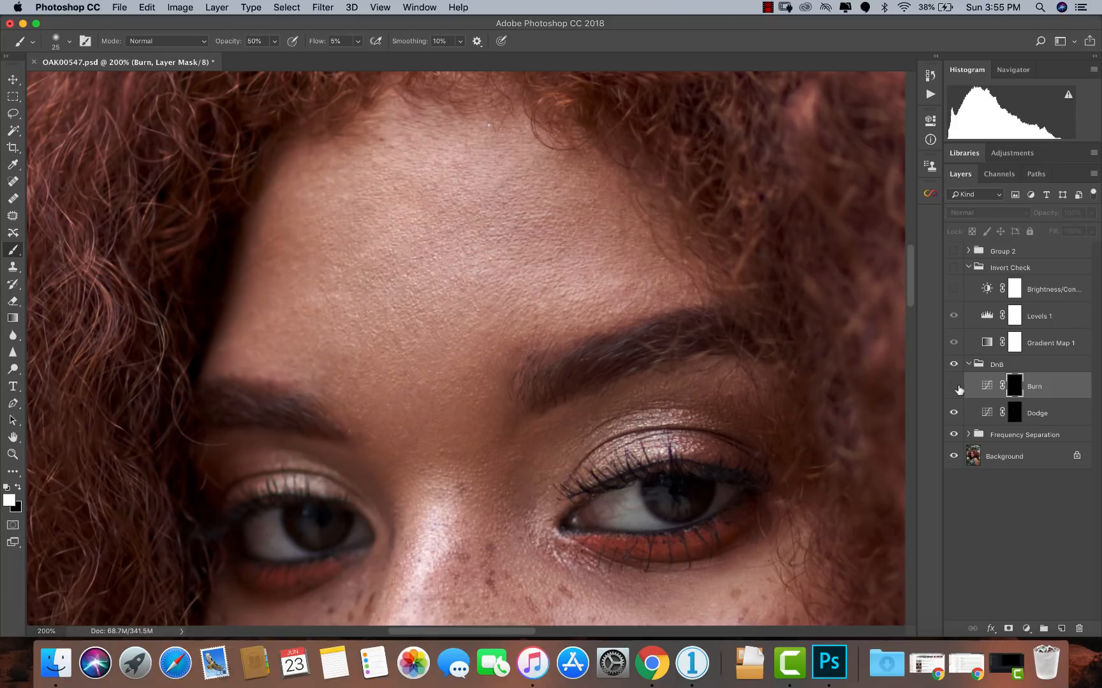
{"action": "left_click", "coordinate": [954, 386]}
{"action": "left_click", "coordinate": [954, 387]}
{"action": "left_click", "coordinate": [955, 387]}
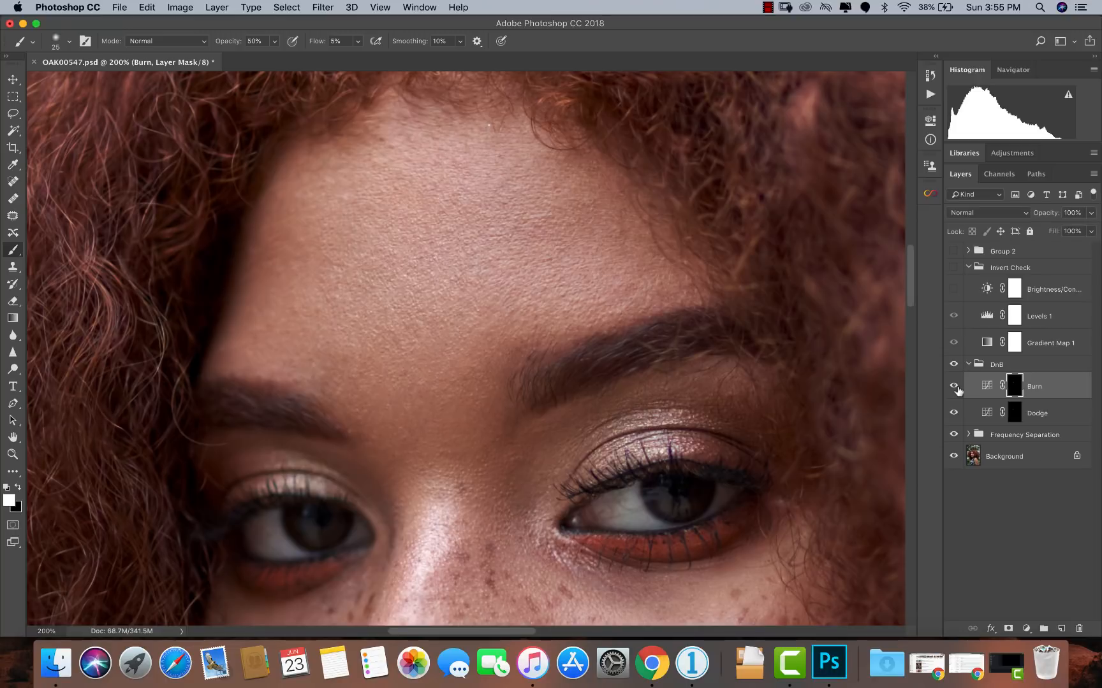
Step: Turn on the Invert Check group and target the Dodge mask to brighten dark patches on the cheeks and under the eyes
{"action": "left_click", "coordinate": [606, 326], "text": "alt+super"}
{"action": "left_click", "coordinate": [603, 327], "text": "alt+super"}
{"action": "left_click", "coordinate": [593, 333], "text": "alt+super"}
{"action": "left_click", "coordinate": [590, 350], "text": "super"}
{"action": "left_click", "coordinate": [590, 358], "text": "super"}
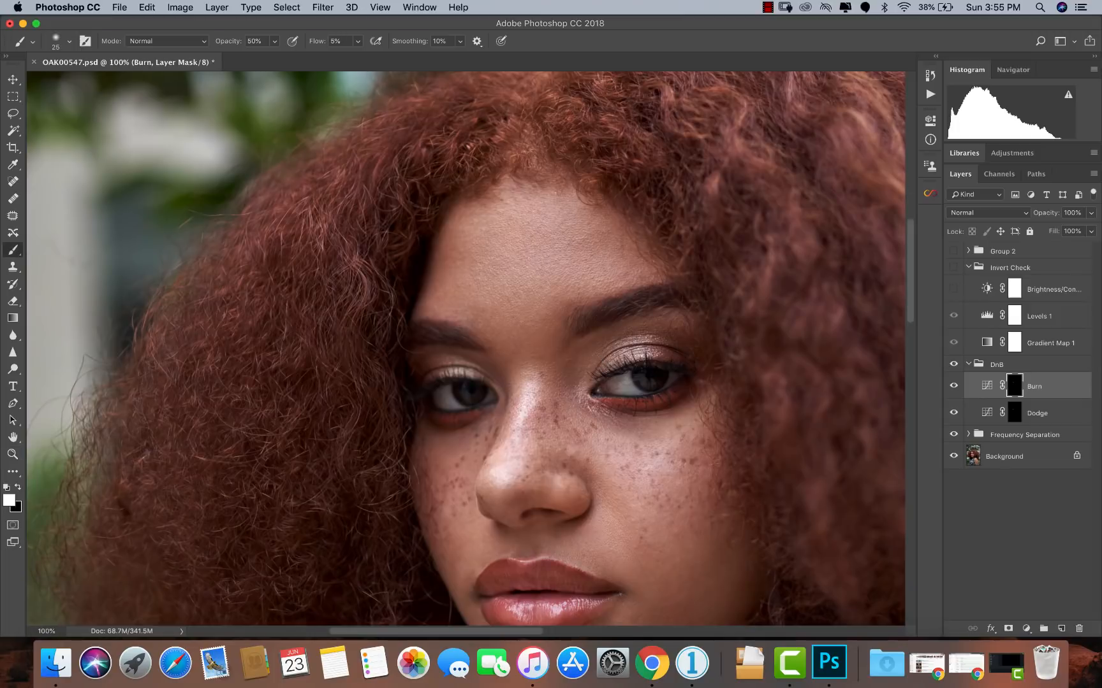
{"action": "left_click_drag", "start_coordinate": [616, 367], "coordinate": [558, 312]}
{"action": "left_click", "coordinate": [571, 332], "text": "super"}
{"action": "left_click", "coordinate": [569, 327], "text": "super"}
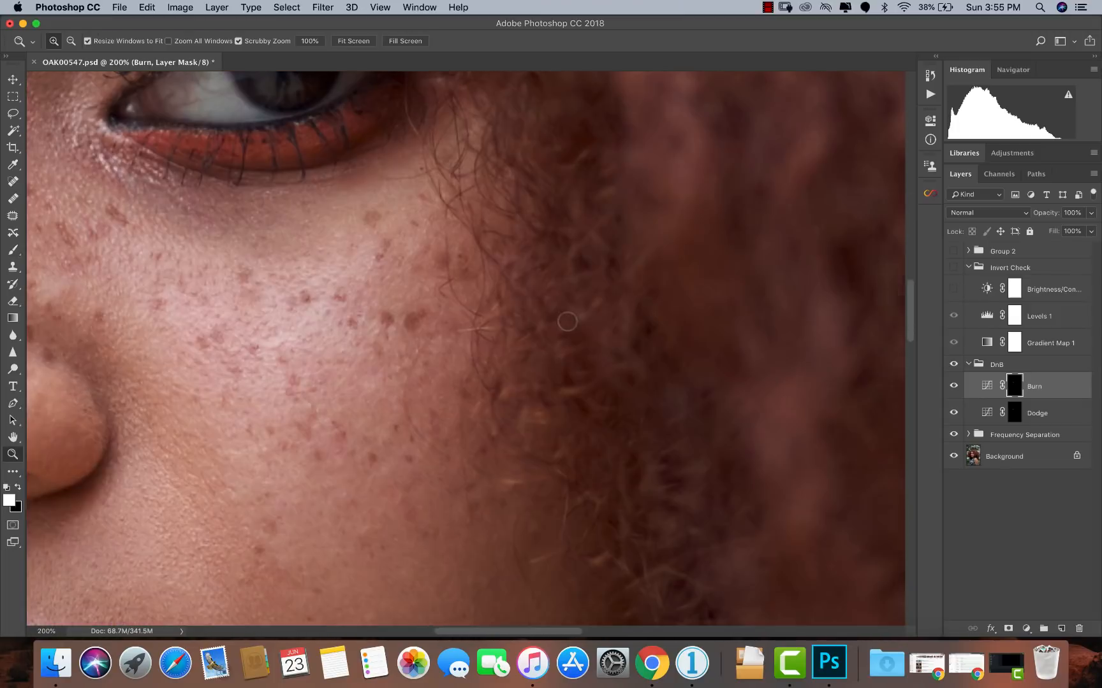
{"action": "left_click_drag", "start_coordinate": [434, 268], "coordinate": [627, 310]}
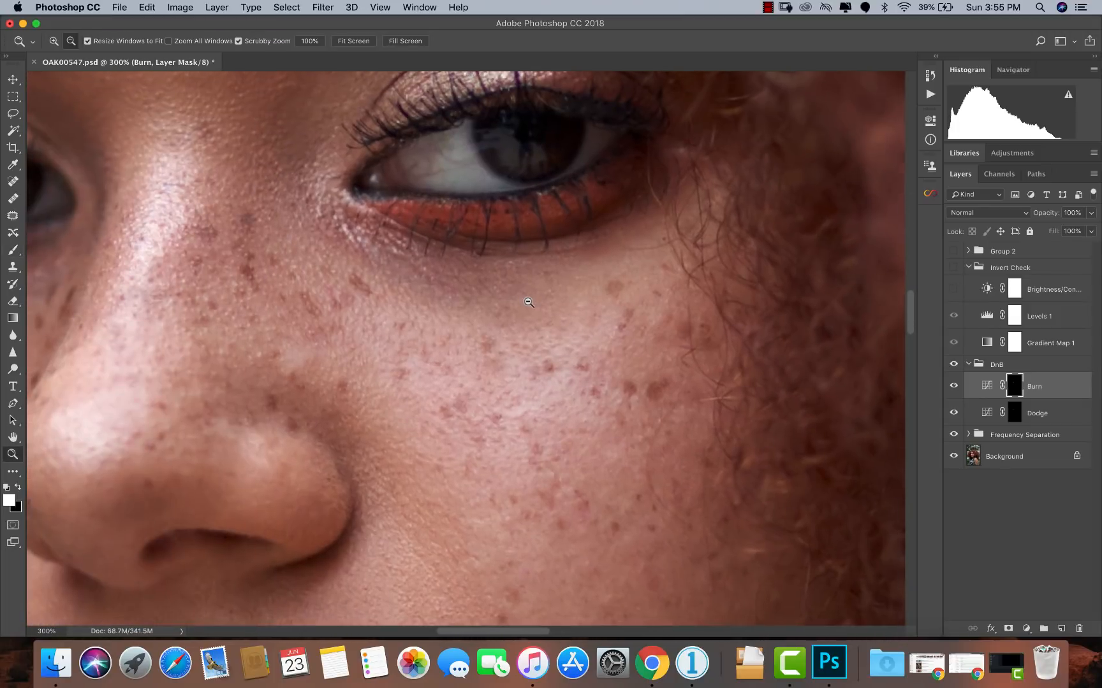
{"action": "left_click", "coordinate": [529, 306], "text": "alt+super"}
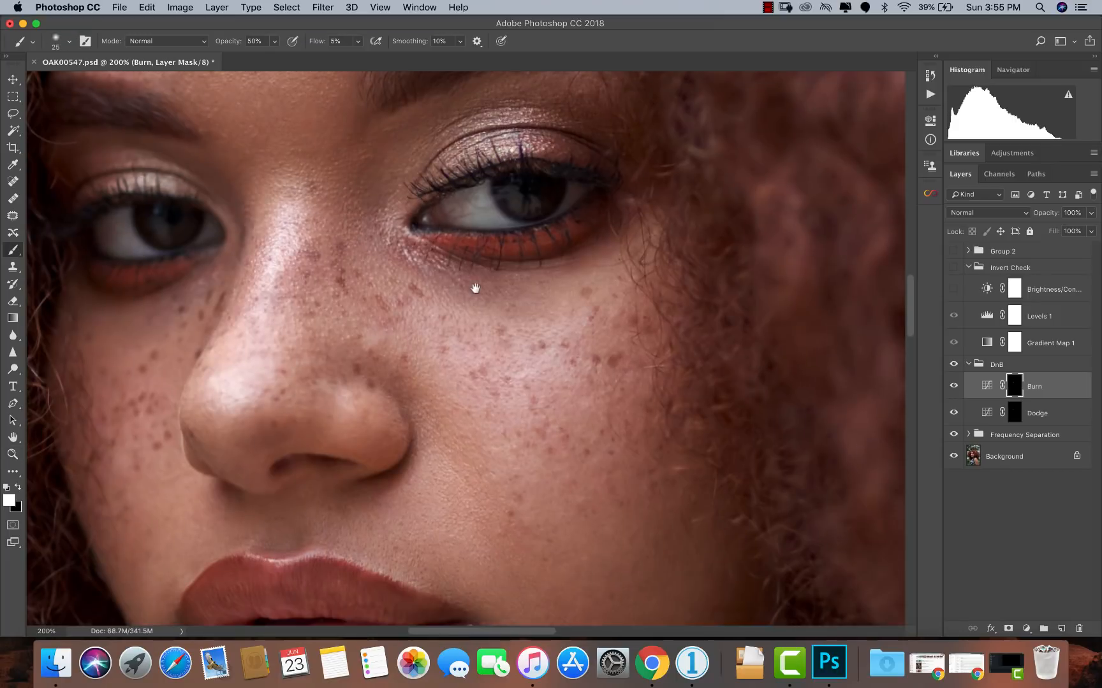
{"action": "left_click", "coordinate": [950, 268]}
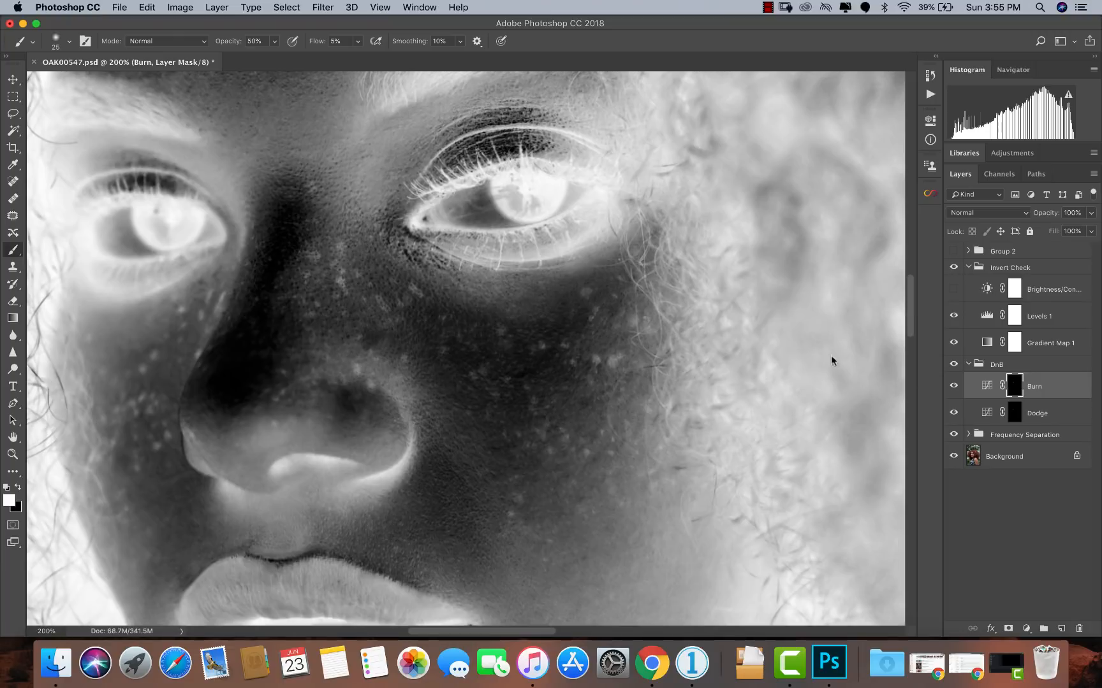
{"action": "left_click", "coordinate": [1013, 416]}
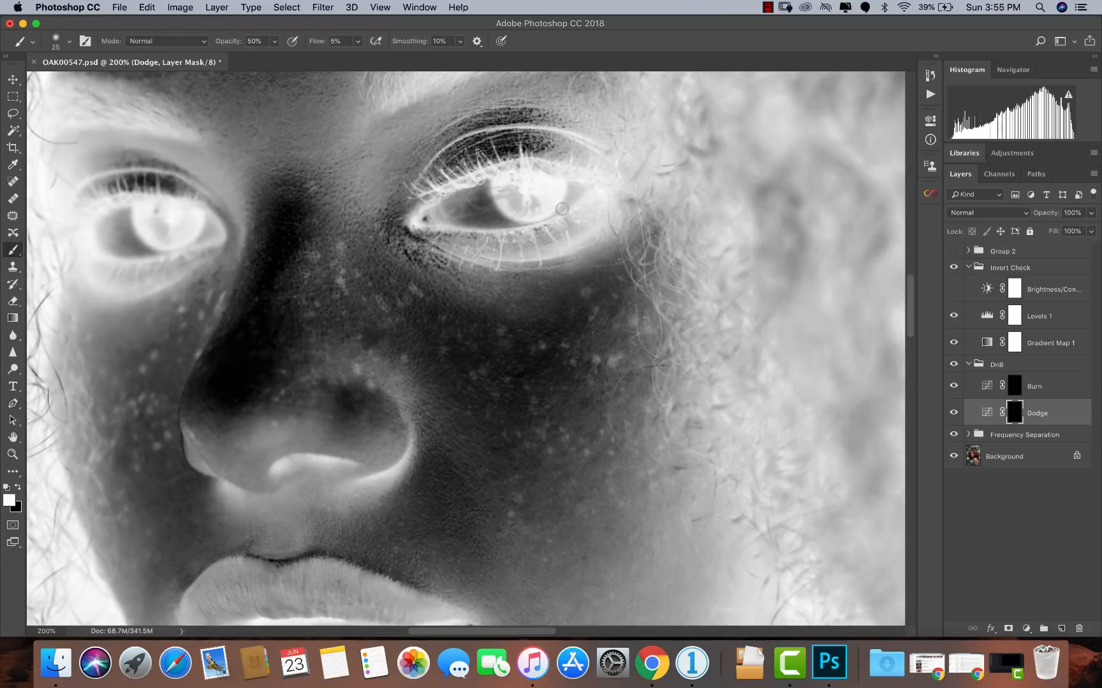
{"action": "key", "text": "bracketright"}
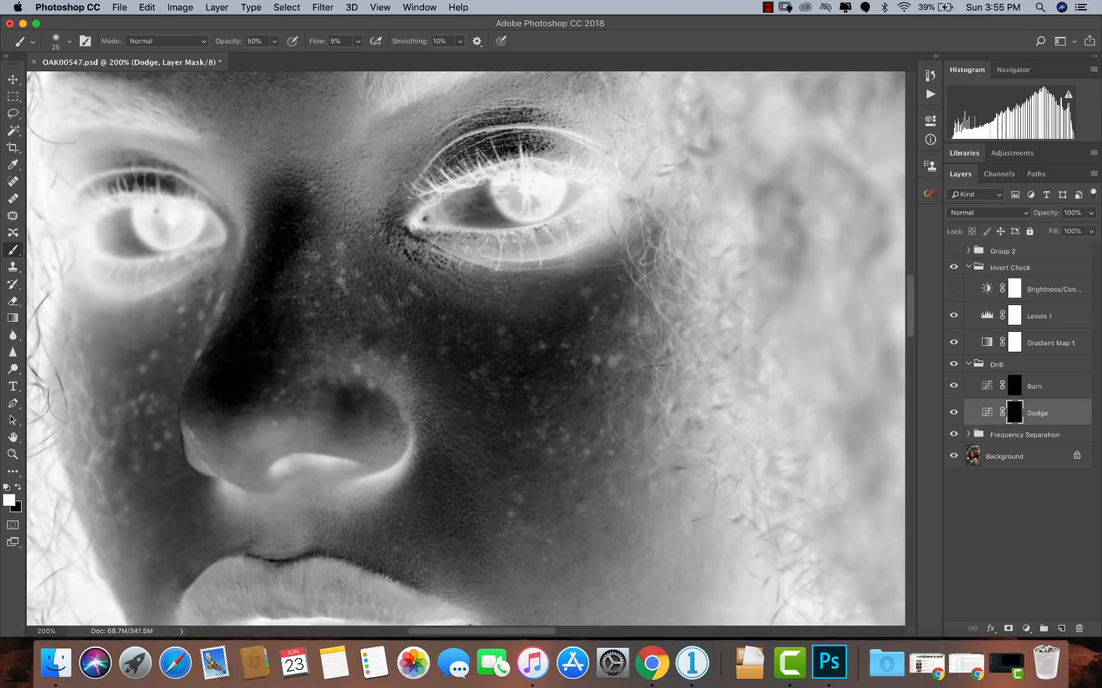
Step: Darken bright patches on the cheek beside the nose on the Burn mask with varying brush sizes, and hide the Invert Check group
{"action": "key", "text": "bracketleft"}
{"action": "left_click", "coordinate": [1016, 389]}
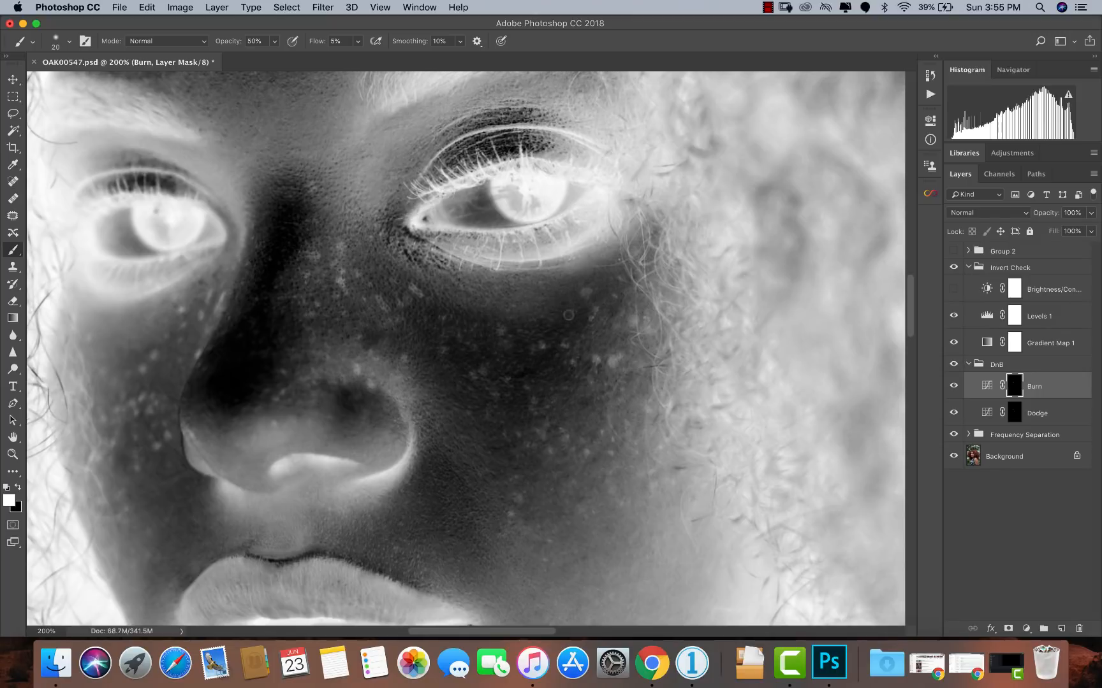
{"action": "key", "text": "bracketright"}
{"action": "left_click_drag", "start_coordinate": [432, 318], "coordinate": [428, 332]}
{"action": "key", "text": "bracketright"}
{"action": "left_click", "coordinate": [954, 267]}
Step: Compare the face with the DnB group hidden and shown, both close up and at full-face view
{"action": "left_click", "coordinate": [953, 364]}
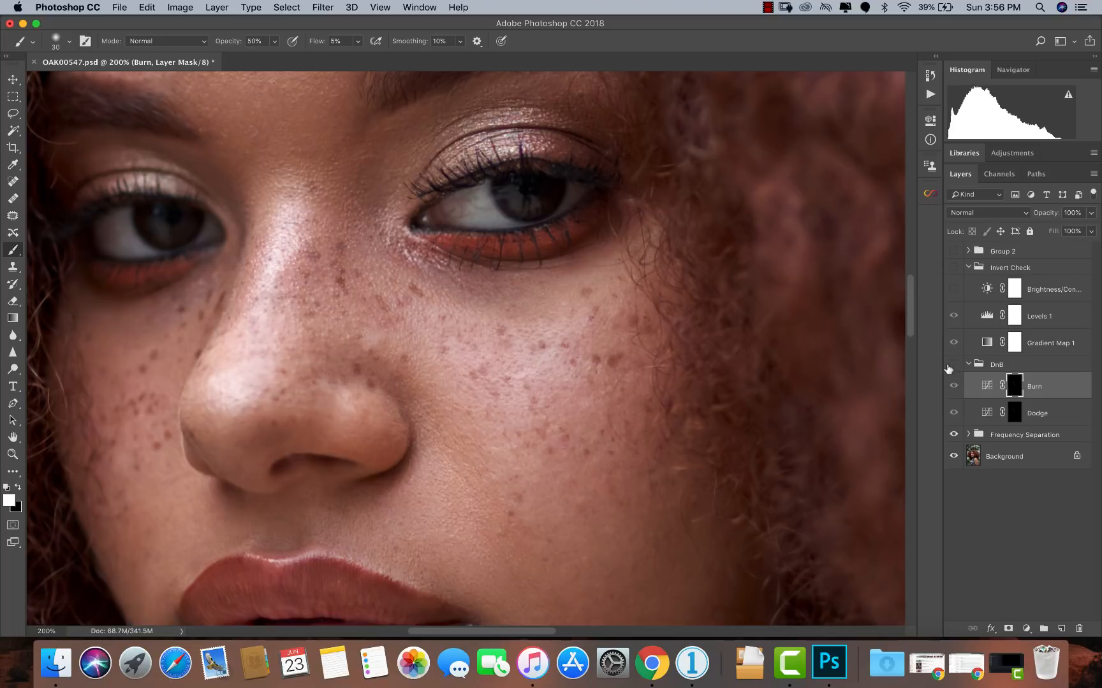
{"action": "left_click", "coordinate": [951, 366]}
{"action": "left_click", "coordinate": [949, 366]}
{"action": "left_click", "coordinate": [948, 367]}
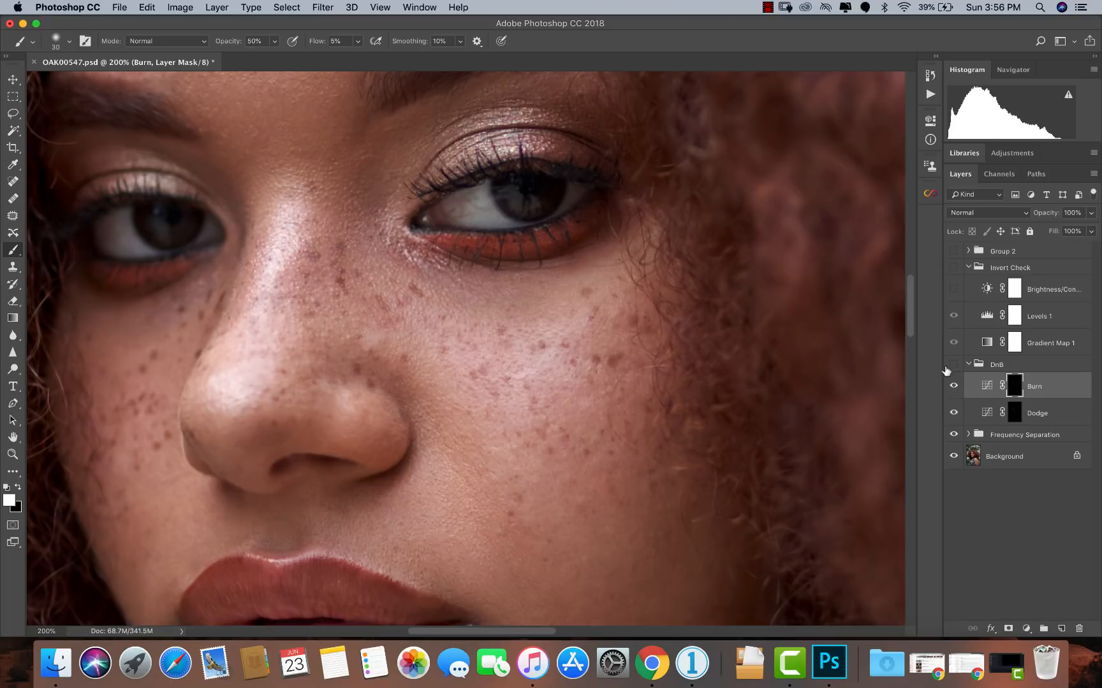
{"action": "left_click", "coordinate": [947, 367]}
{"action": "left_click", "coordinate": [946, 368]}
{"action": "left_click", "coordinate": [532, 320], "text": "alt"}
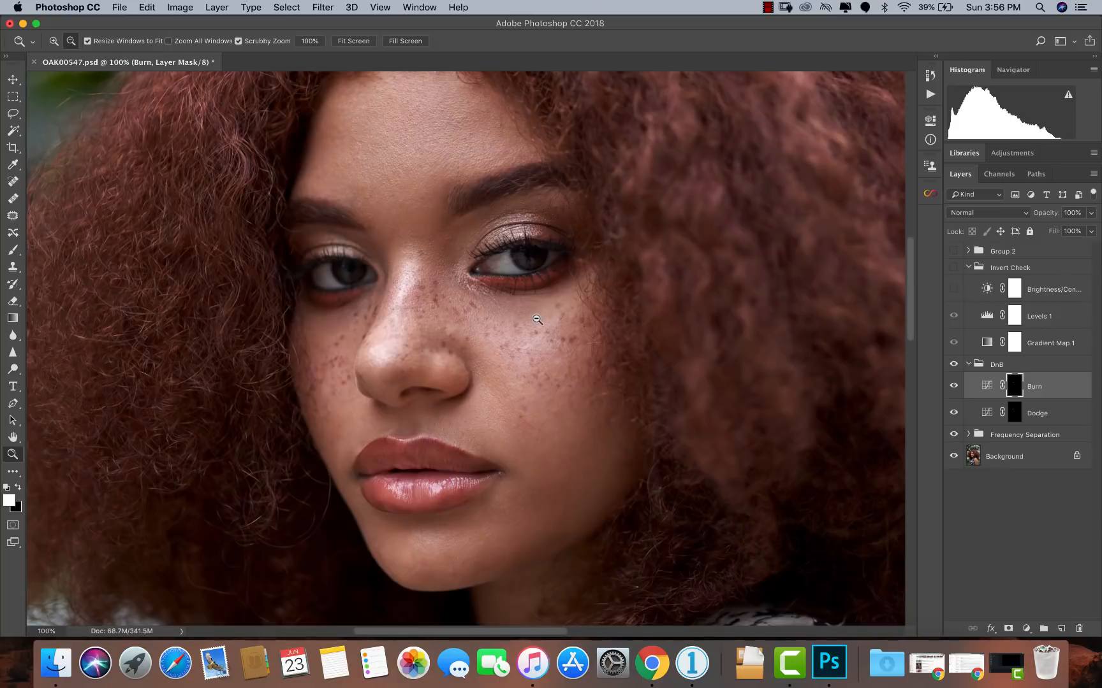
{"action": "left_click", "coordinate": [952, 367]}
{"action": "left_click", "coordinate": [950, 370]}
{"action": "left_click", "coordinate": [950, 373]}
{"action": "left_click", "coordinate": [950, 373]}
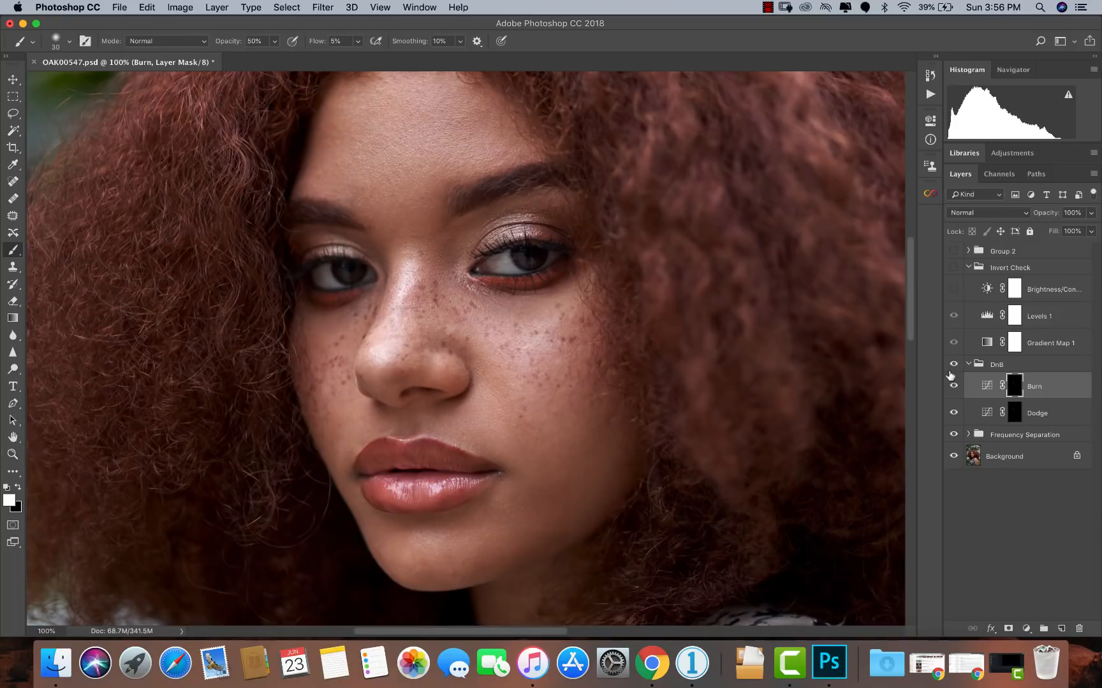
{"action": "left_click", "coordinate": [950, 374]}
{"action": "left_click", "coordinate": [950, 374]}
{"action": "left_click", "coordinate": [950, 376]}
{"action": "left_click", "coordinate": [951, 376]}
Step: Turn on the Invert Check group and darken uneven bright areas on the cheek on the Burn mask with varying brush sizes
{"action": "left_click", "coordinate": [947, 267]}
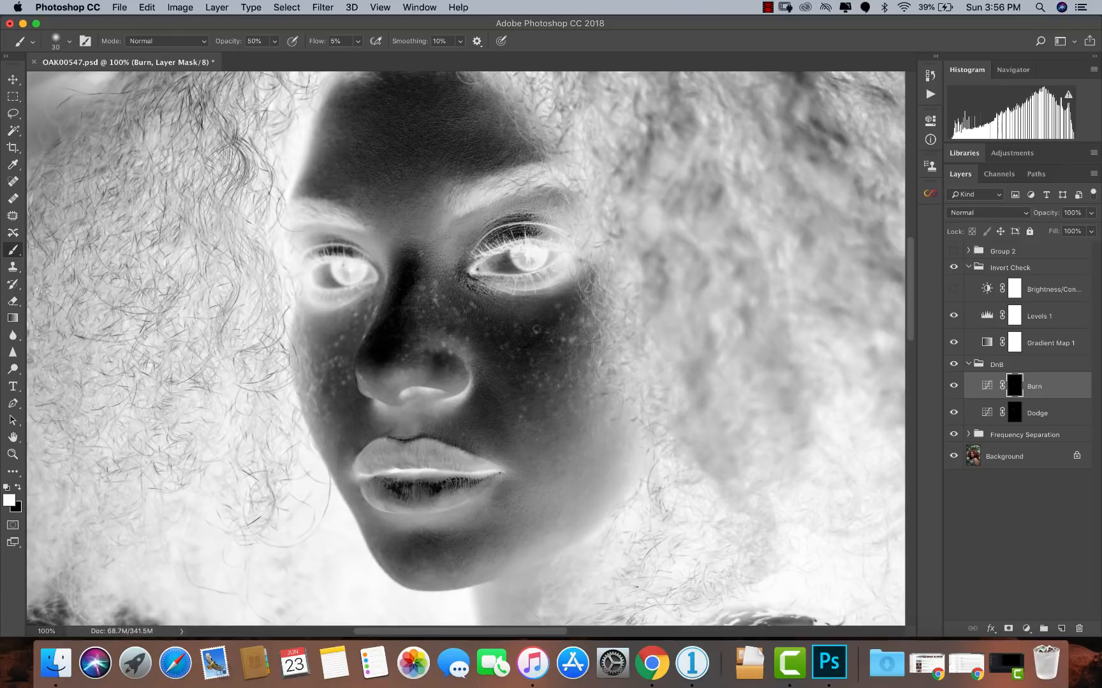
{"action": "key", "text": "bracketright"}
{"action": "key", "text": "bracketleft"}
{"action": "key", "text": "bracketright"}
{"action": "key", "text": "bracketright"}
{"action": "key", "text": "bracketleft"}
{"action": "key", "text": "bracketleft"}
{"action": "key", "text": "bracketleft"}
{"action": "key", "text": "bracketright"}
{"action": "key", "text": "bracketright"}
{"action": "key", "text": "bracketright"}
{"action": "key", "text": "bracketright"}
{"action": "key", "text": "bracketleft"}
{"action": "key", "text": "bracketright"}
{"action": "key", "text": "bracketleft"}
{"action": "key", "text": "bracketleft"}
{"action": "key", "text": "bracketleft"}
{"action": "key", "text": "bracketleft"}
{"action": "key", "text": "bracketright"}
{"action": "key", "text": "bracketright"}
{"action": "key", "text": "bracketright"}
{"action": "left_click", "coordinate": [535, 341]}
Step: Hide the Invert Check group and compare the cheek with the DnB group off and on, at full-face view and close up
{"action": "left_click", "coordinate": [954, 367]}
{"action": "left_click", "coordinate": [954, 367]}
{"action": "left_click", "coordinate": [954, 368]}
{"action": "left_click", "coordinate": [953, 267]}
{"action": "left_click", "coordinate": [953, 365]}
{"action": "left_click", "coordinate": [953, 367]}
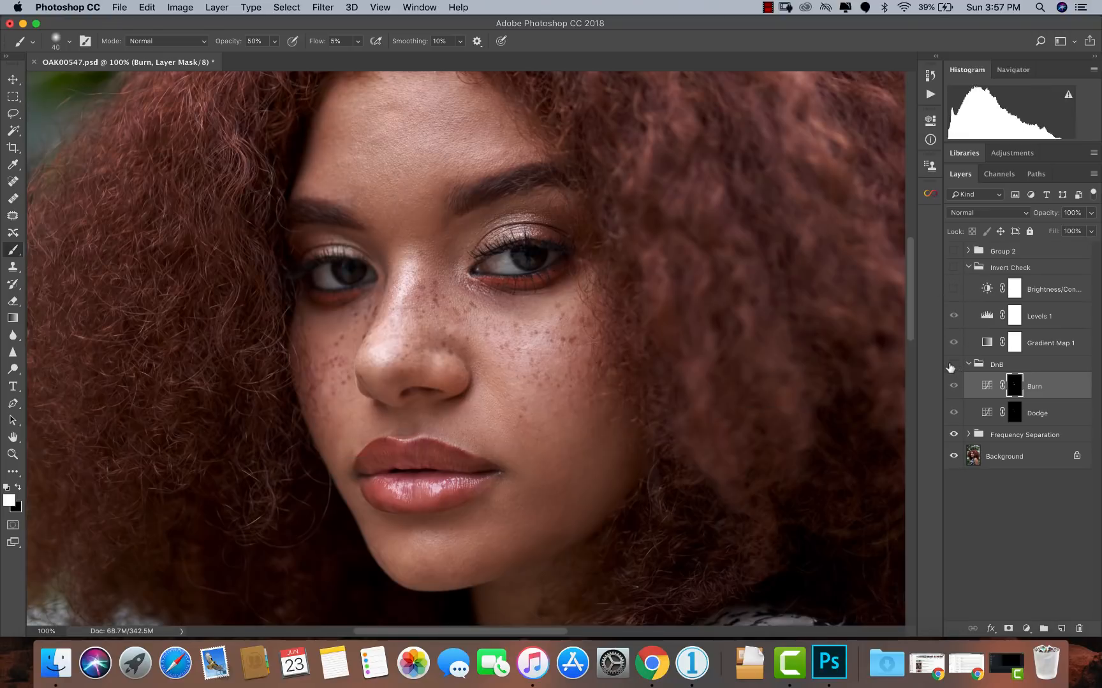
{"action": "left_click", "coordinate": [952, 367]}
{"action": "left_click", "coordinate": [952, 368]}
{"action": "left_click", "coordinate": [953, 367]}
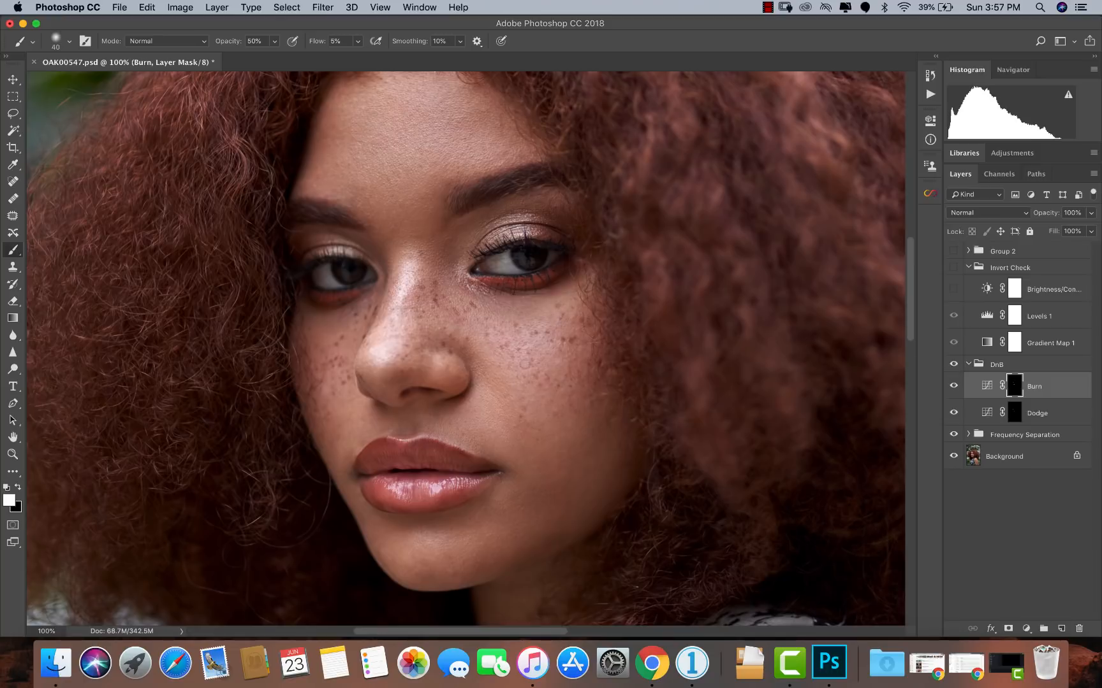
{"action": "key", "text": "z"}
{"action": "mouse_move", "coordinate": [542, 347]}
{"action": "left_mouse_down"}
{"action": "mouse_move", "coordinate": [535, 338]}
{"action": "mouse_move", "coordinate": [553, 367]}
{"action": "left_mouse_up"}
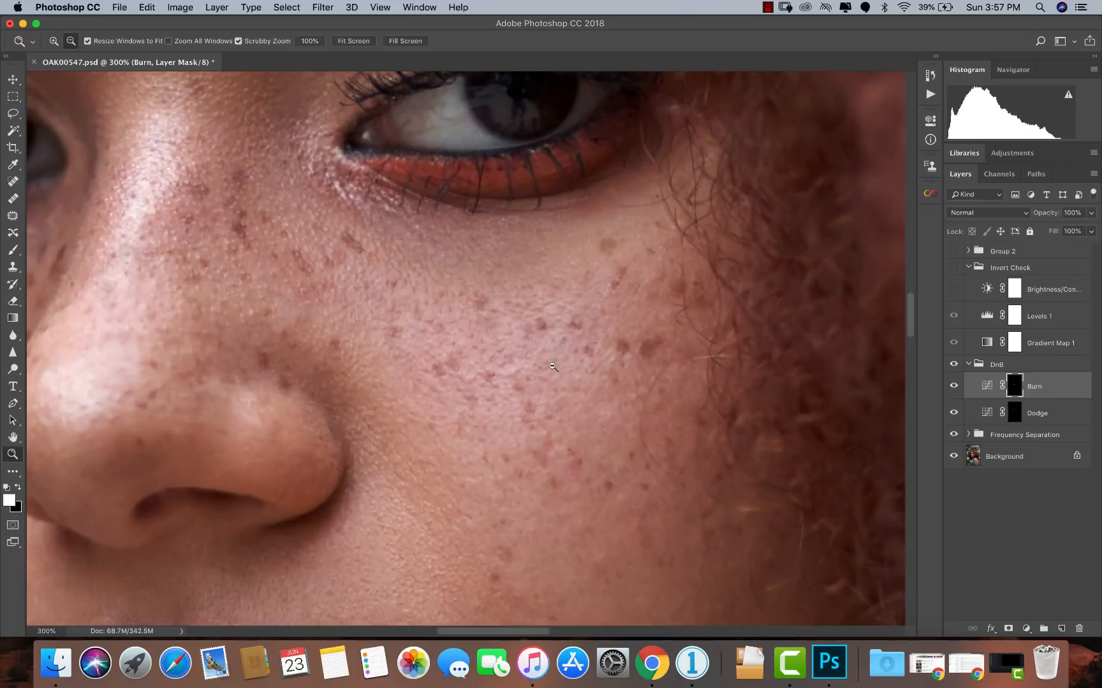
{"action": "left_click", "coordinate": [953, 366]}
{"action": "left_click", "coordinate": [952, 366]}
Step: Turn on the Invert Check group and darken remaining bright skin areas on the Burn mask with a size 45 brush
{"action": "key", "text": "z"}
{"action": "left_click", "coordinate": [488, 336], "text": "alt"}
{"action": "left_click", "coordinate": [488, 336], "text": "alt"}
{"action": "left_click", "coordinate": [488, 336], "text": "alt"}
{"action": "left_click", "coordinate": [473, 338], "text": "alt"}
{"action": "left_click", "coordinate": [481, 343]}
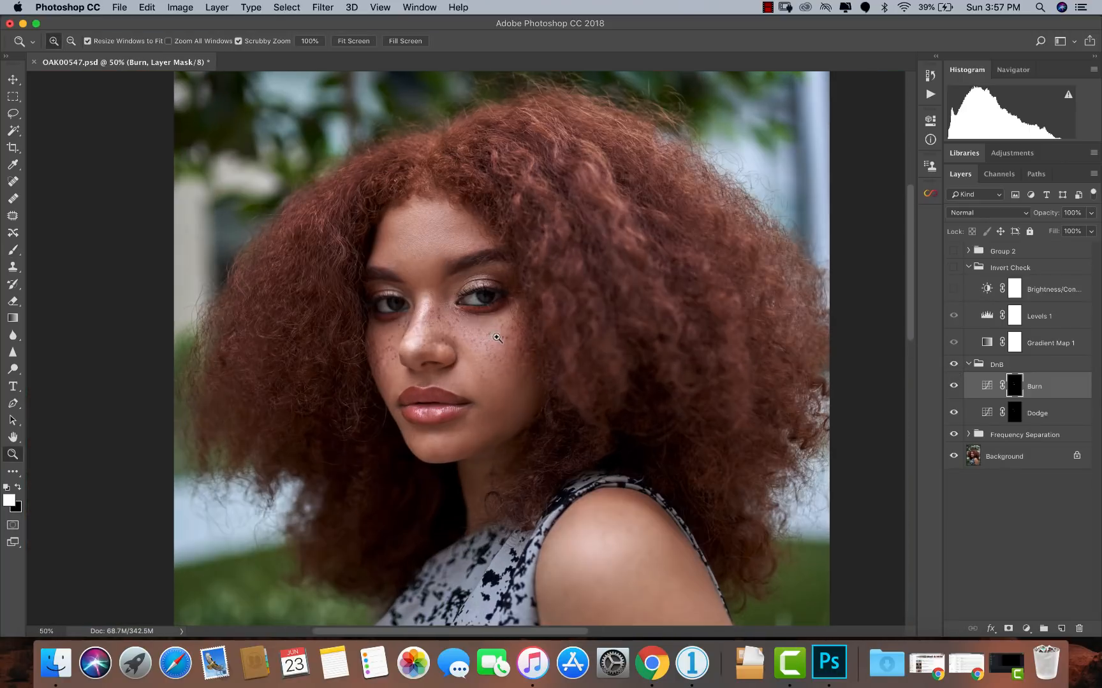
{"action": "left_click", "coordinate": [486, 346]}
{"action": "key", "text": "b"}
{"action": "scroll", "coordinate": [503, 434], "scroll_direction": "down", "scroll_amount": 2}
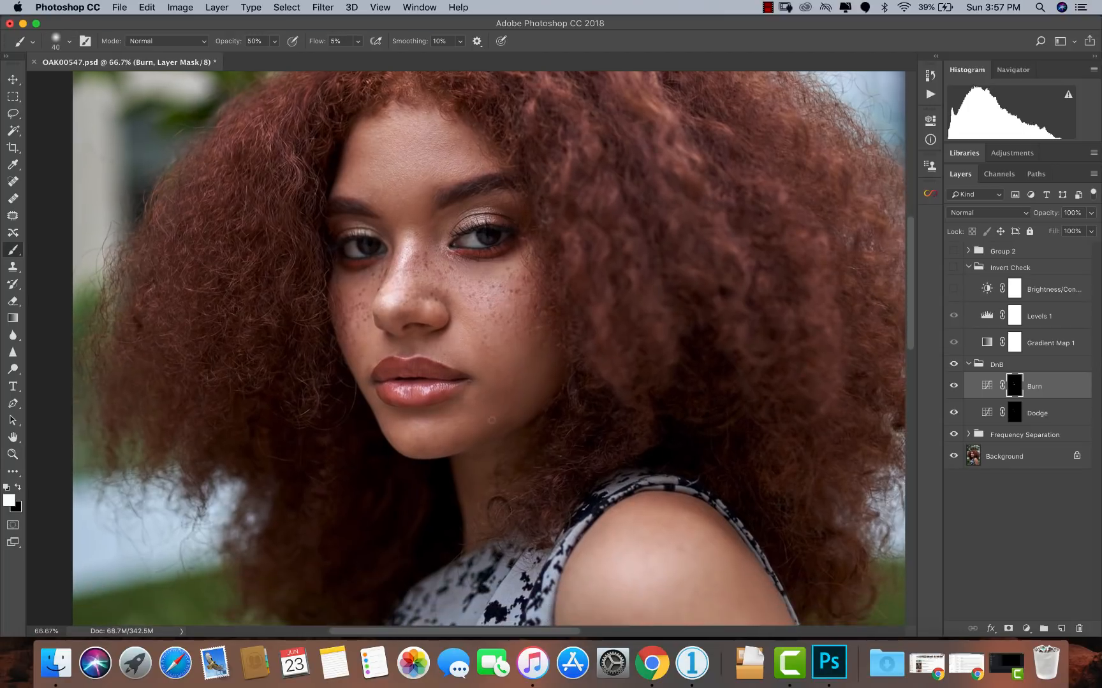
{"action": "left_click", "coordinate": [954, 269]}
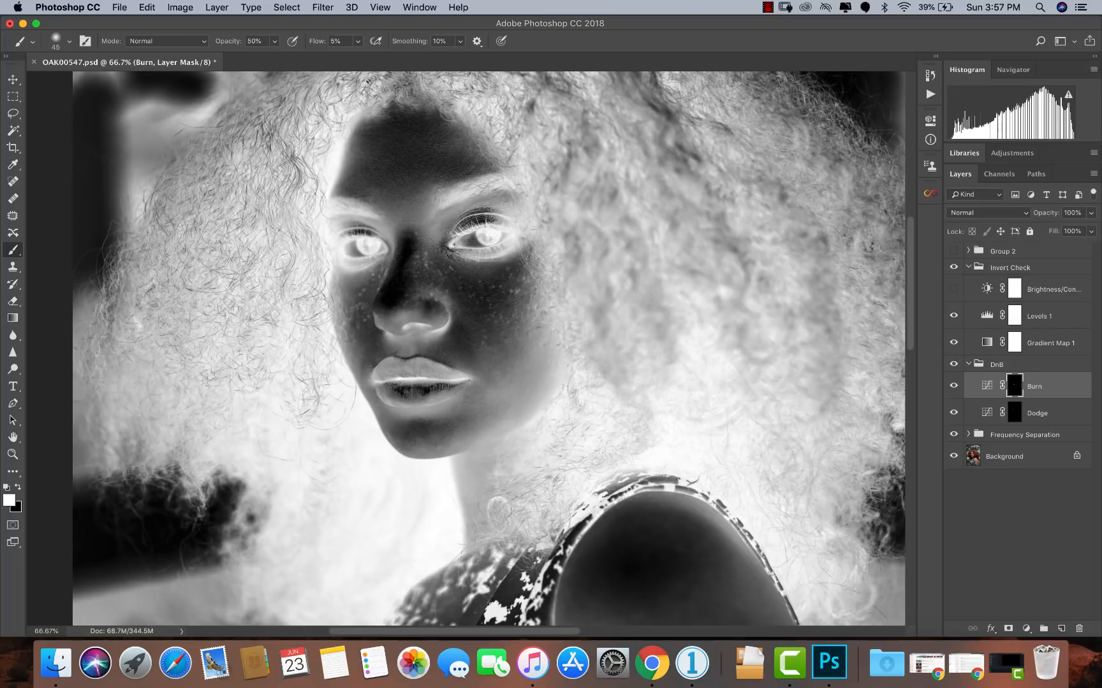
Step: Brighten remaining dark skin areas on the Dodge mask, and hide the Invert Check group
{"action": "left_click", "coordinate": [1012, 413]}
{"action": "key", "text": "bracketright"}
{"action": "key", "text": "bracketright"}
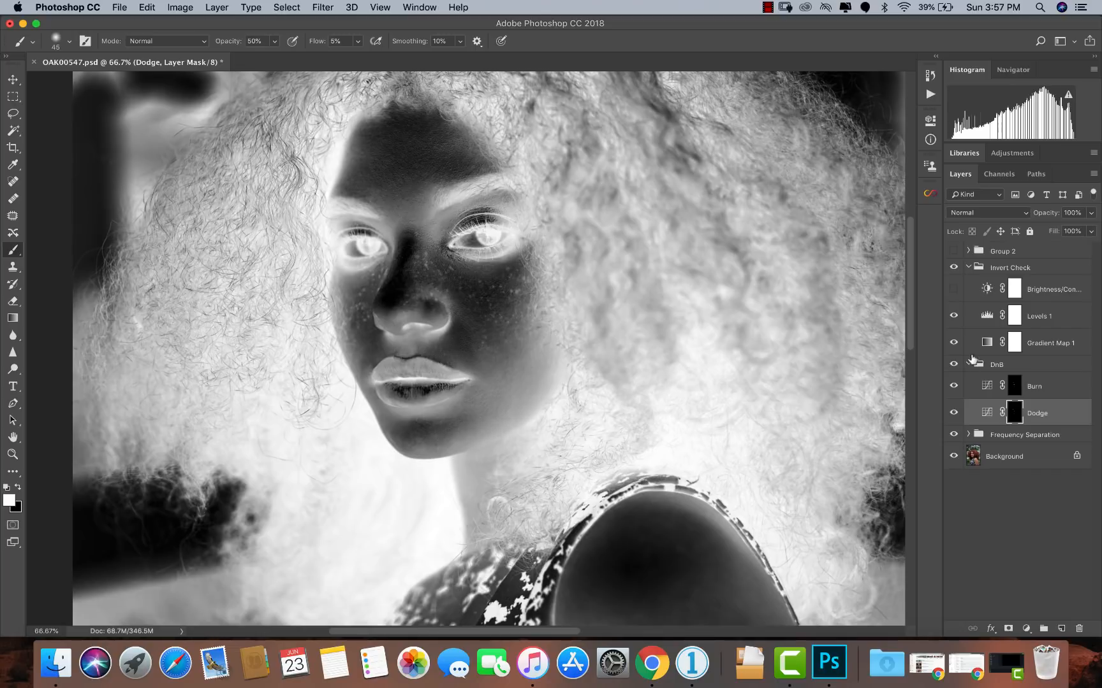
{"action": "left_click", "coordinate": [954, 268]}
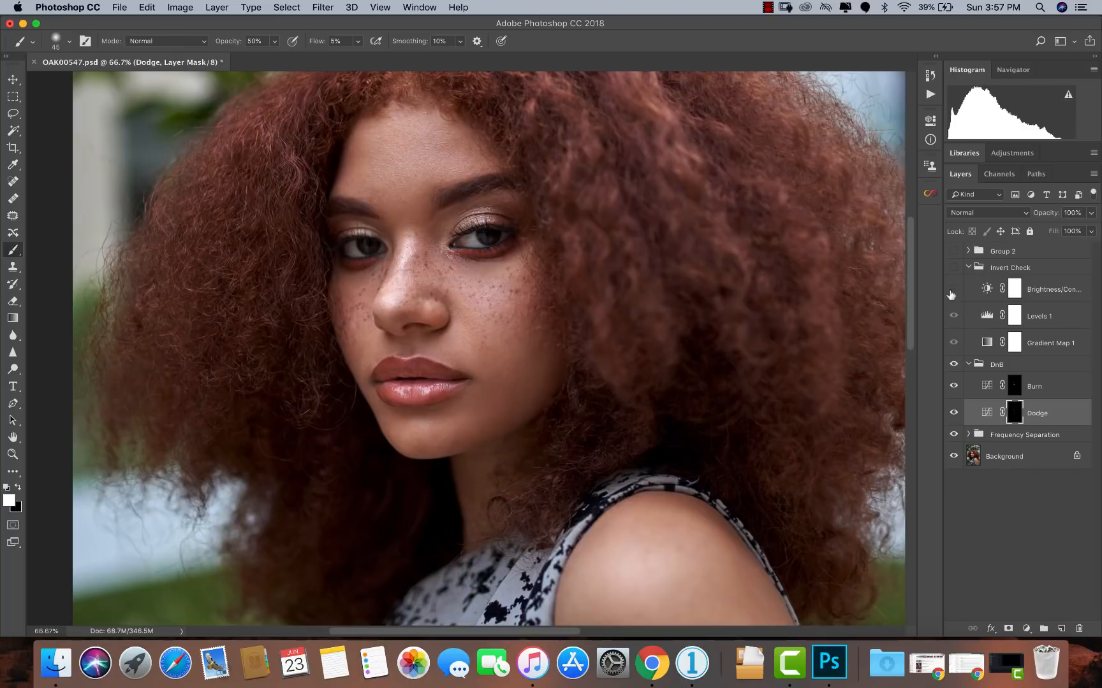
Step: Compare the portrait with the DnB group hidden and shown at a wider view
{"action": "left_click", "coordinate": [954, 364]}
{"action": "left_click", "coordinate": [954, 364]}
{"action": "left_click", "coordinate": [474, 285], "text": "alt"}
{"action": "left_click", "coordinate": [474, 285], "text": "alt"}
{"action": "left_click", "coordinate": [474, 285], "text": "super"}
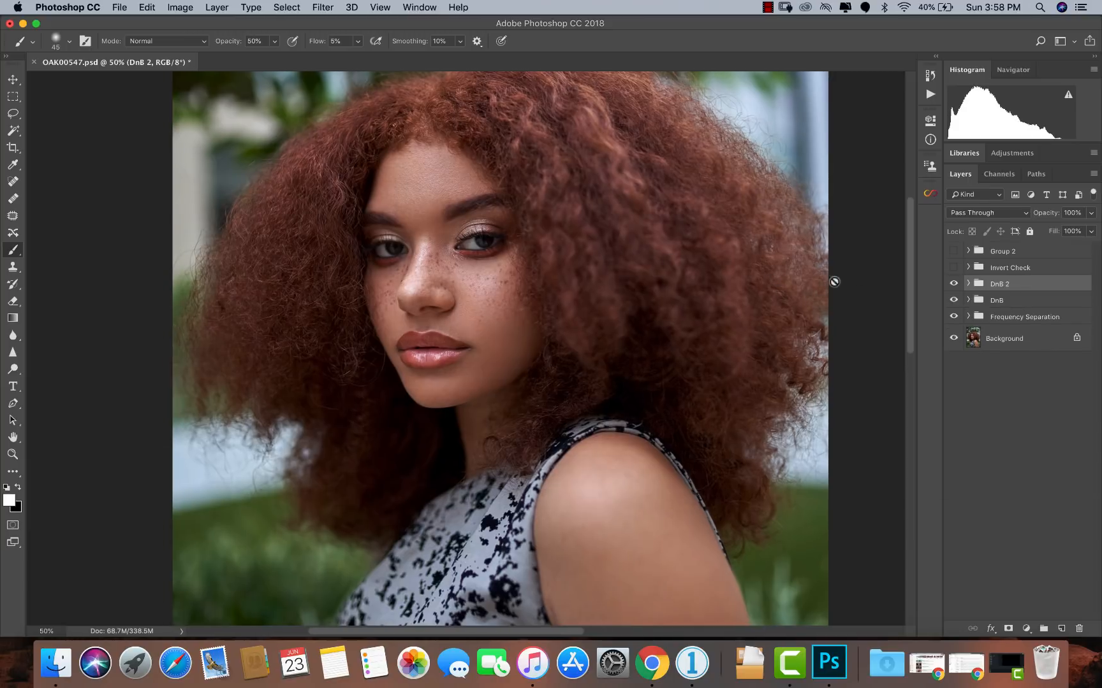
Step: Compare the portrait with the DnB 2 and DnB groups switched off and on, together and separately
{"action": "left_click", "coordinate": [954, 284]}
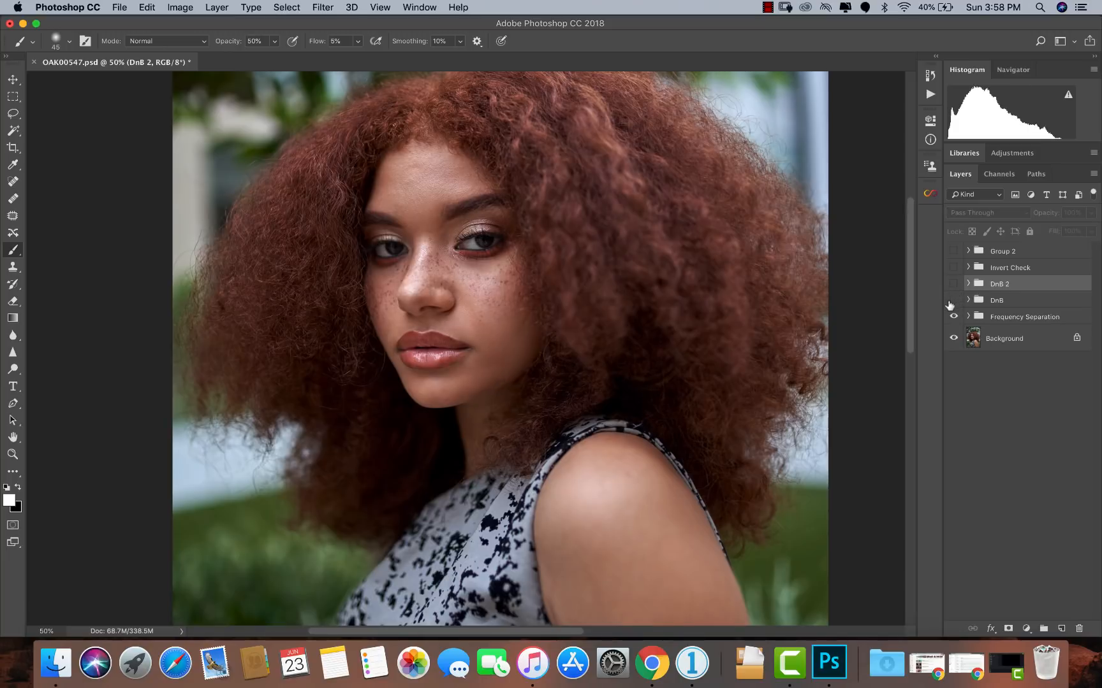
{"action": "left_click", "coordinate": [953, 283]}
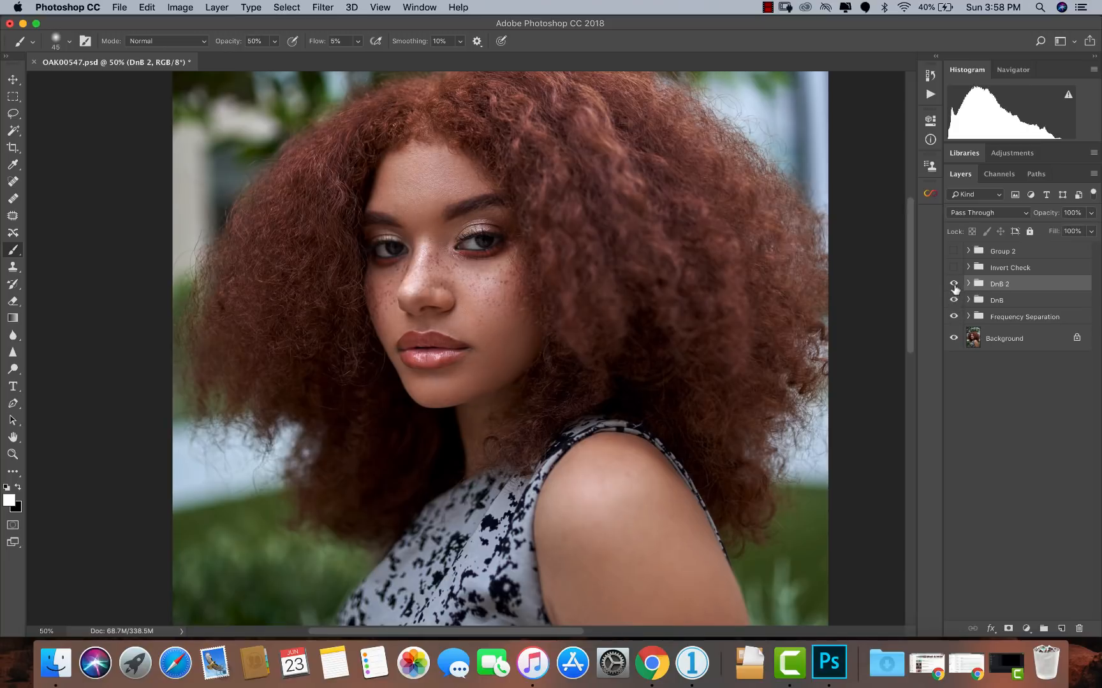
{"action": "left_click", "coordinate": [954, 285]}
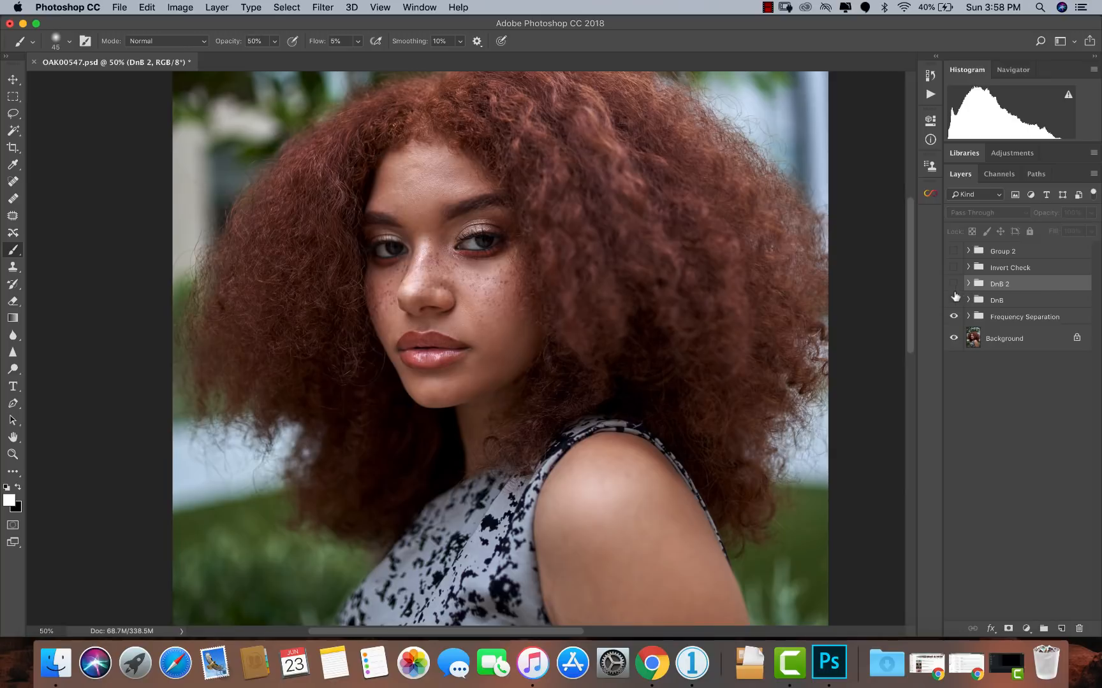
{"action": "left_click", "coordinate": [954, 300]}
{"action": "left_click", "coordinate": [954, 302]}
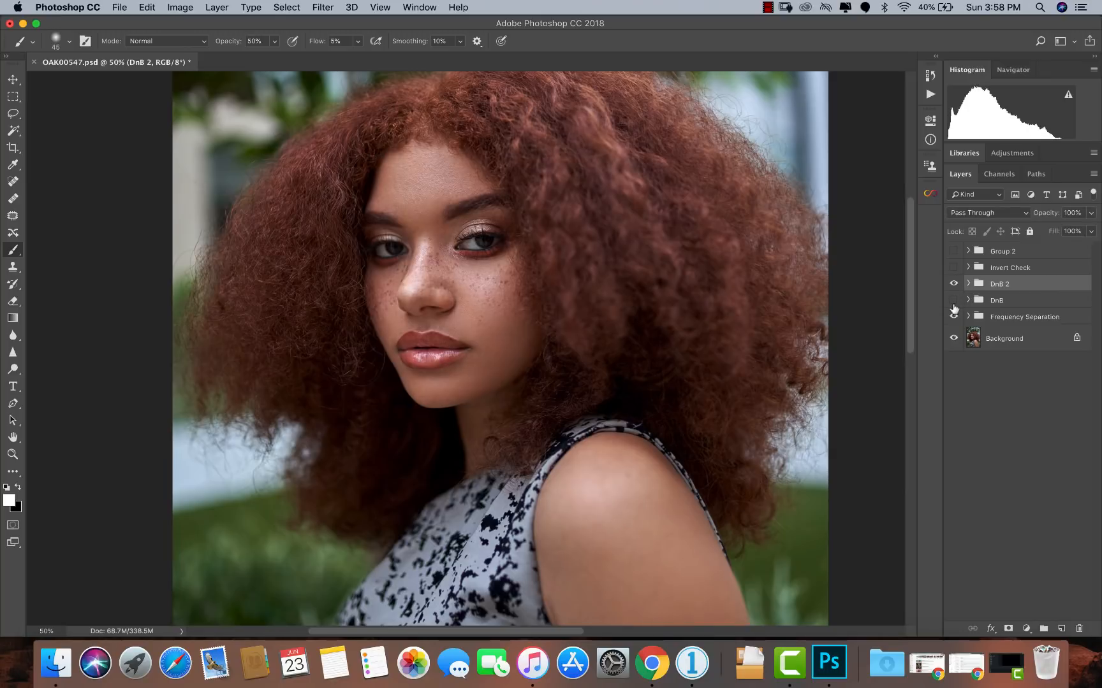
{"action": "left_click", "coordinate": [955, 286]}
{"action": "left_click", "coordinate": [954, 300]}
{"action": "left_click", "coordinate": [954, 284]}
Step: Compare the face with the DnB 2 group hidden and shown at closer and wider views, leave it visible, and deselect all layers
{"action": "key", "text": "z"}
{"action": "left_click", "coordinate": [479, 244]}
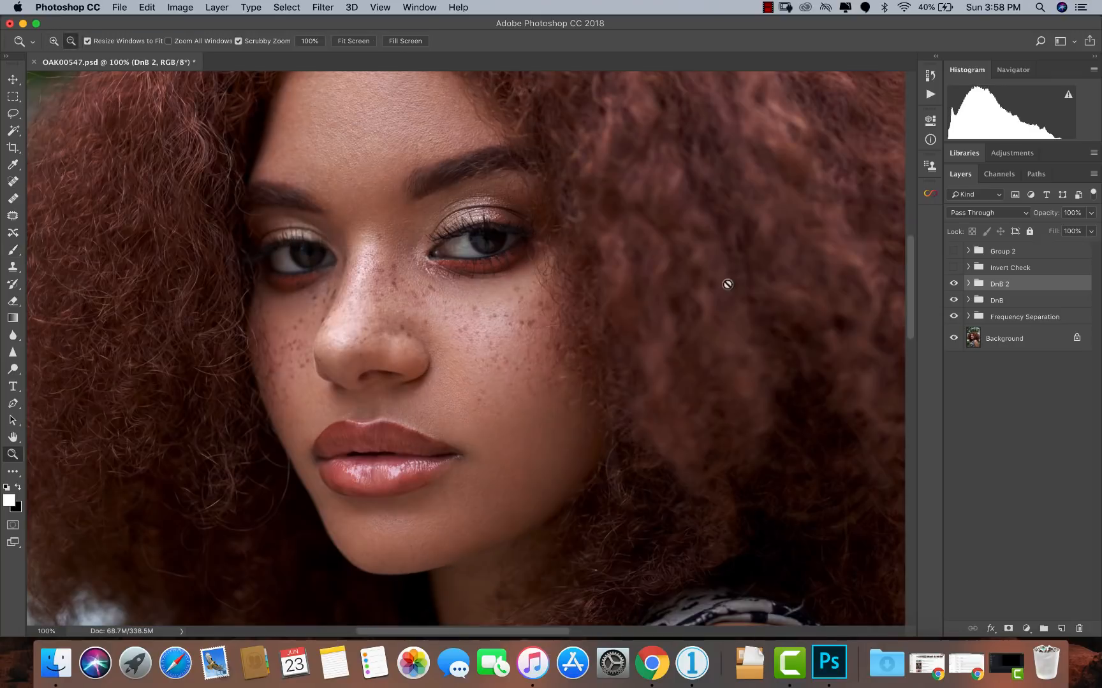
{"action": "key", "text": "b"}
{"action": "mouse_move", "coordinate": [954, 283]}
{"action": "left_mouse_down"}
{"action": "mouse_move", "coordinate": [954, 300]}
{"action": "mouse_move", "coordinate": [952, 287]}
{"action": "left_mouse_up"}
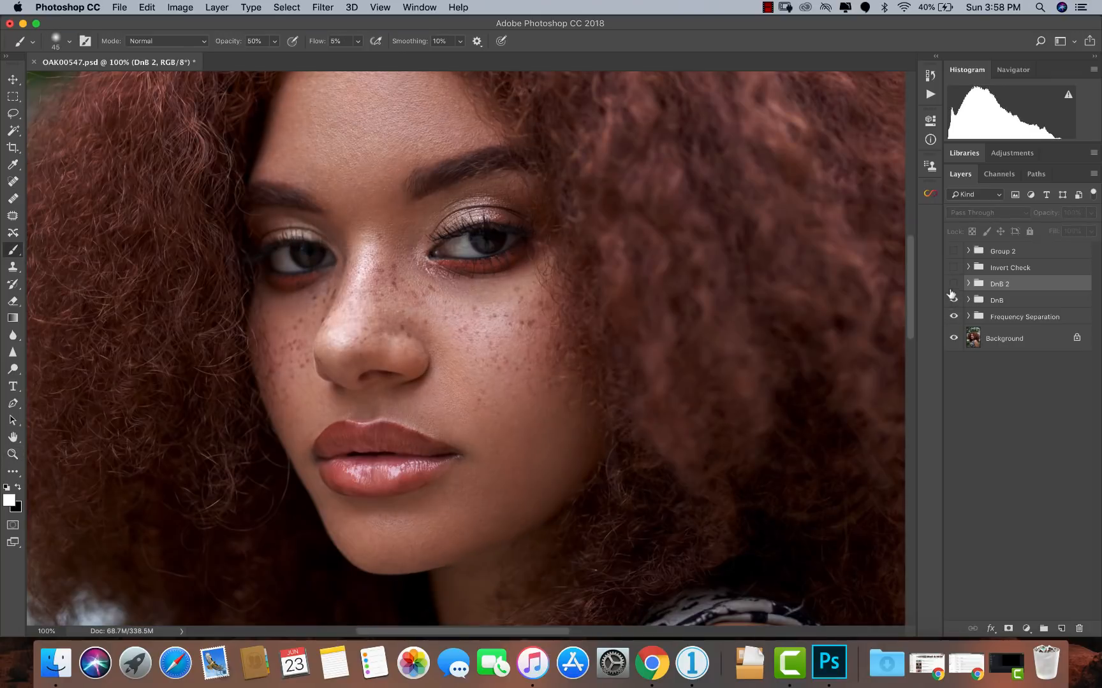
{"action": "key", "text": "z"}
{"action": "left_click", "coordinate": [565, 316], "text": "alt"}
{"action": "left_click", "coordinate": [568, 315], "text": "alt"}
{"action": "left_click", "coordinate": [572, 314], "text": "alt"}
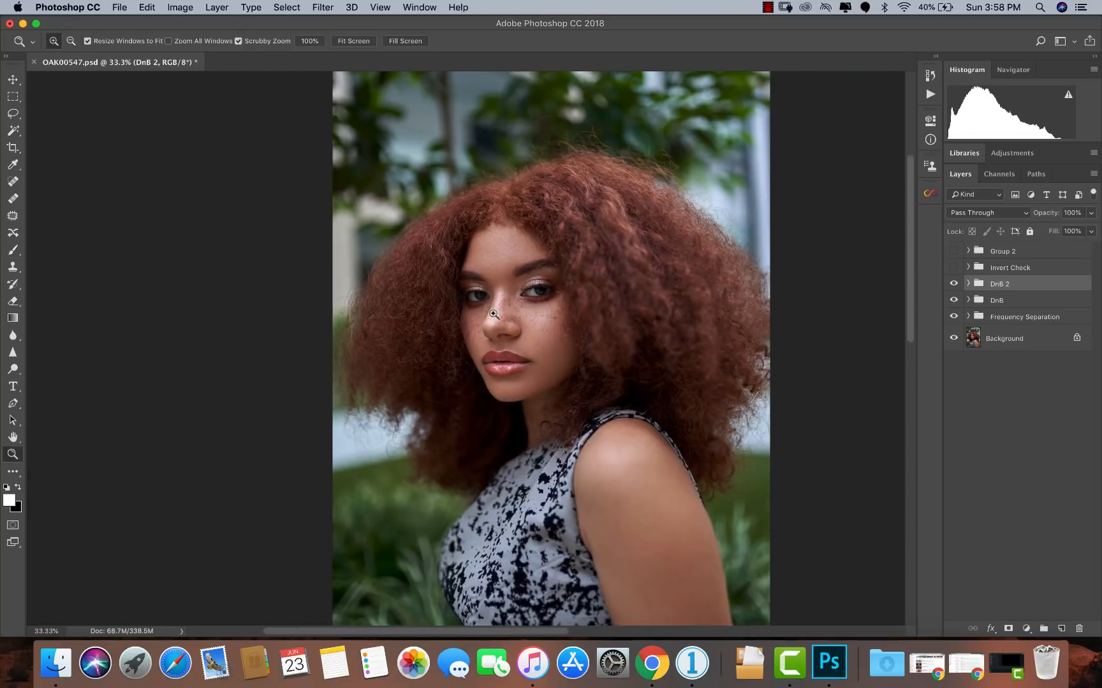
{"action": "left_click", "coordinate": [502, 297]}
{"action": "key", "text": "b"}
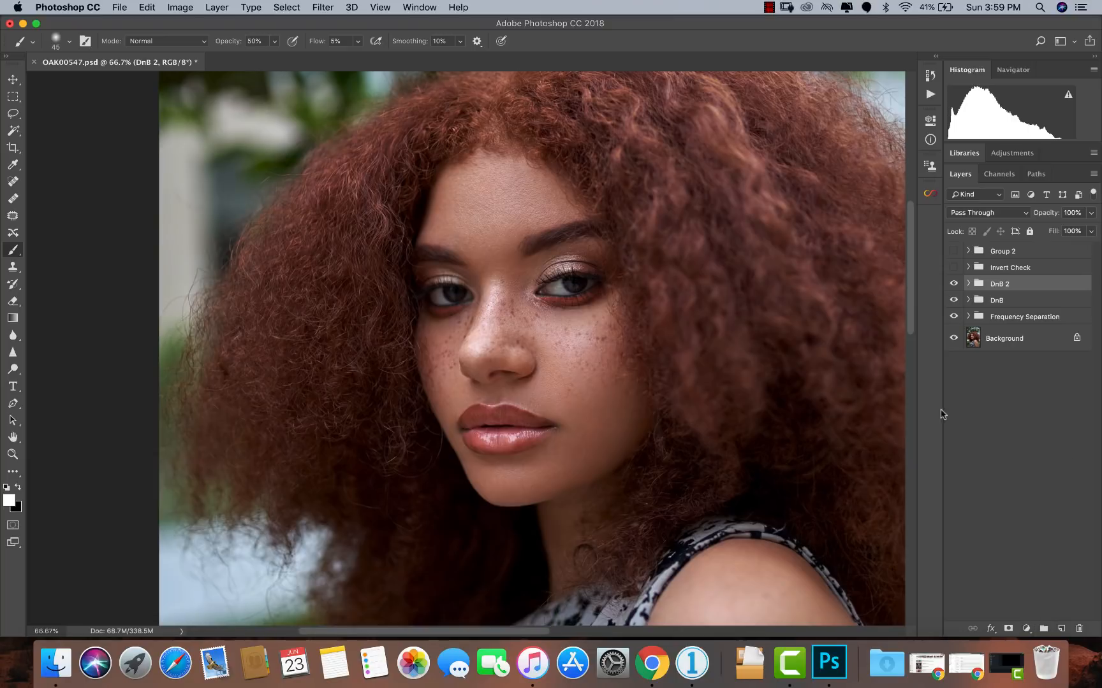
{"action": "left_click", "coordinate": [1037, 596]}
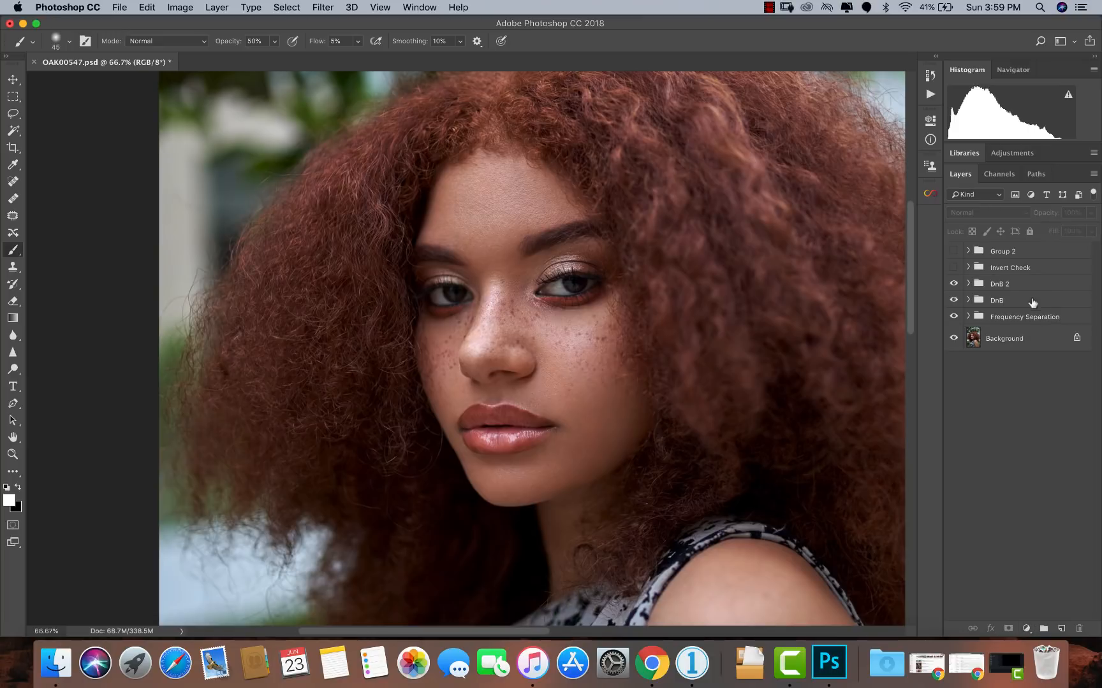
Step: Add a Curves adjustment layer above the DnB 2 group and lift its midtones from input 129 to output 160
{"action": "left_click", "coordinate": [1021, 280]}
{"action": "left_click", "coordinate": [1026, 627]}
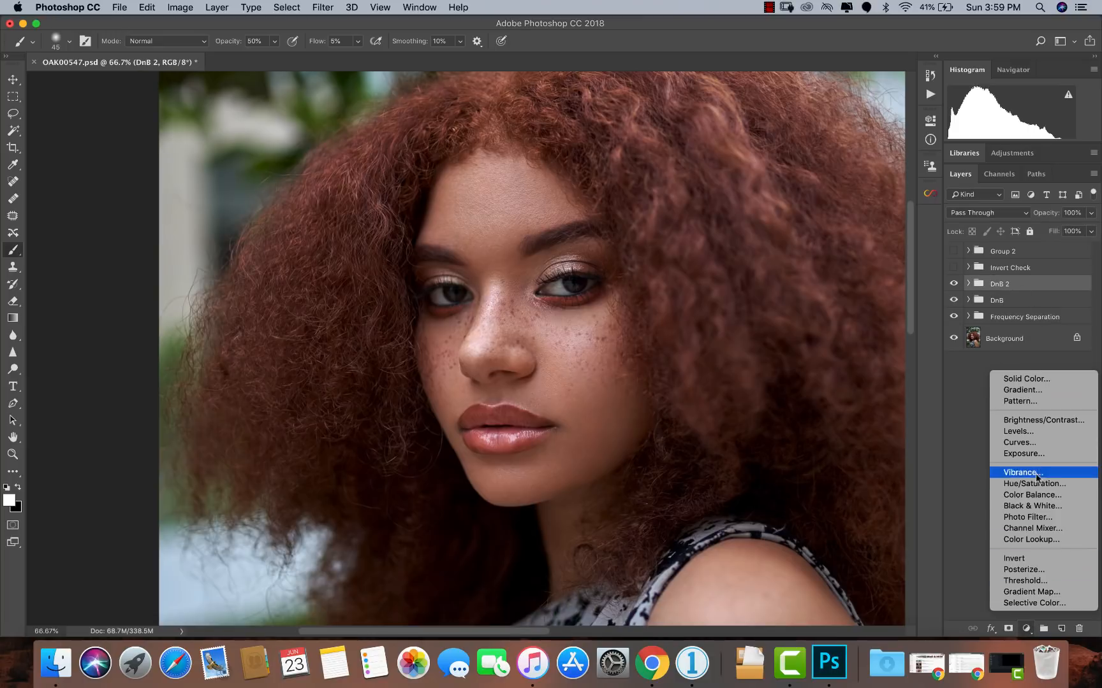
{"action": "left_click", "coordinate": [1031, 441]}
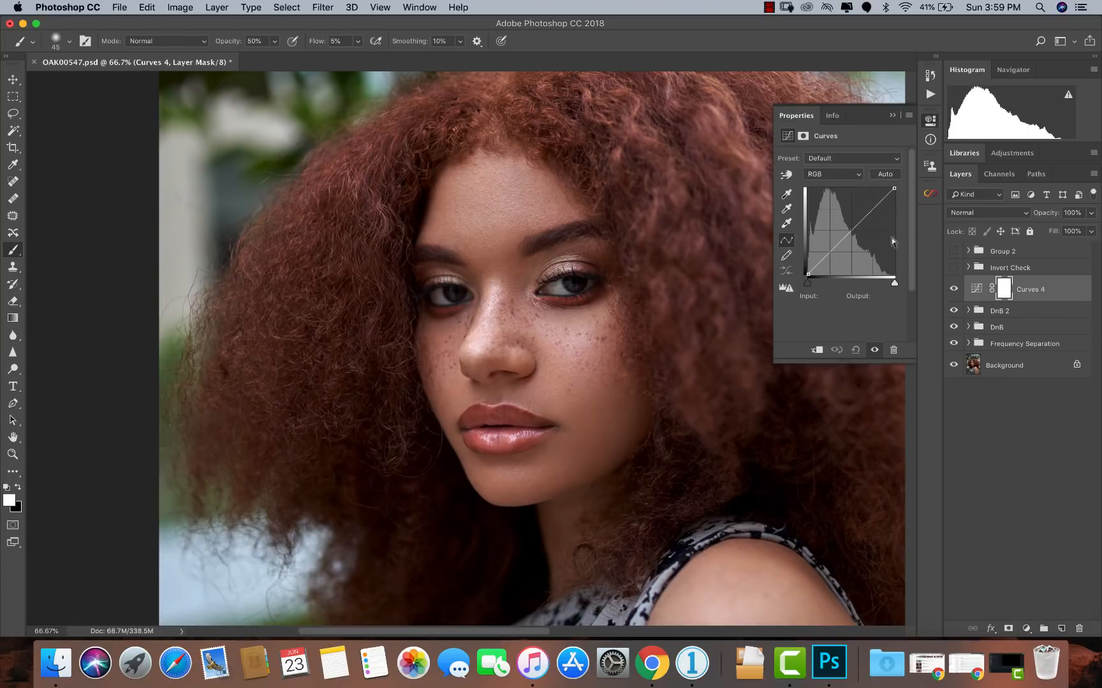
{"action": "left_click_drag", "start_coordinate": [851, 232], "coordinate": [852, 220]}
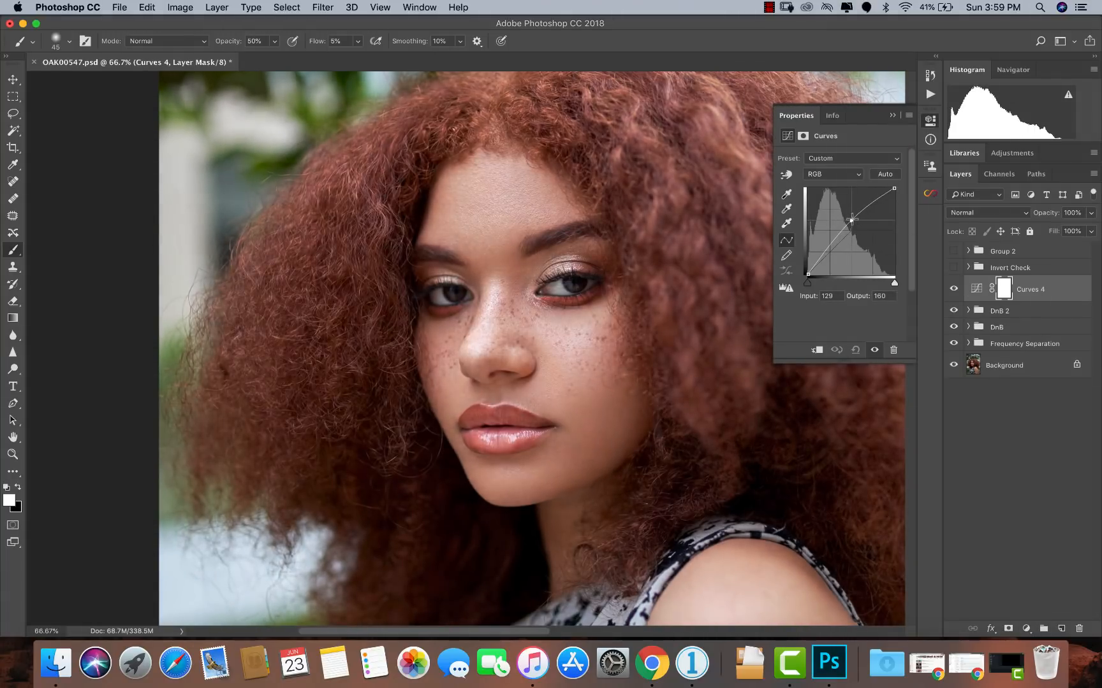
{"action": "left_click", "coordinate": [891, 115]}
Step: Rename the brightening Curves layer to Dodge and invert its mask to black
{"action": "double_click", "coordinate": [1017, 290]}
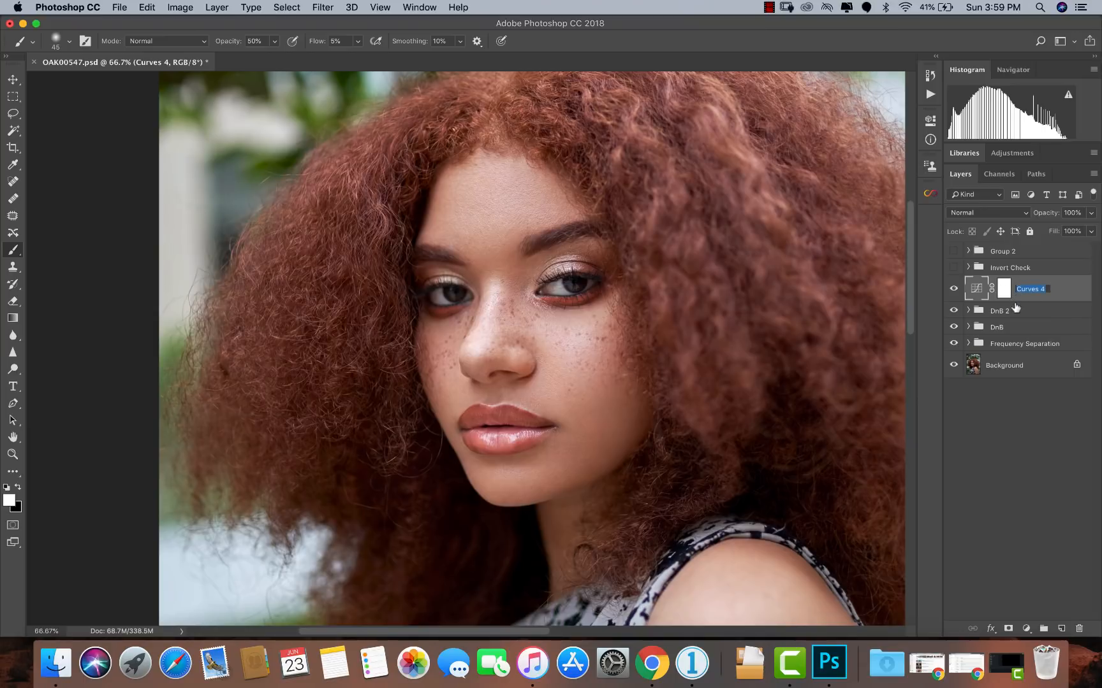
{"action": "type", "text": "Dodge"}
{"action": "key", "text": "Return"}
{"action": "left_click", "coordinate": [1004, 289]}
{"action": "key", "text": "super+i"}
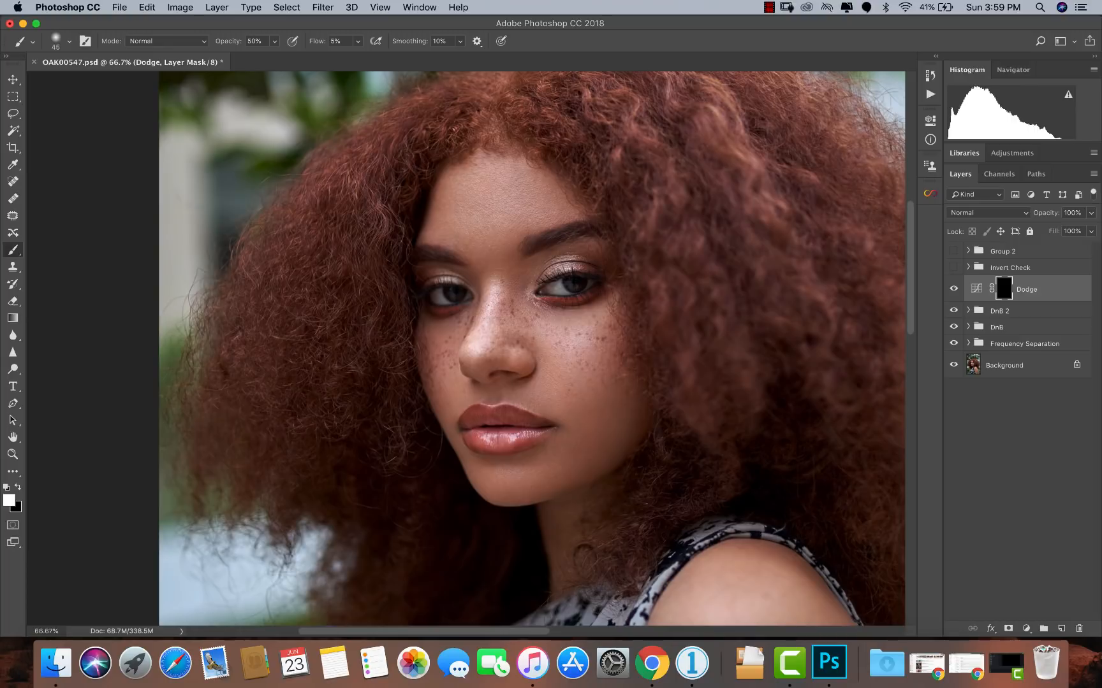
Step: Add a second Curves adjustment layer above Dodge and lower its midtones from input 128 to output 103
{"action": "left_click", "coordinate": [1026, 628]}
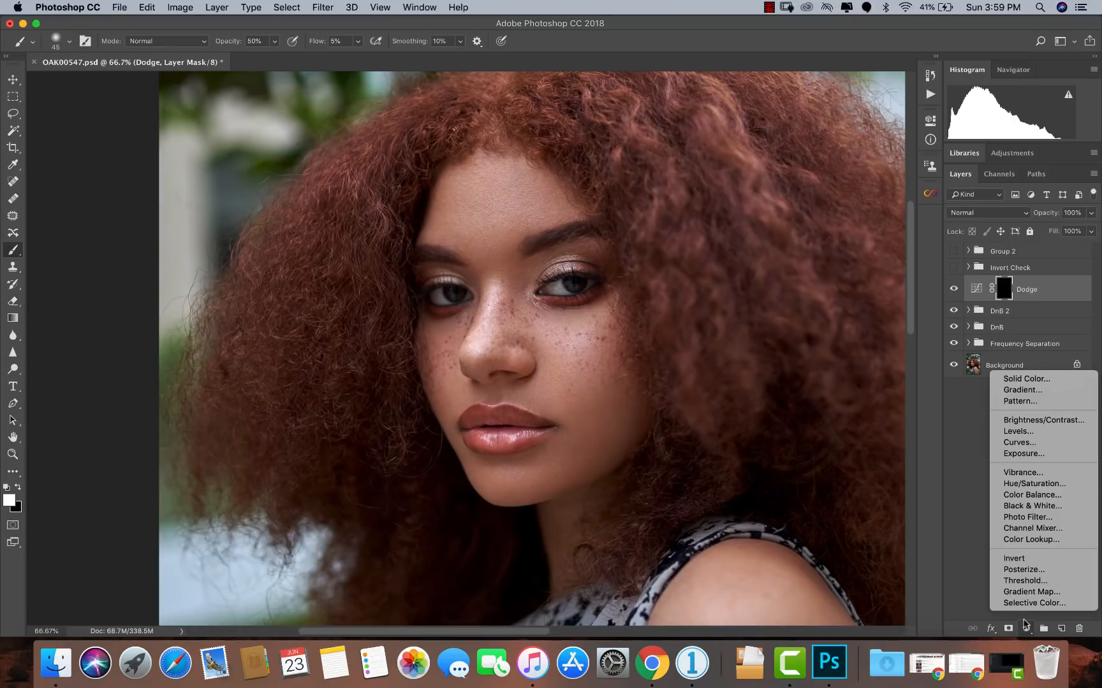
{"action": "left_click", "coordinate": [1041, 444]}
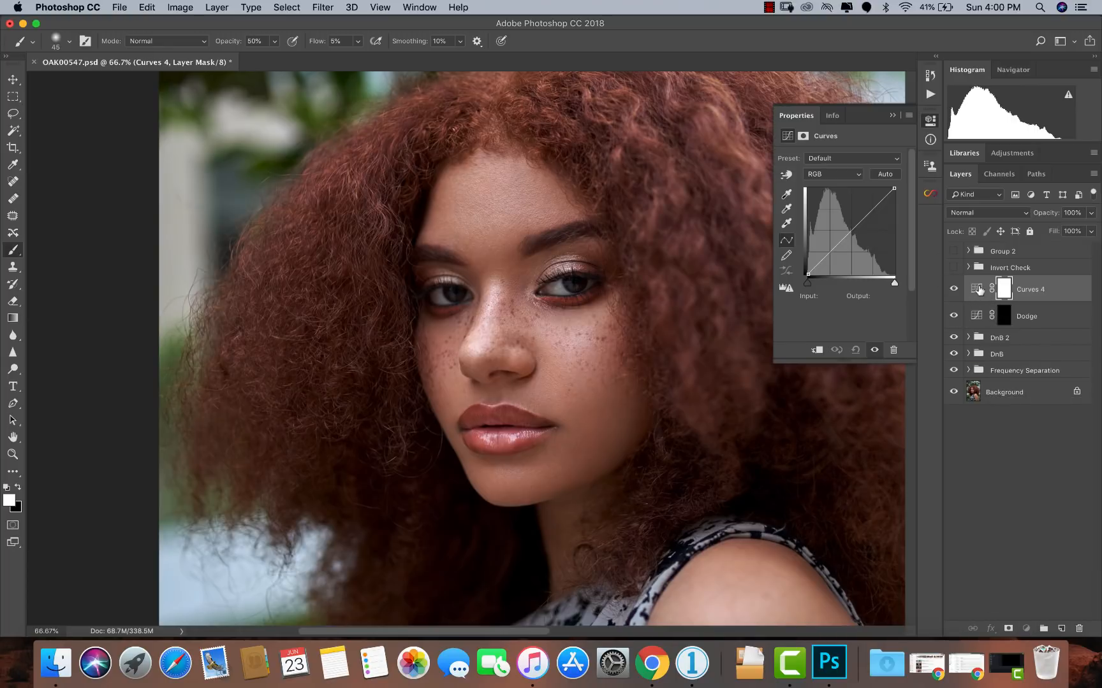
{"action": "left_click_drag", "start_coordinate": [851, 230], "coordinate": [851, 239]}
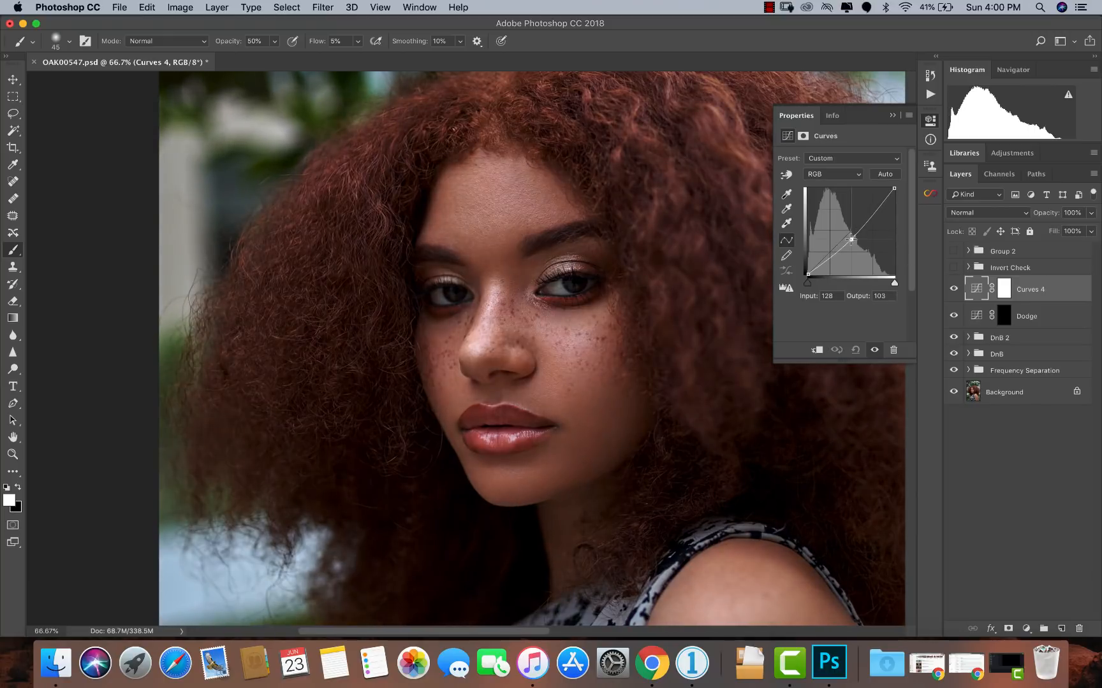
{"action": "left_click", "coordinate": [892, 115]}
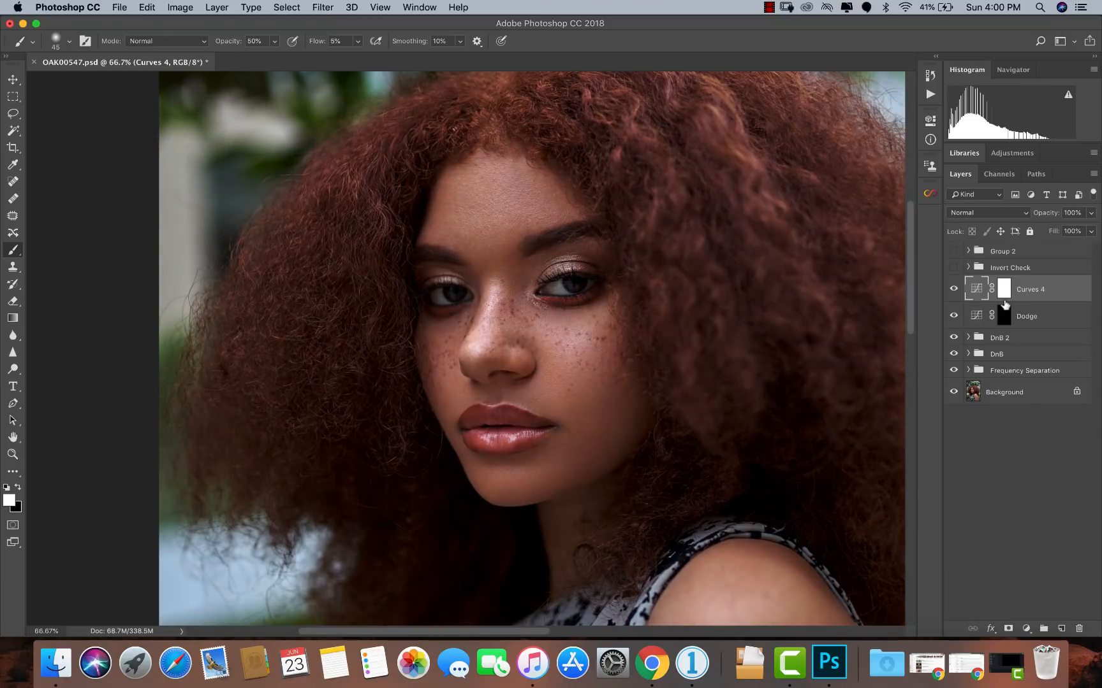
Step: Invert the darkening Curves layer's mask to black and rename the layer to Burn
{"action": "left_click", "coordinate": [1005, 291]}
{"action": "key", "text": "super+i"}
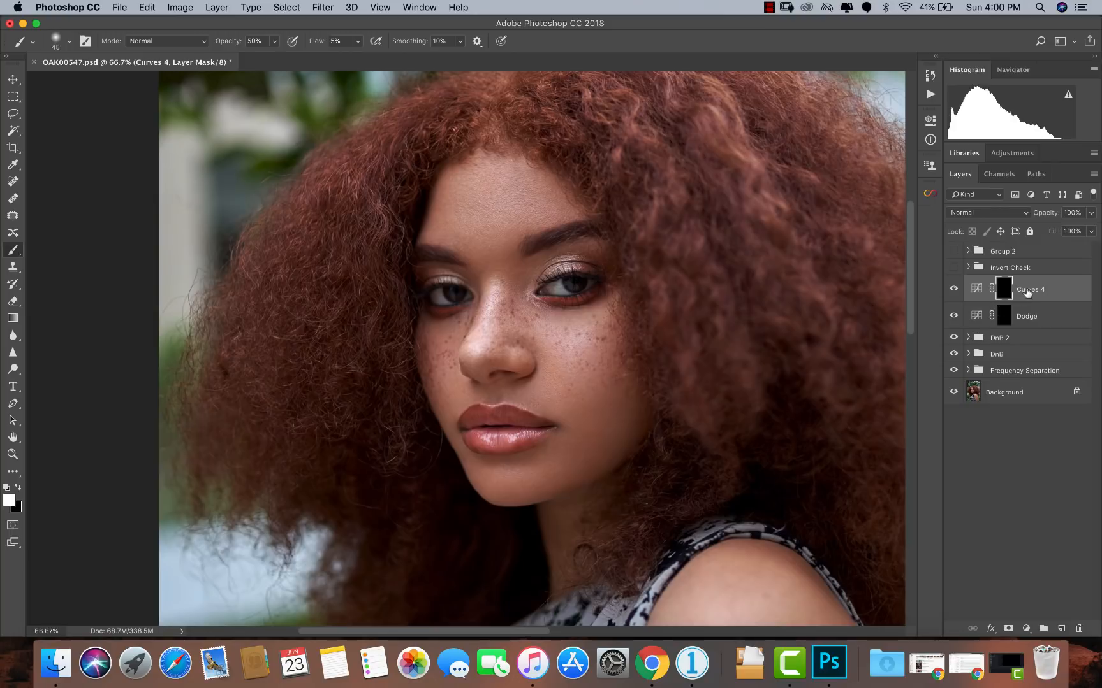
{"action": "double_click", "coordinate": [1028, 289]}
{"action": "type", "text": "B"}
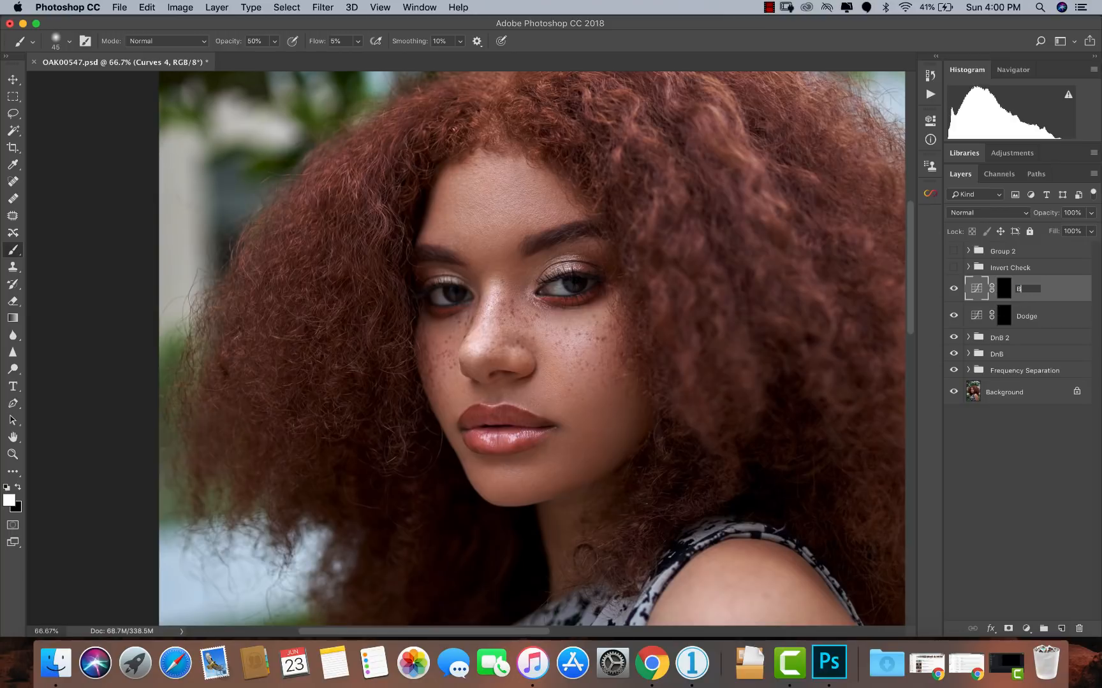
{"action": "type", "text": "urn"}
{"action": "key", "text": "Return"}
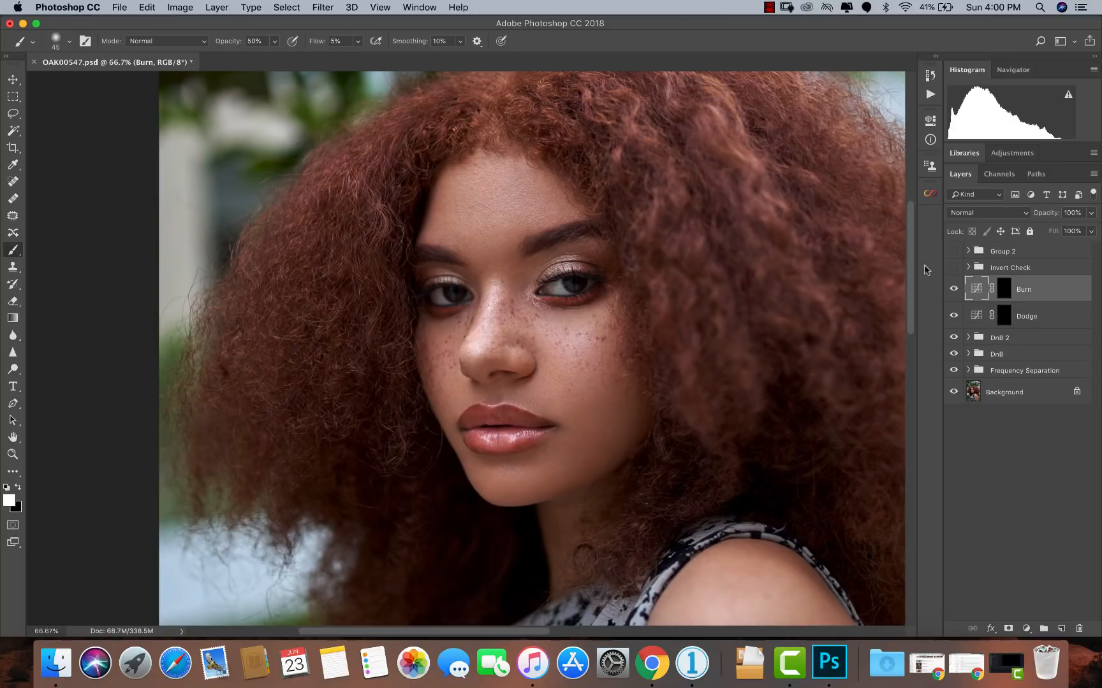
Step: Group the Burn and Dodge layers, name the group Global DnB, and expand it
{"action": "left_click", "coordinate": [1029, 323], "text": "shift"}
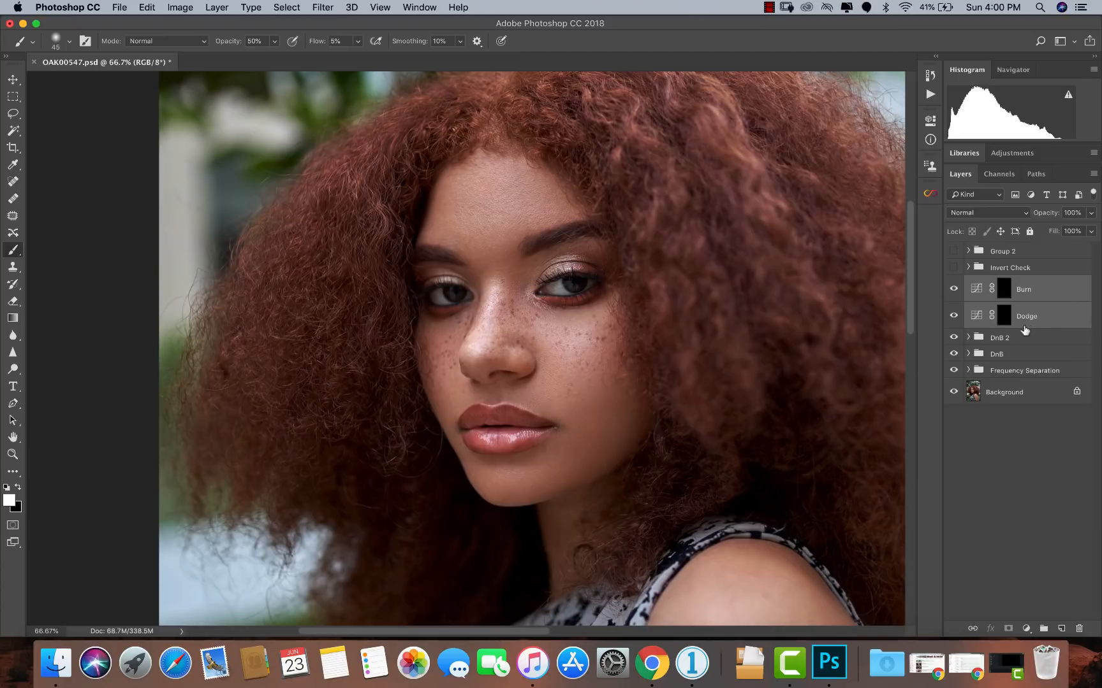
{"action": "key", "text": "super+g"}
{"action": "double_click", "coordinate": [1004, 284]}
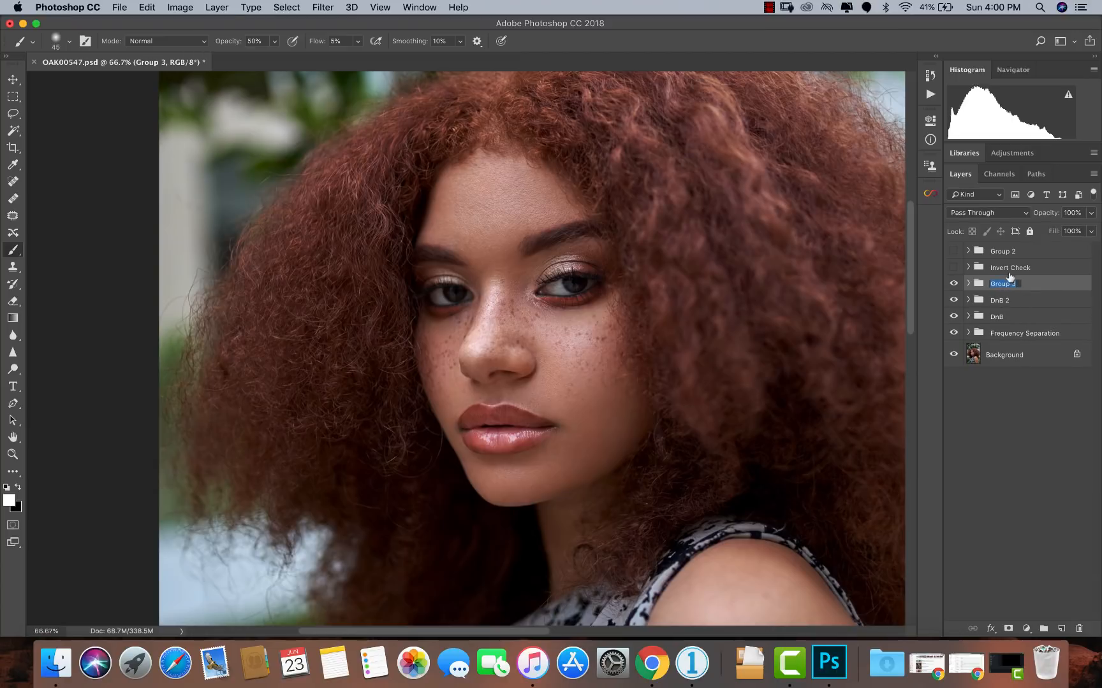
{"action": "type", "text": "Global DN"}
{"action": "key", "text": "BackSpace"}
{"action": "type", "text": "nB"}
{"action": "left_click", "coordinate": [1053, 285]}
{"action": "left_click", "coordinate": [968, 284]}
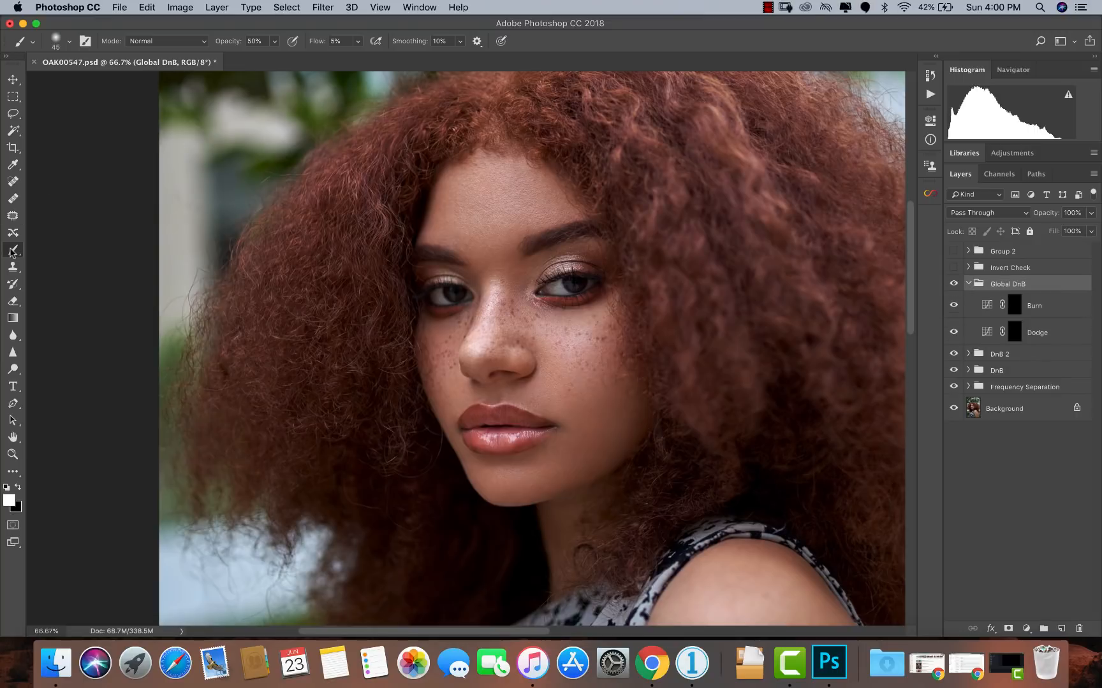
Step: Set the Brush tool to 100% opacity and 2% flow
{"action": "left_click_drag", "start_coordinate": [13, 251], "coordinate": [42, 251]}
{"action": "left_click", "coordinate": [41, 249]}
{"action": "left_click", "coordinate": [258, 42]}
{"action": "type", "text": "1000"}
{"action": "key", "text": "Tab"}
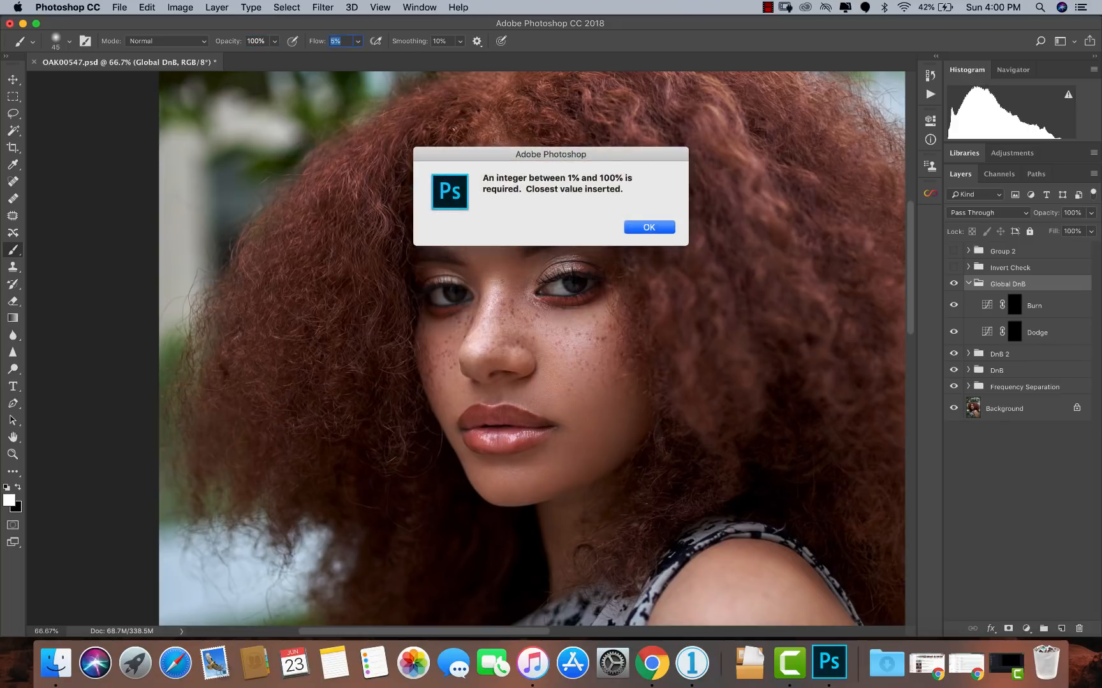
{"action": "key", "text": "Return"}
{"action": "type", "text": "2"}
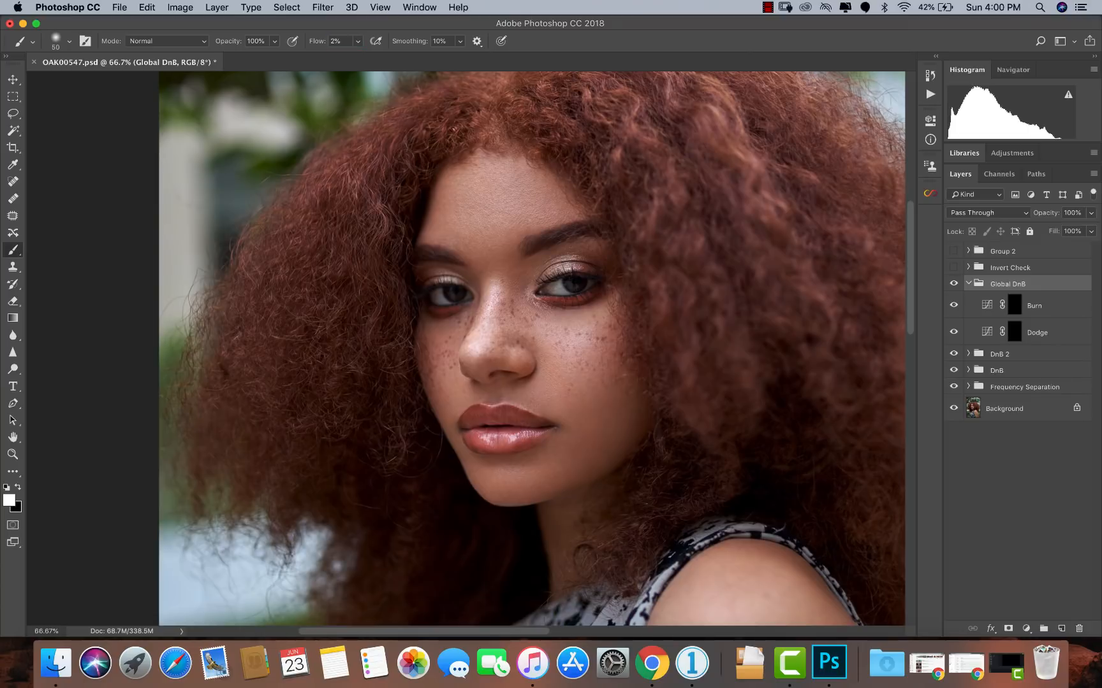
Step: Brighten the forehead and facial highlights on the Global DnB group's Dodge mask with a soft white brush of about 300 px
{"action": "left_click", "coordinate": [1014, 332]}
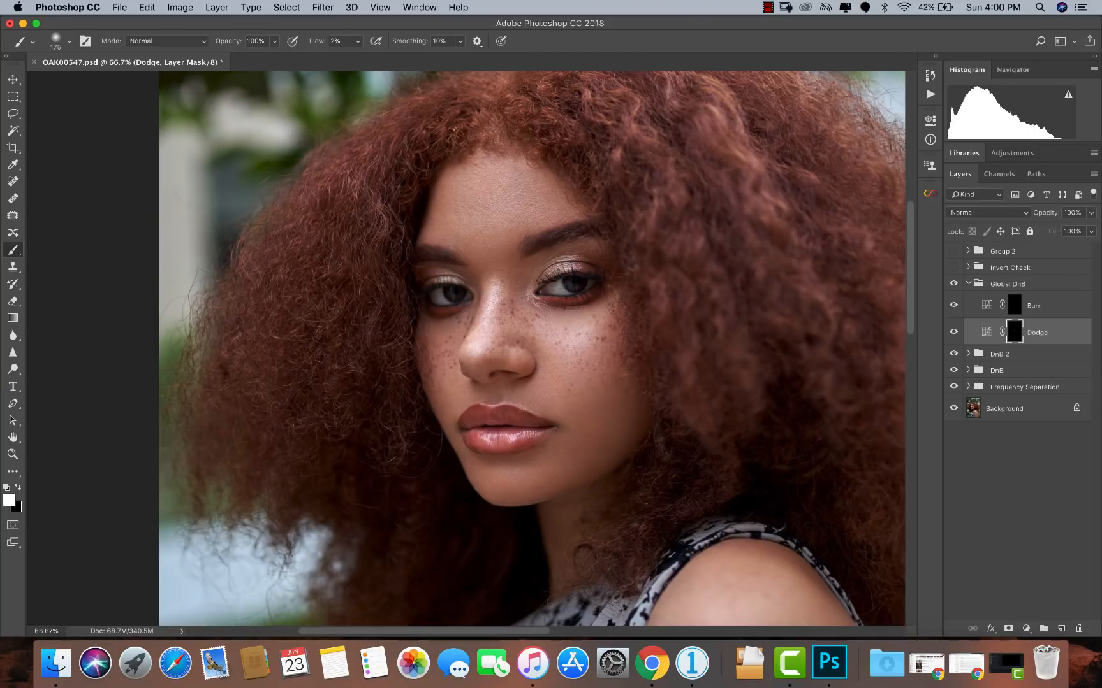
{"action": "left_click", "coordinate": [954, 332]}
{"action": "left_click", "coordinate": [954, 332]}
{"action": "key", "text": "bracketright"}
{"action": "key", "text": "bracketright"}
{"action": "key", "text": "bracketright"}
{"action": "mouse_move", "coordinate": [495, 200]}
{"action": "left_mouse_down"}
{"action": "mouse_move", "coordinate": [494, 211]}
{"action": "mouse_move", "coordinate": [503, 192]}
{"action": "mouse_move", "coordinate": [494, 181]}
{"action": "left_mouse_up"}
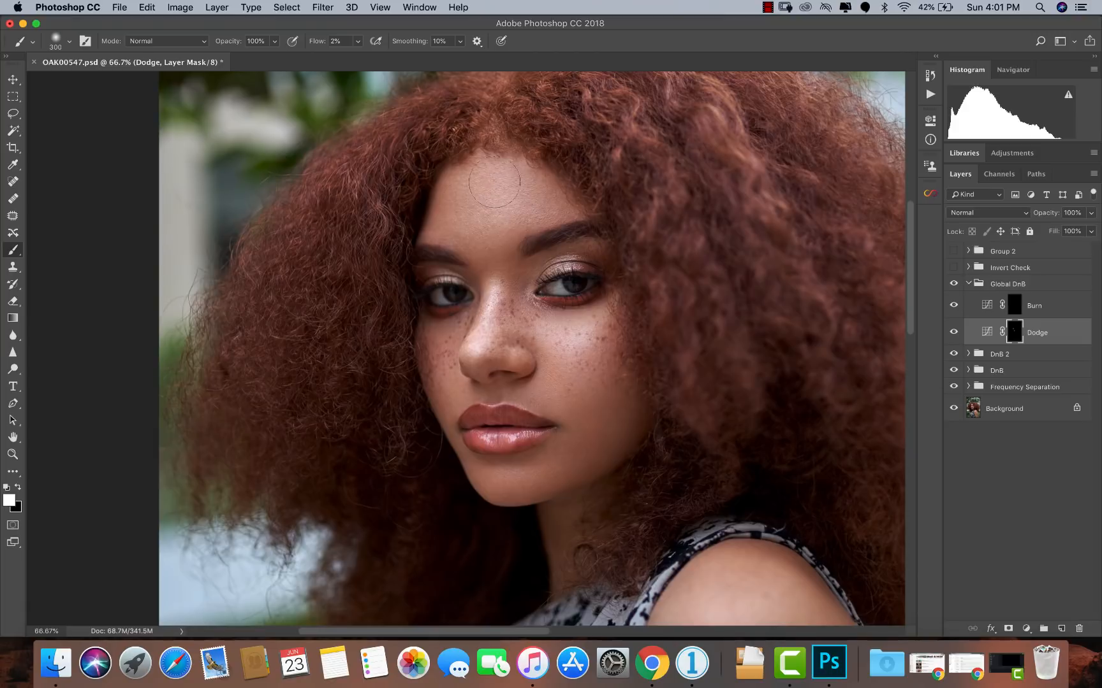
{"action": "key", "text": "bracketleft"}
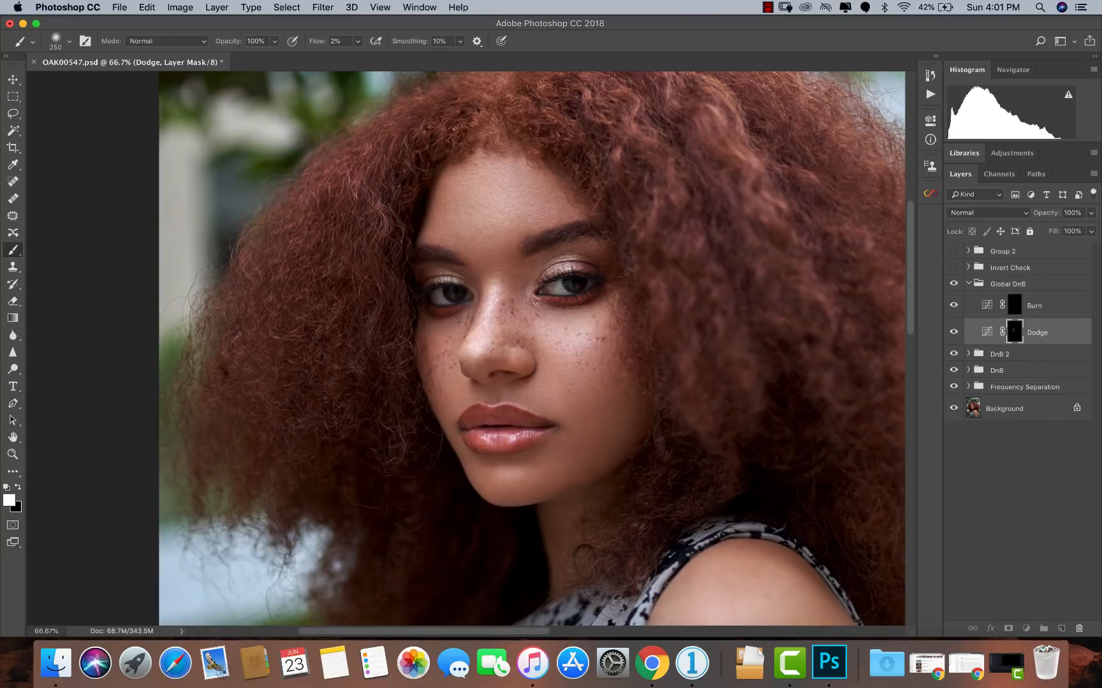
Step: Darken the forehead's shadow areas on the Global DnB group's Burn mask with a large soft white brush
{"action": "left_click", "coordinate": [1034, 305]}
{"action": "key", "text": "bracketright"}
{"action": "key", "text": "bracketright"}
{"action": "key", "text": "bracketright"}
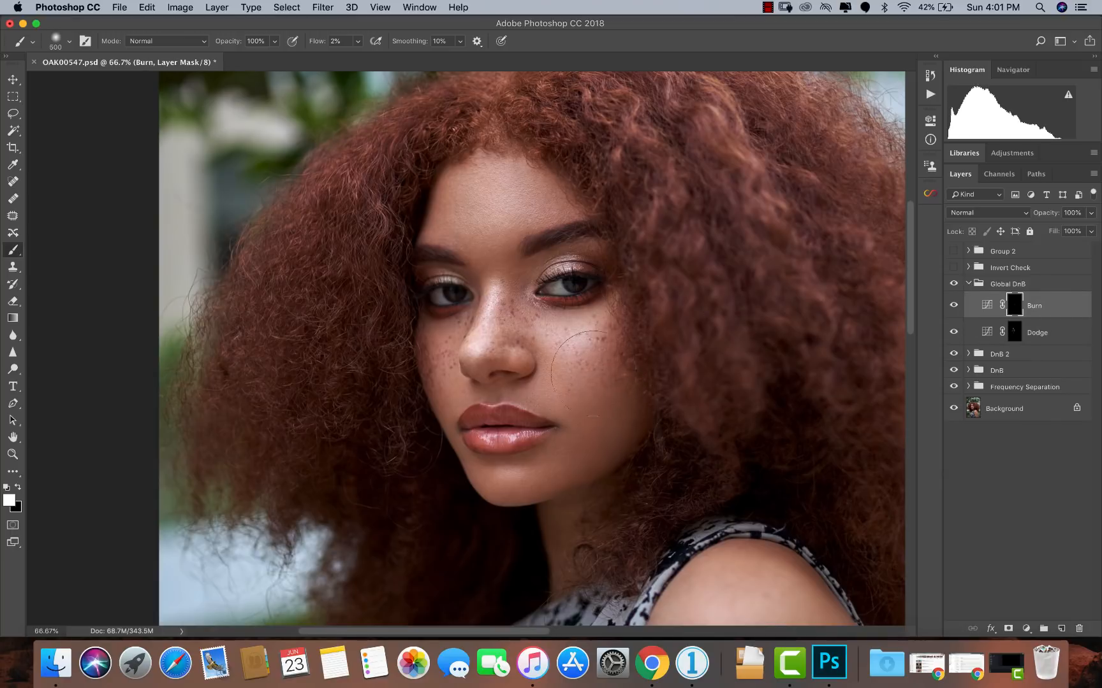
{"action": "key", "text": "bracketleft"}
{"action": "key", "text": "bracketleft"}
{"action": "key", "text": "bracketleft"}
{"action": "key", "text": "bracketright"}
{"action": "left_click_drag", "start_coordinate": [537, 185], "coordinate": [467, 174]}
{"action": "left_click_drag", "start_coordinate": [561, 182], "coordinate": [564, 184]}
{"action": "key", "text": "bracketleft"}
Step: Select the Global DnB group's Dodge mask and set the brush size to 125 px
{"action": "left_click", "coordinate": [1014, 333]}
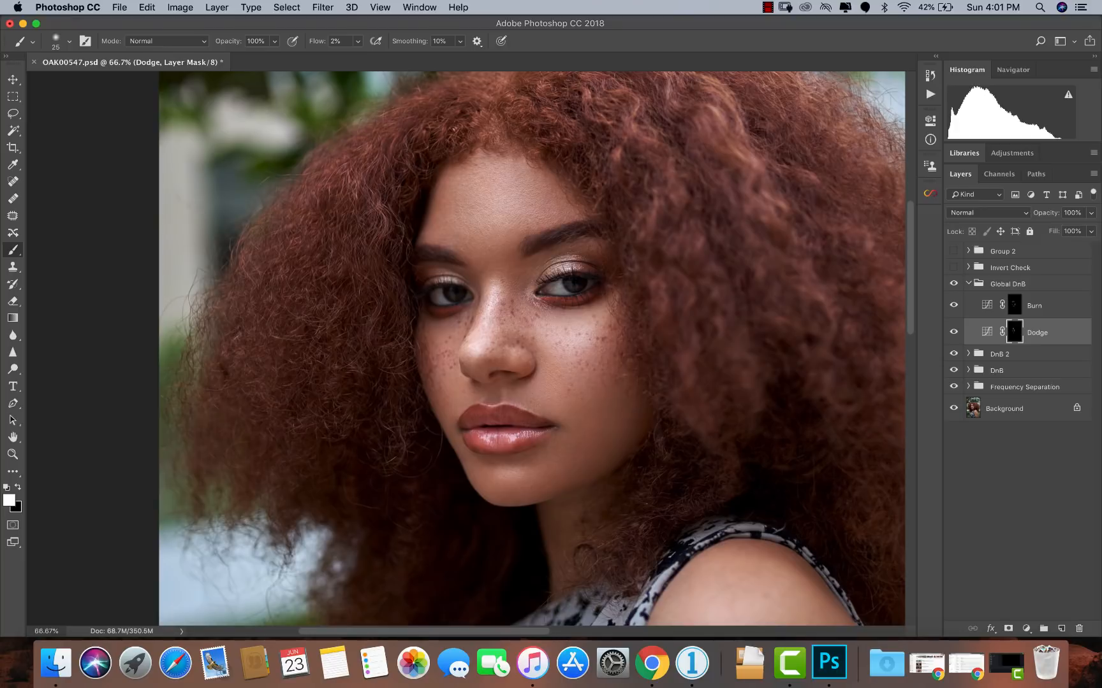
{"action": "left_click", "coordinate": [194, 42]}
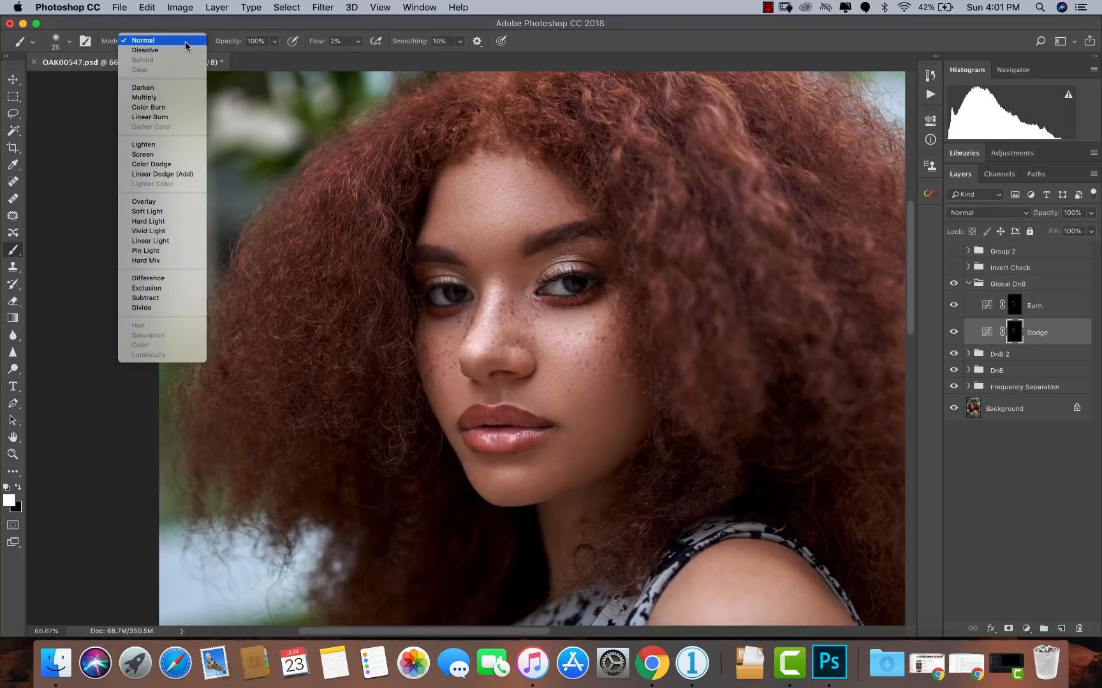
{"action": "left_click", "coordinate": [186, 42]}
{"action": "left_click", "coordinate": [192, 41]}
{"action": "left_click", "coordinate": [186, 42]}
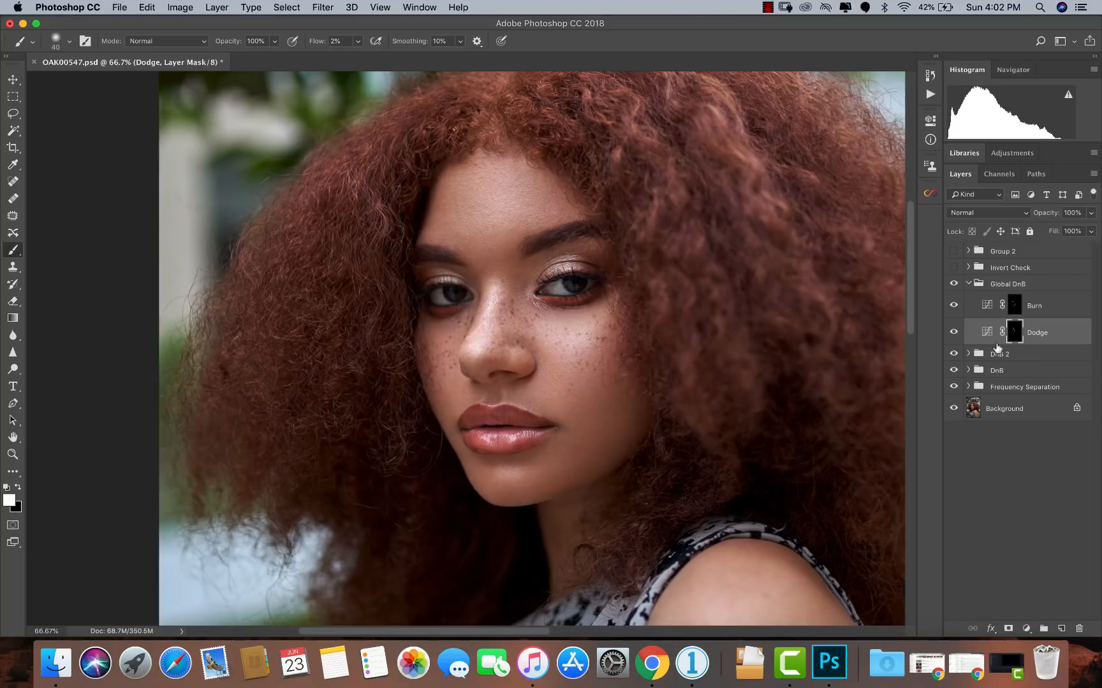
{"action": "key", "text": "]"}
{"action": "key", "text": "]"}
{"action": "key", "text": "]"}
{"action": "key", "text": "]"}
{"action": "key", "text": "]"}
{"action": "key", "text": "]"}
{"action": "key", "text": "bracketleft"}
{"action": "key", "text": "bracketleft"}
{"action": "key", "text": "bracketleft"}
{"action": "key", "text": "bracketleft"}
{"action": "key", "text": "bracketleft"}
{"action": "key", "text": "bracketleft"}
Step: Compare the face with the Global DnB group hidden and shown, and leave the group visible
{"action": "left_click", "coordinate": [953, 285]}
{"action": "left_click", "coordinate": [953, 285]}
{"action": "left_click", "coordinate": [953, 285]}
{"action": "left_click", "coordinate": [953, 285]}
{"action": "left_click", "coordinate": [953, 286]}
{"action": "left_click", "coordinate": [954, 286]}
{"action": "left_click", "coordinate": [954, 286]}
Step: Compare the whole portrait with the Global DnB group switched off and on at a wider view
{"action": "key", "text": "z"}
{"action": "left_click", "coordinate": [562, 363], "text": "alt"}
{"action": "left_click", "coordinate": [561, 363], "text": "alt"}
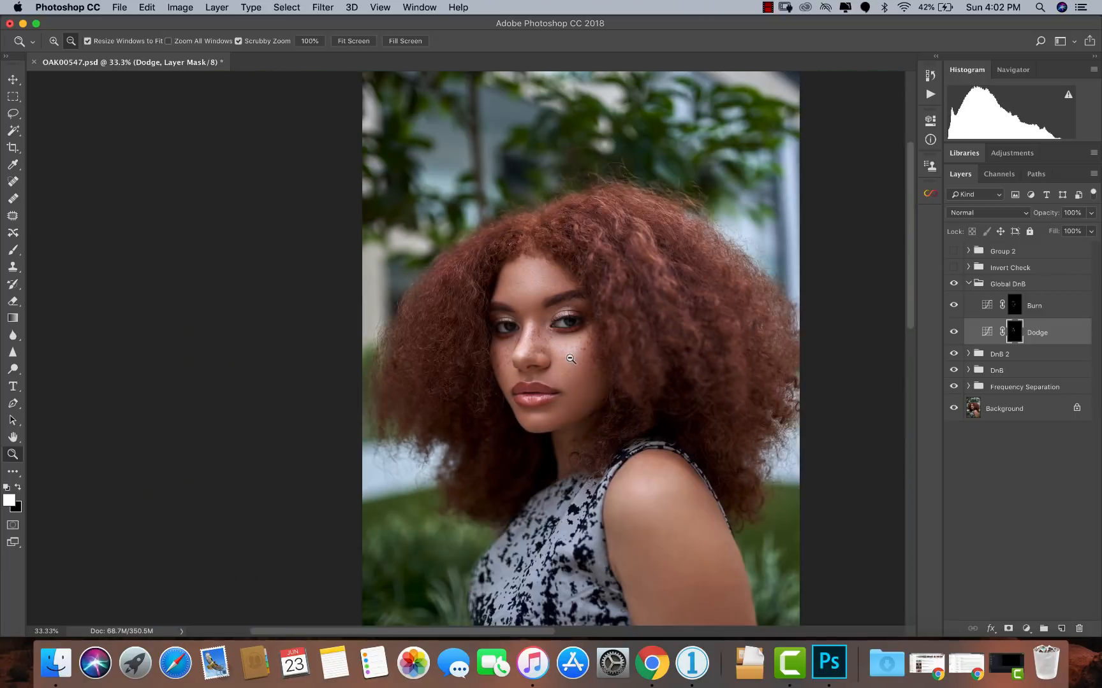
{"action": "left_click", "coordinate": [561, 363], "text": "alt"}
{"action": "key", "text": "b"}
{"action": "left_click", "coordinate": [954, 286]}
{"action": "left_click", "coordinate": [953, 286]}
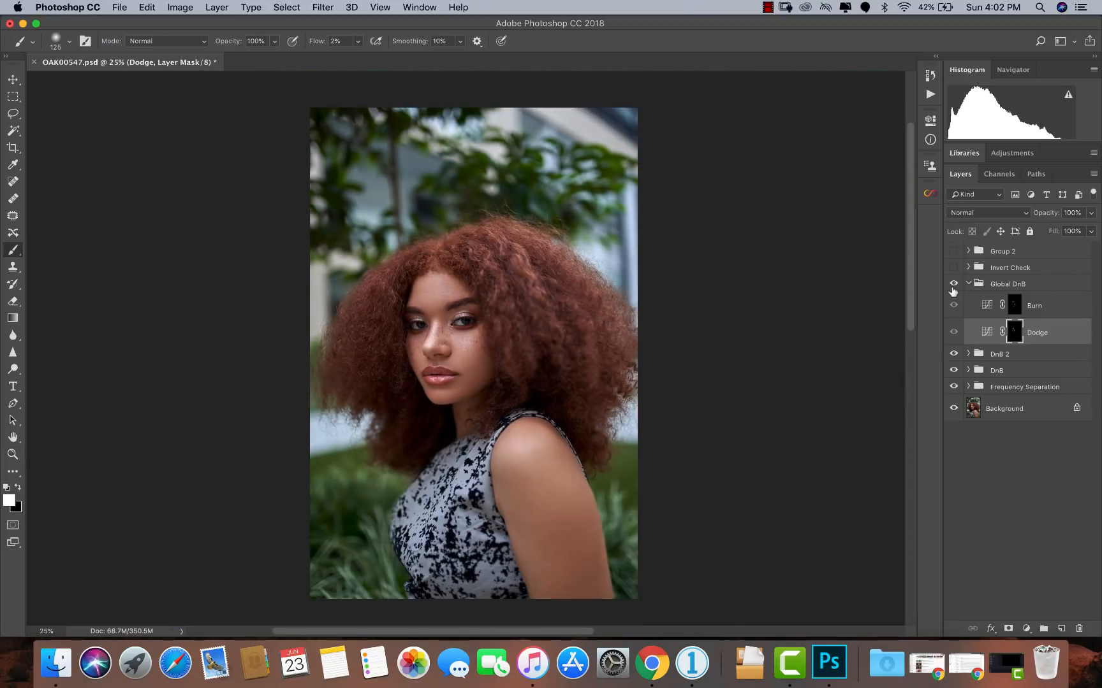
{"action": "left_click", "coordinate": [954, 287]}
{"action": "left_click", "coordinate": [953, 287]}
{"action": "left_click", "coordinate": [954, 287]}
{"action": "left_click", "coordinate": [953, 287]}
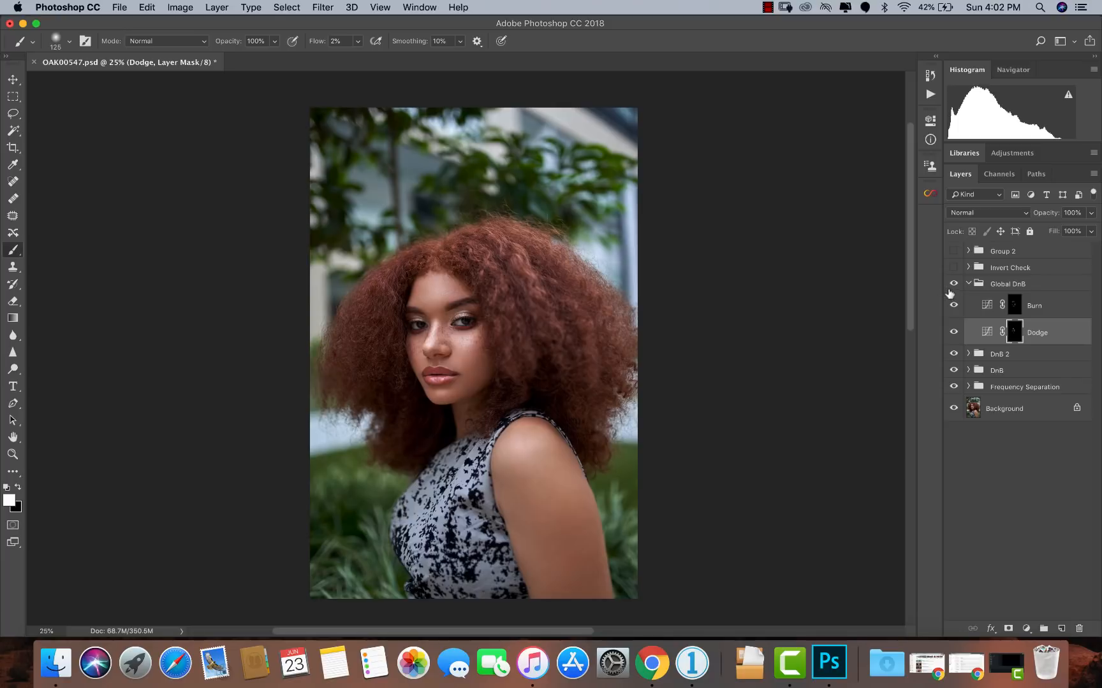
{"action": "left_click", "coordinate": [953, 287]}
{"action": "left_click", "coordinate": [954, 287]}
Step: Examine the contoured face at several closer and wider zoom levels
{"action": "key", "text": "z"}
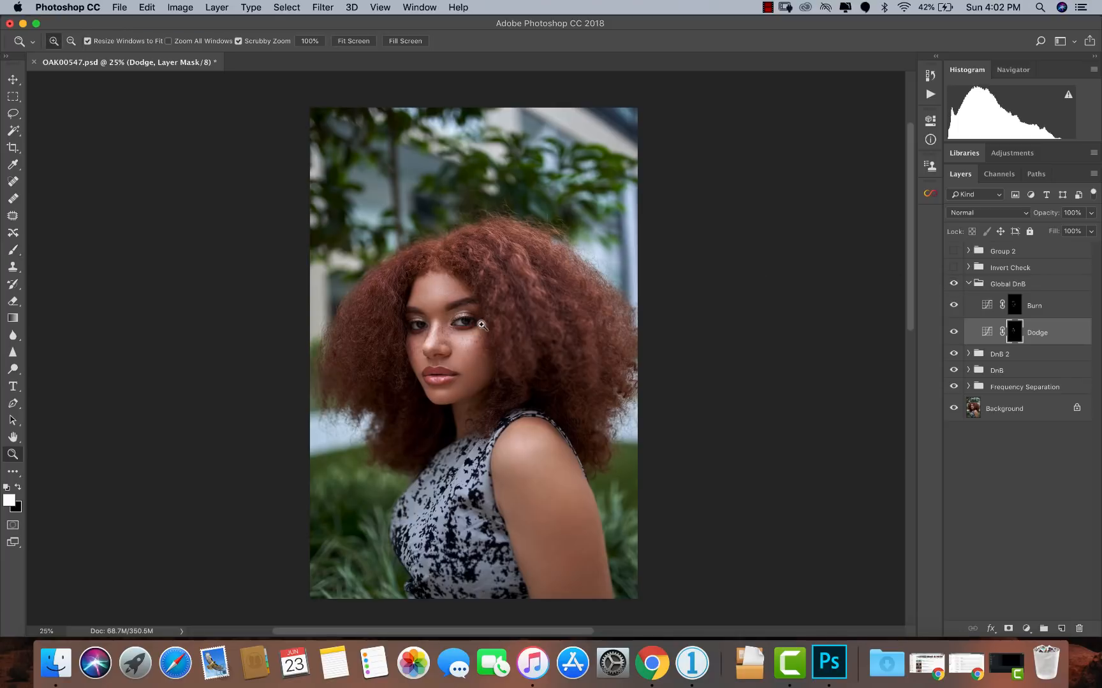
{"action": "left_click", "coordinate": [480, 321]}
{"action": "left_click", "coordinate": [480, 321]}
{"action": "left_click", "coordinate": [480, 321]}
{"action": "left_click", "coordinate": [338, 334], "text": "alt"}
{"action": "left_click", "coordinate": [394, 350]}
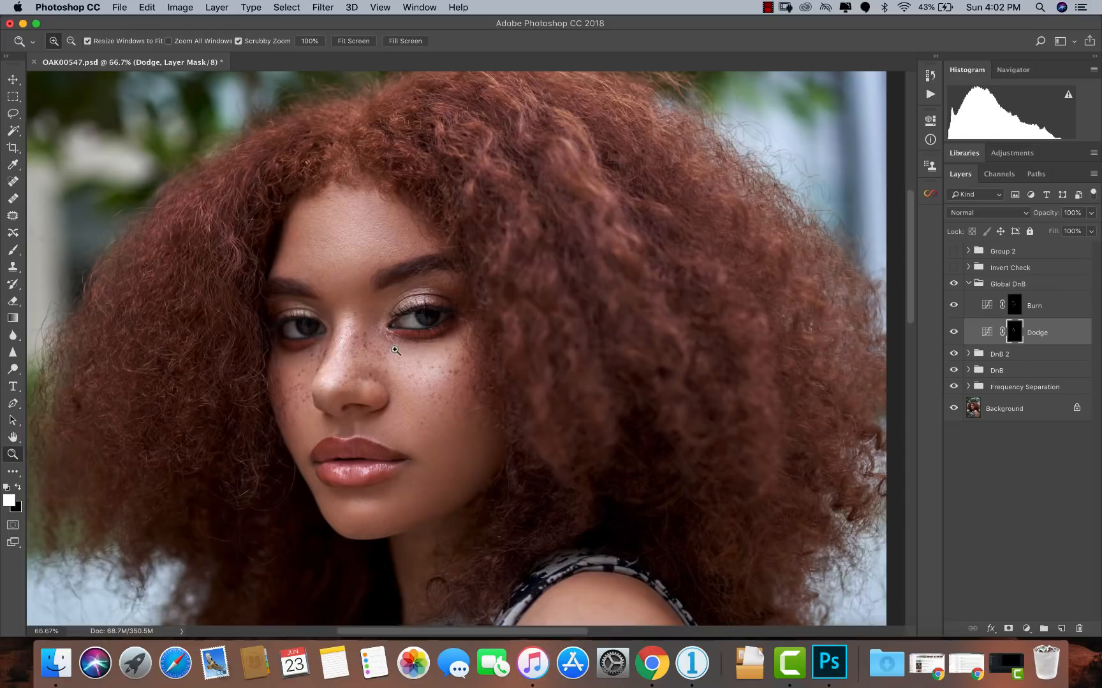
{"action": "left_click", "coordinate": [399, 357], "text": "alt"}
{"action": "left_click", "coordinate": [410, 368], "text": "alt"}
{"action": "left_click", "coordinate": [411, 371], "text": "alt"}
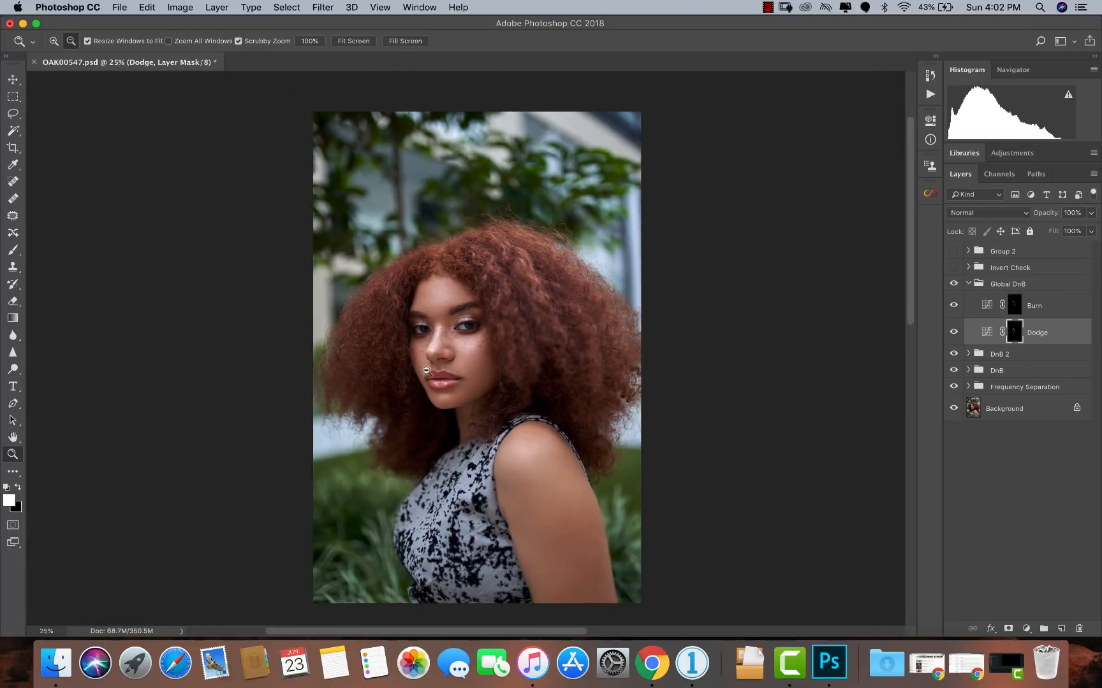
{"action": "left_click", "coordinate": [440, 357], "text": "alt"}
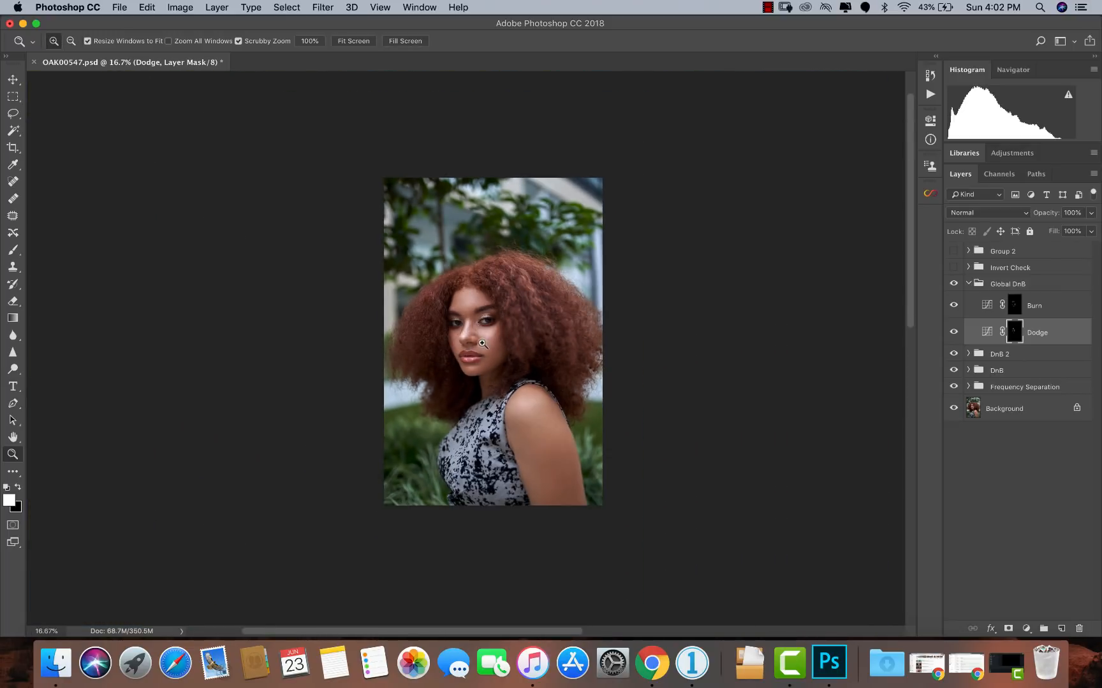
{"action": "left_click", "coordinate": [470, 370]}
{"action": "left_click", "coordinate": [471, 370]}
{"action": "left_click", "coordinate": [470, 352], "text": "alt"}
{"action": "key", "text": "b"}
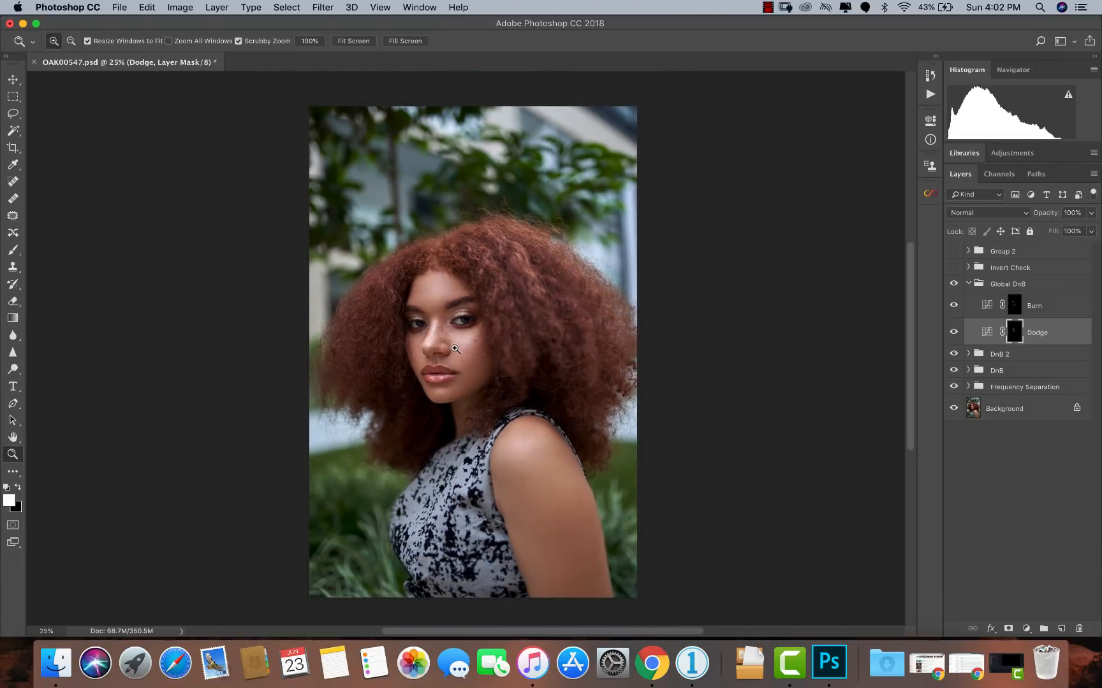
{"action": "key", "text": "super+equal"}
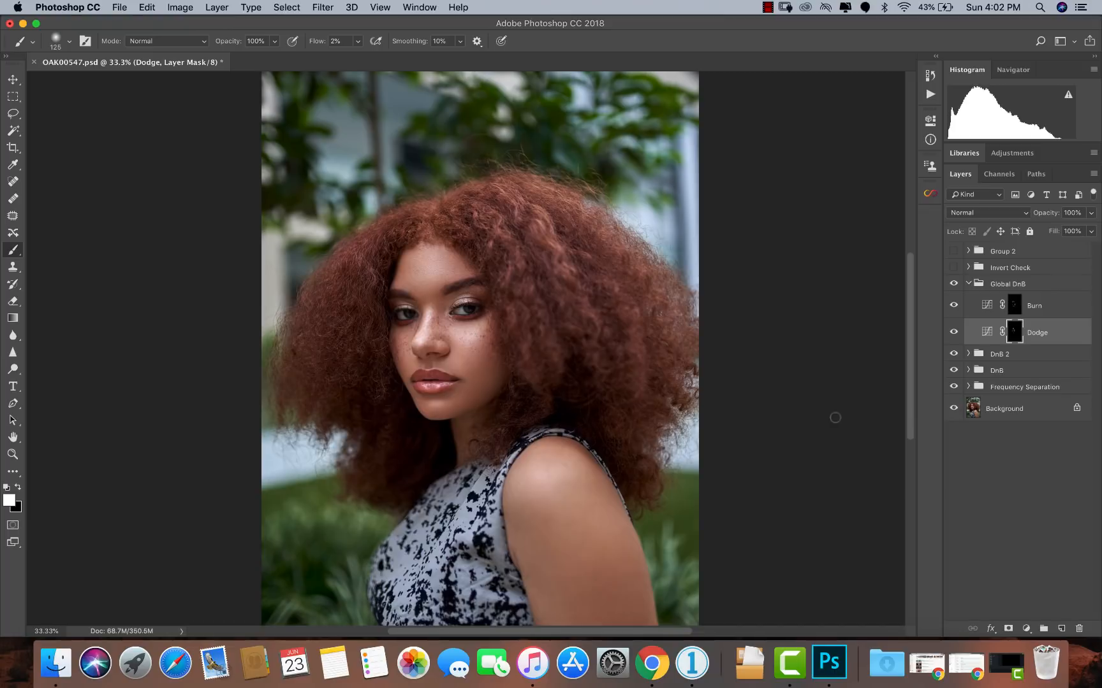
Step: Collapse the Global DnB group, hide it with DnB 2, DnB and Frequency Separation, and examine the original face up close
{"action": "left_click", "coordinate": [967, 283]}
{"action": "left_click_drag", "start_coordinate": [955, 289], "coordinate": [954, 334]}
{"action": "key", "text": "z"}
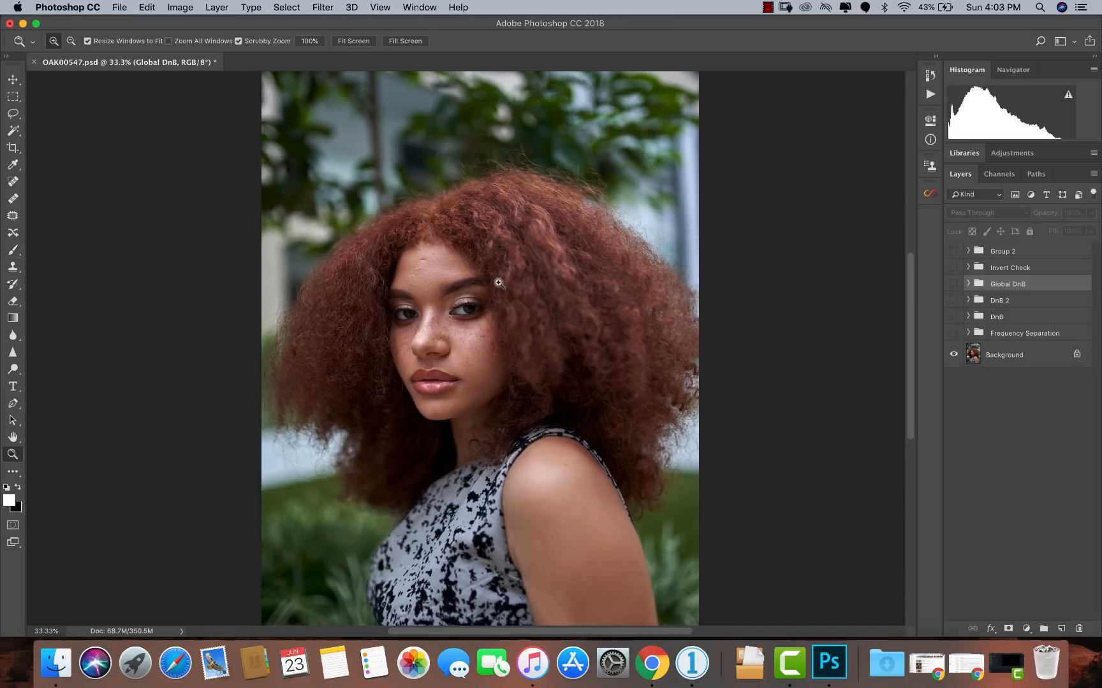
{"action": "left_click", "coordinate": [505, 290]}
{"action": "left_click_drag", "start_coordinate": [512, 310], "coordinate": [605, 224]}
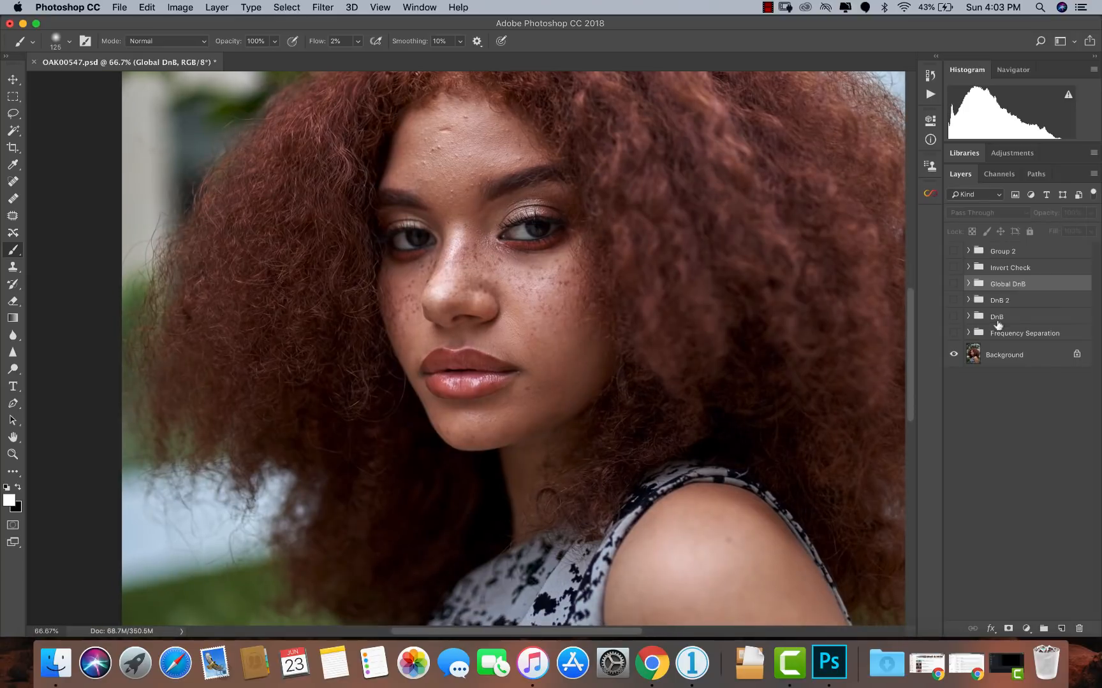
Step: Show the Frequency Separation group and turn on the Invert Check group to inspect the skin in inverted black and white
{"action": "left_click", "coordinate": [953, 334]}
{"action": "left_click", "coordinate": [954, 317]}
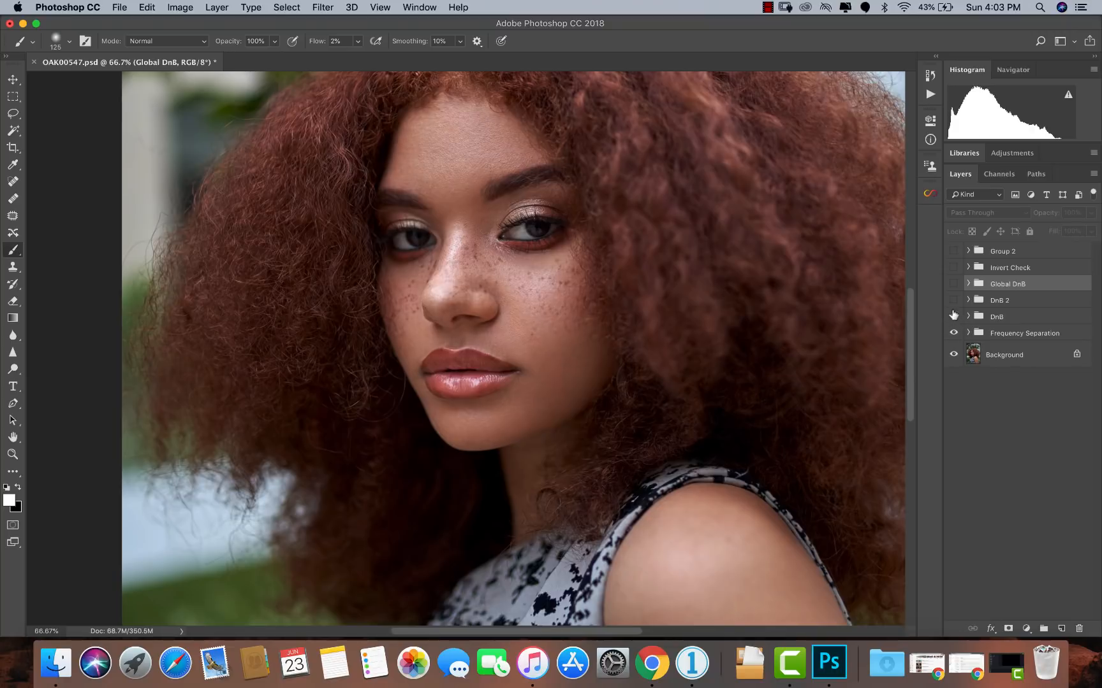
{"action": "left_click", "coordinate": [954, 317]}
{"action": "left_click", "coordinate": [953, 268]}
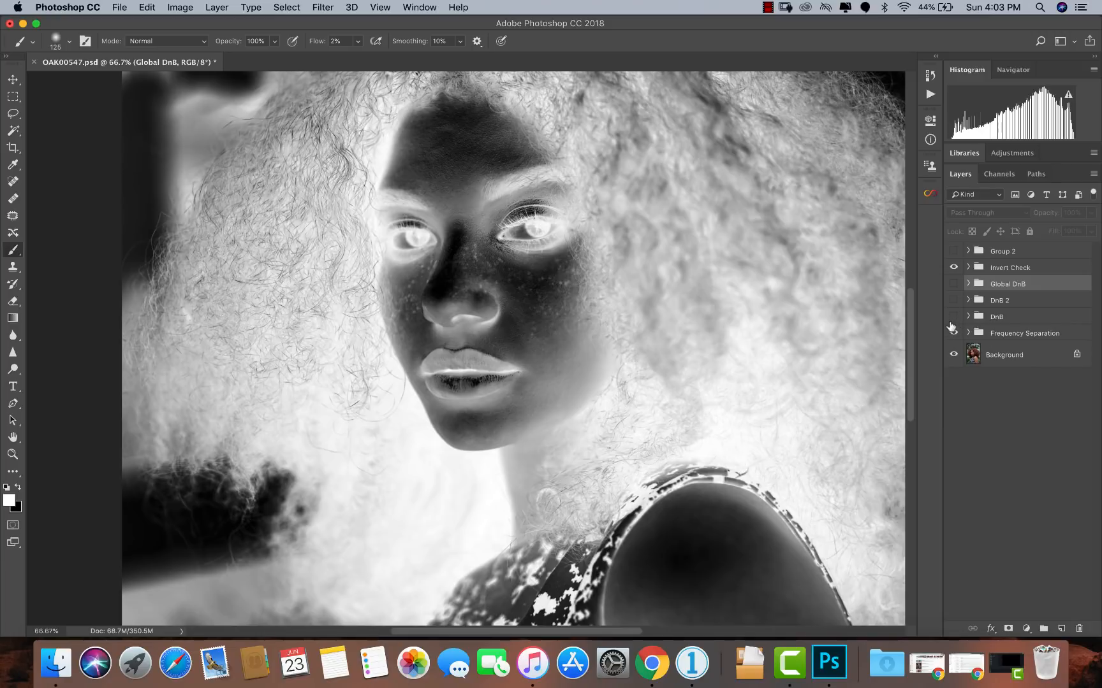
Step: Compare the inverted skin with the DnB and DnB 2 groups off and on, leave both visible, and hide Invert Check
{"action": "left_click", "coordinate": [954, 317]}
{"action": "left_click", "coordinate": [954, 299]}
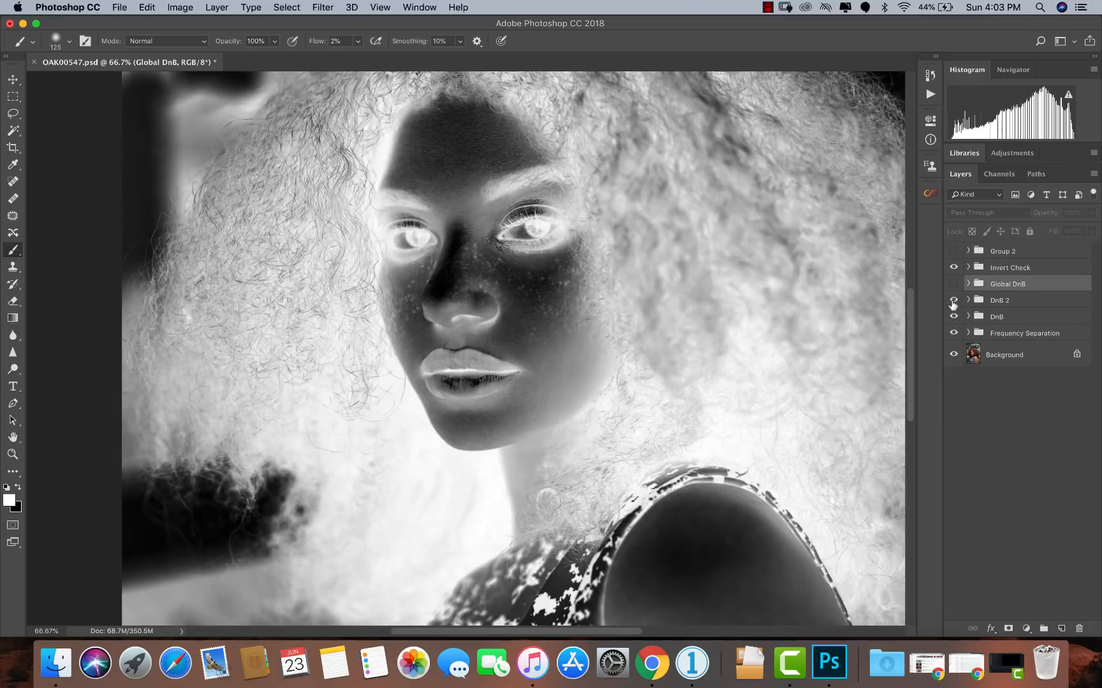
{"action": "left_click", "coordinate": [954, 299]}
{"action": "left_click", "coordinate": [953, 317]}
{"action": "left_click", "coordinate": [953, 317]}
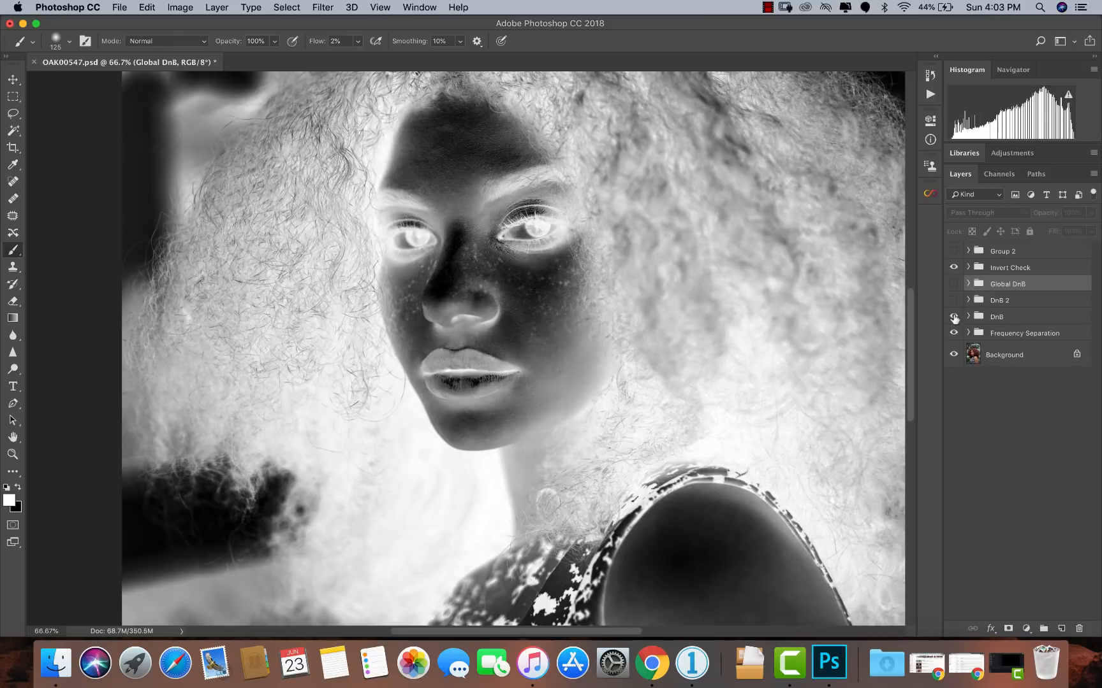
{"action": "left_click", "coordinate": [954, 299]}
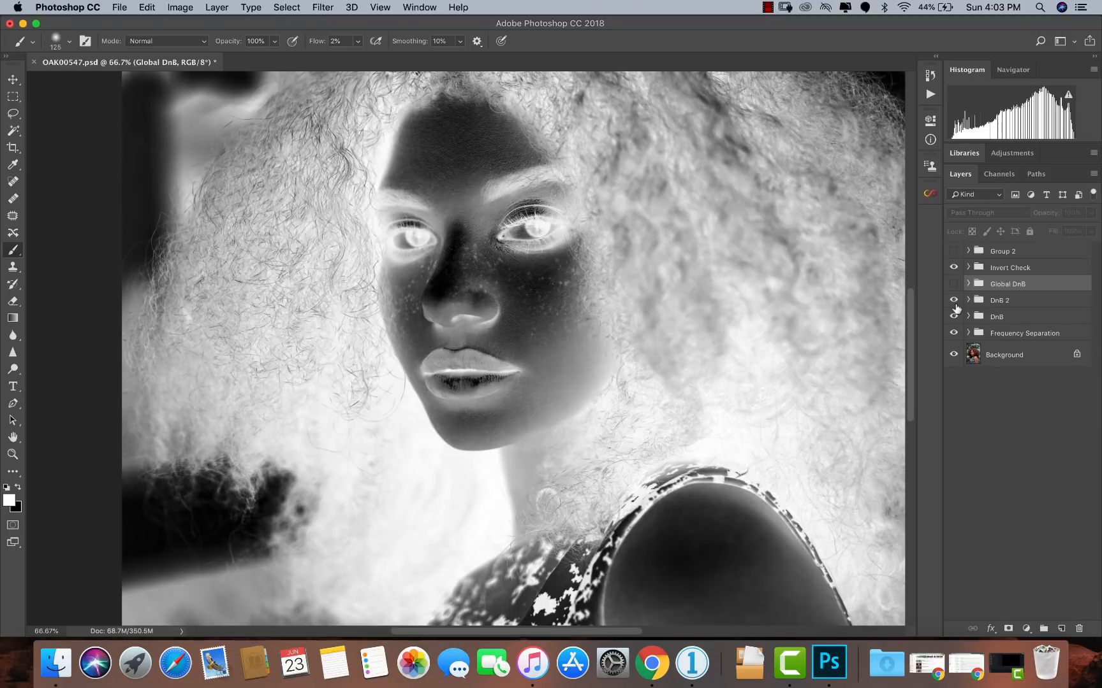
{"action": "left_click", "coordinate": [954, 300]}
{"action": "left_click", "coordinate": [954, 299]}
{"action": "left_click", "coordinate": [954, 267]}
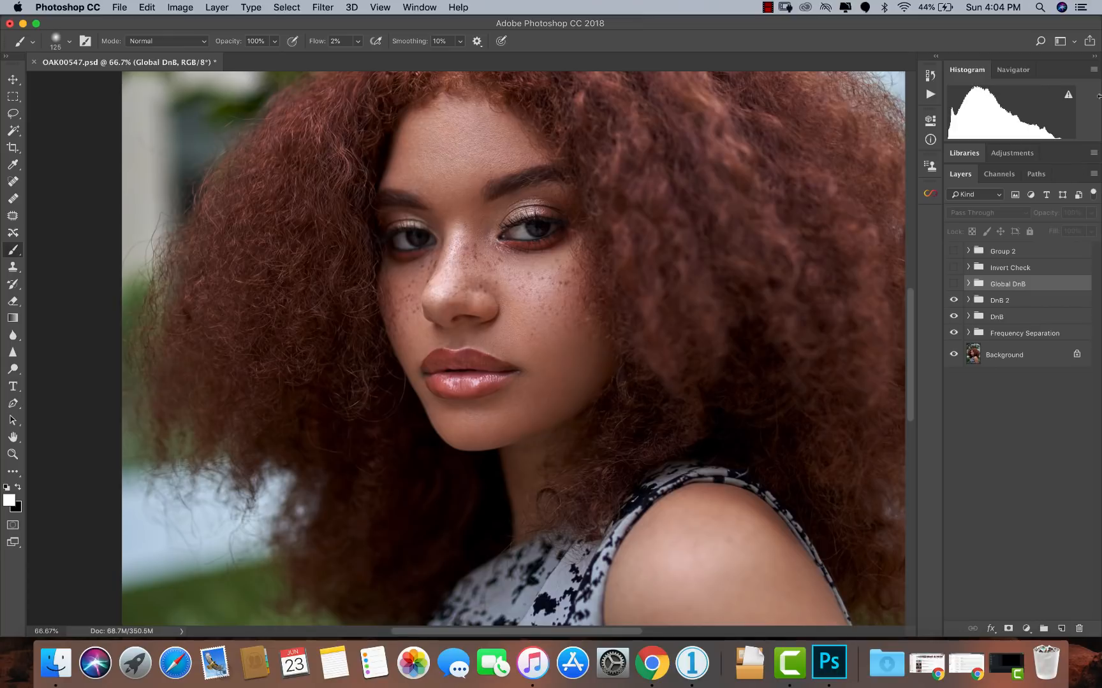
Step: Show the Global DnB group and compare the whole portrait with it off and on, leaving it visible
{"action": "left_click", "coordinate": [953, 285]}
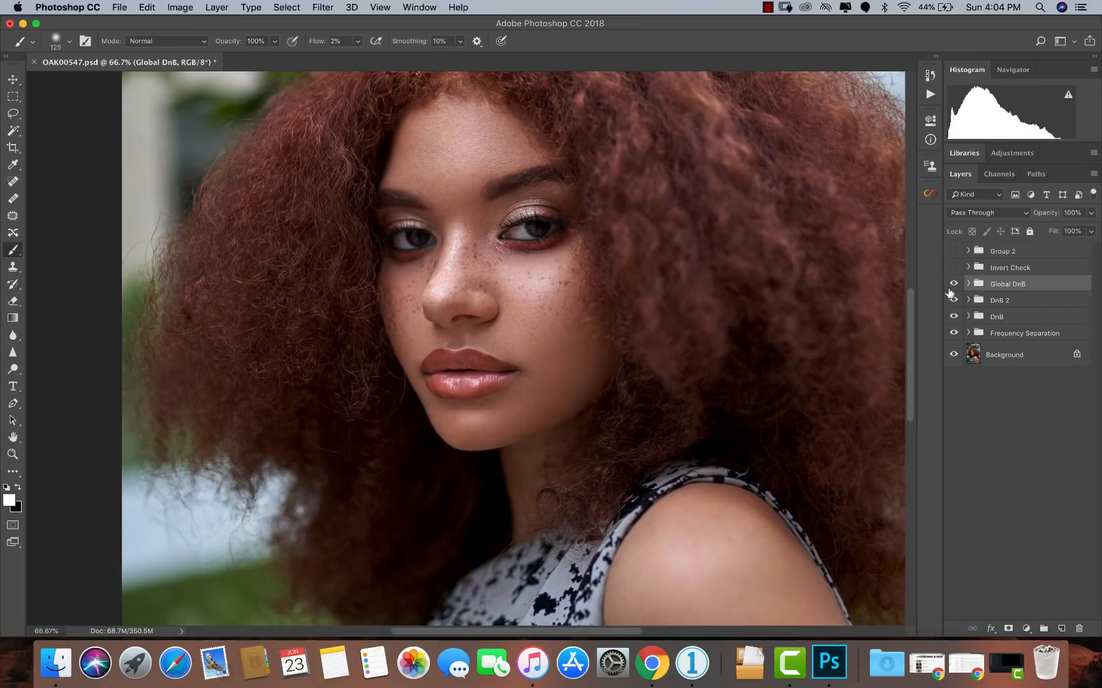
{"action": "left_click", "coordinate": [716, 288], "text": "alt"}
{"action": "left_click", "coordinate": [720, 292], "text": "alt"}
{"action": "left_click", "coordinate": [716, 294], "text": "alt"}
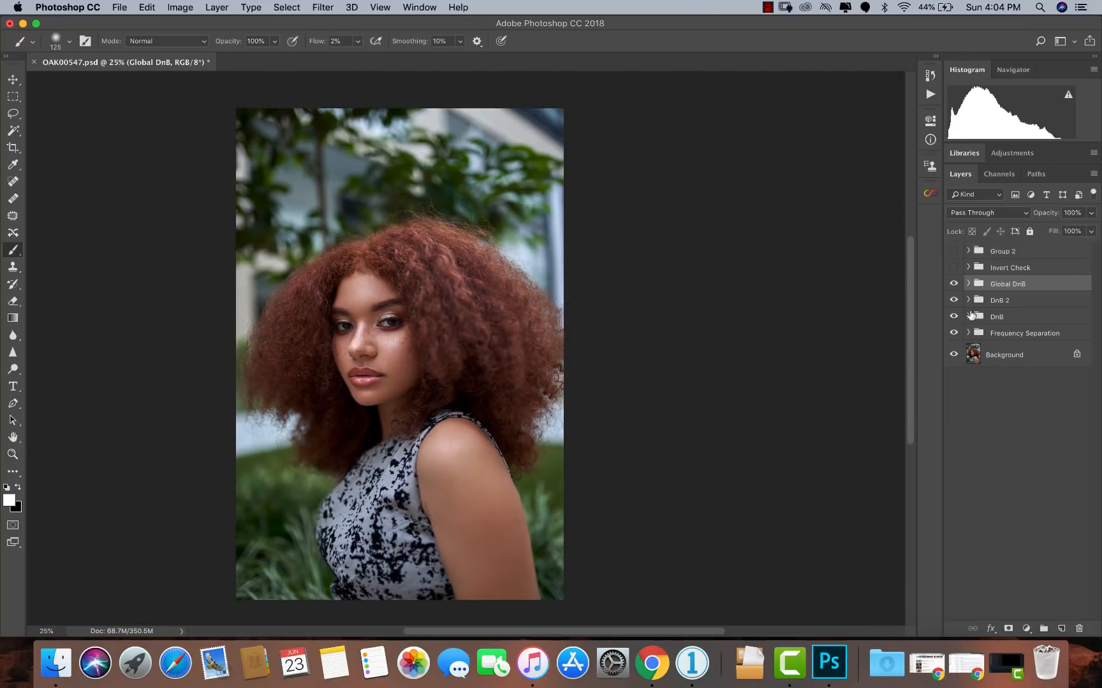
{"action": "left_click", "coordinate": [953, 285]}
{"action": "left_click", "coordinate": [953, 284]}
{"action": "mouse_move", "coordinate": [953, 286]}
{"action": "left_mouse_down"}
{"action": "mouse_move", "coordinate": [953, 356]}
{"action": "mouse_move", "coordinate": [955, 296]}
{"action": "left_mouse_up"}
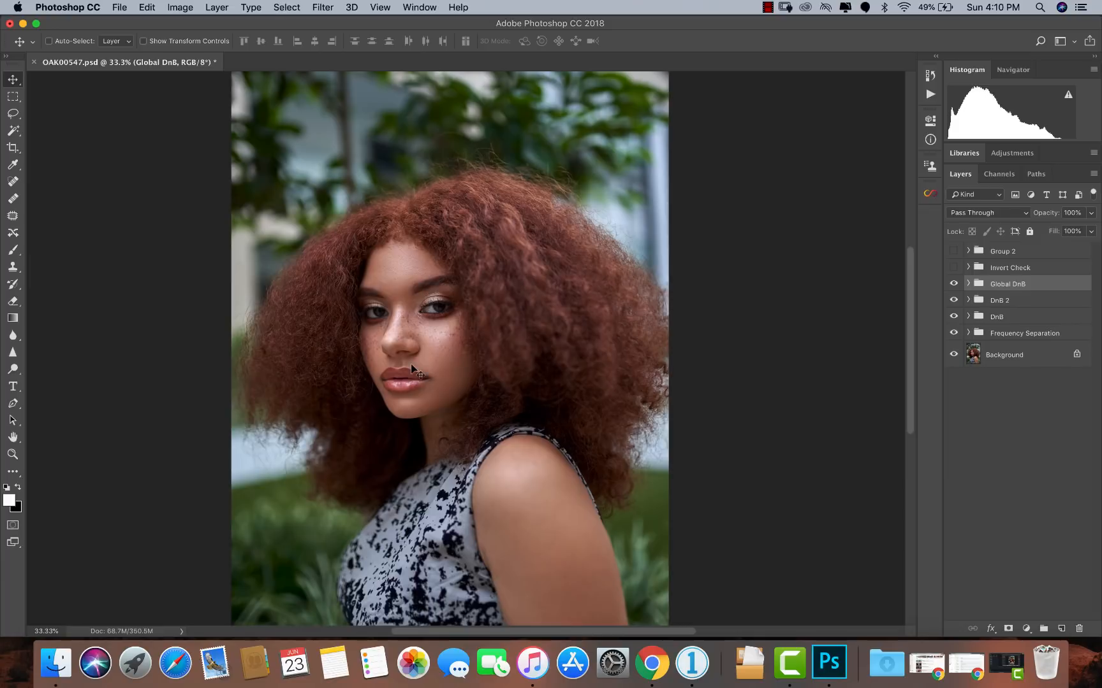
Step: Switch to Capture One and compare the first OAK00547.ARW variant with the colour-edited OAK00547.psd
{"action": "left_click", "coordinate": [692, 664]}
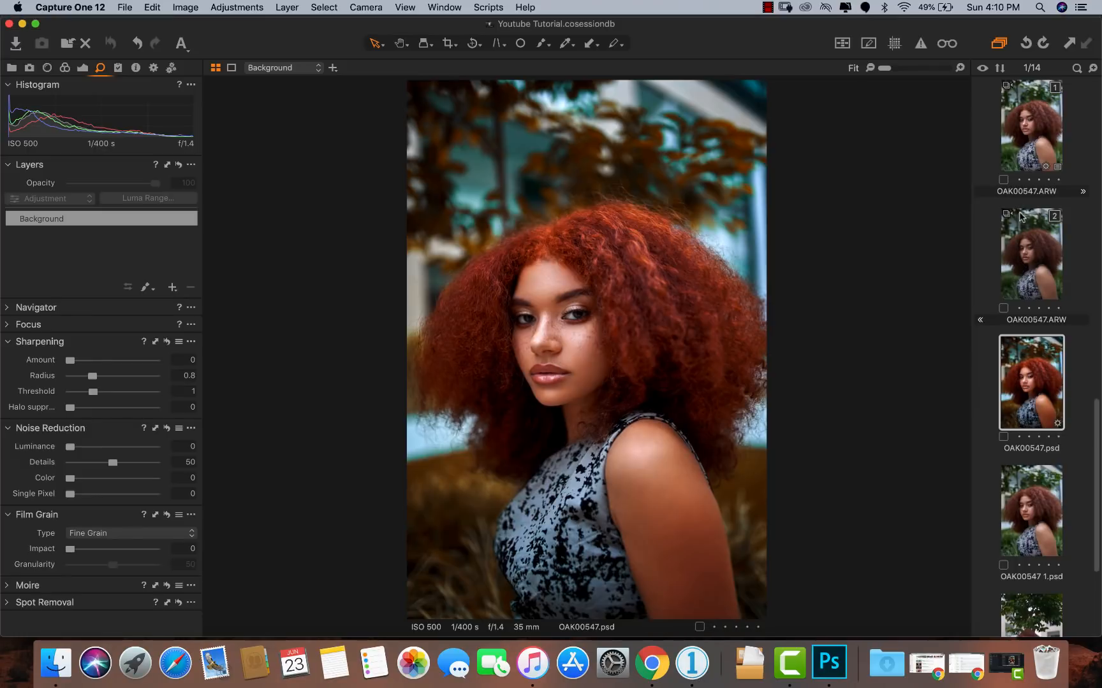
{"action": "left_click", "coordinate": [1018, 130]}
{"action": "left_click", "coordinate": [1029, 373]}
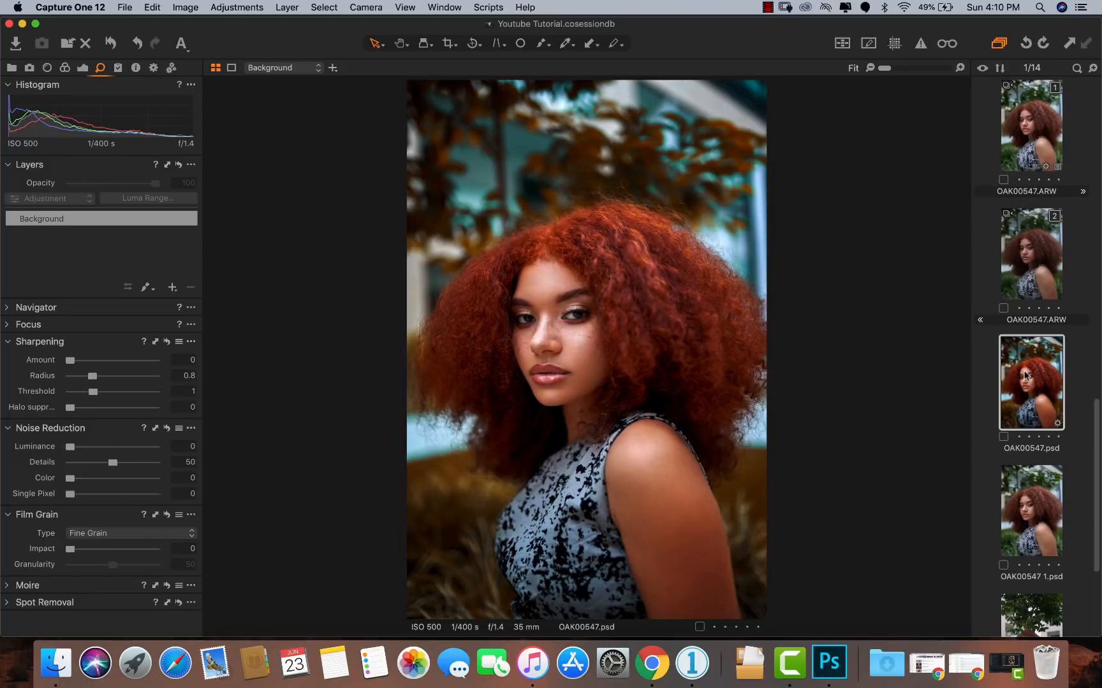